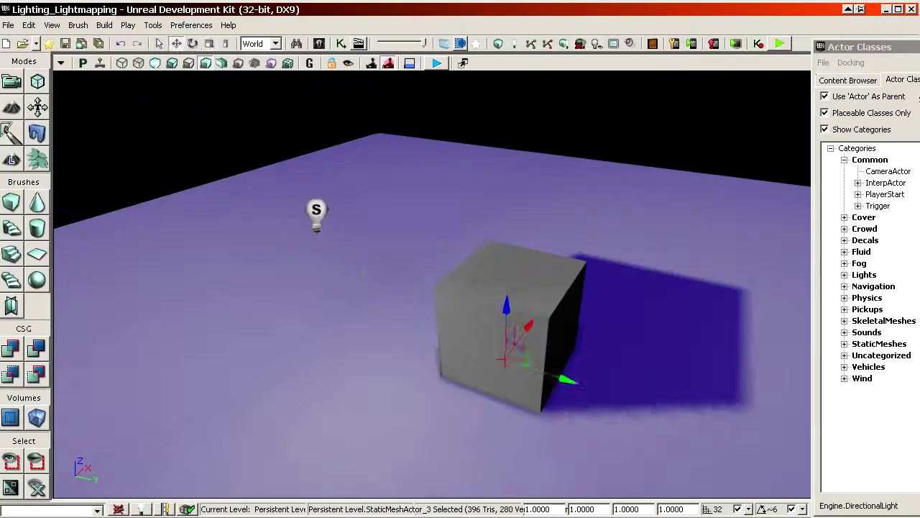
Step: Deselect the floor mesh in the level and bring up the Content Browser
{"action": "right_click_drag", "start_coordinate": [362, 278], "coordinate": [338, 244]}
{"action": "left_click", "coordinate": [516, 163]}
{"action": "mouse_move", "coordinate": [515, 164]}
{"action": "right_mouse_down"}
{"action": "mouse_move", "coordinate": [467, 177]}
{"action": "mouse_move", "coordinate": [525, 172]}
{"action": "right_mouse_up"}
{"action": "left_click", "coordinate": [837, 84]}
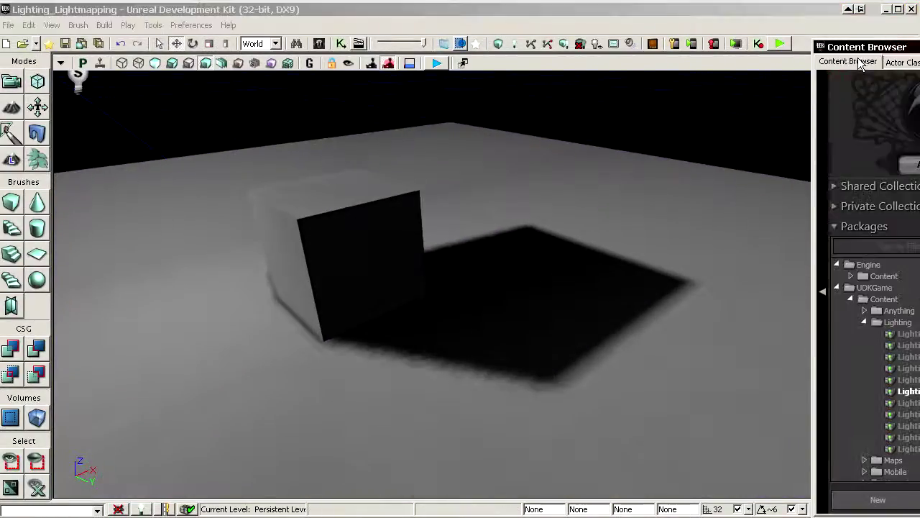
{"action": "left_click_drag", "start_coordinate": [838, 85], "coordinate": [793, 46]}
{"action": "right_click_drag", "start_coordinate": [450, 176], "coordinate": [477, 191]}
{"action": "double_click", "coordinate": [789, 62]}
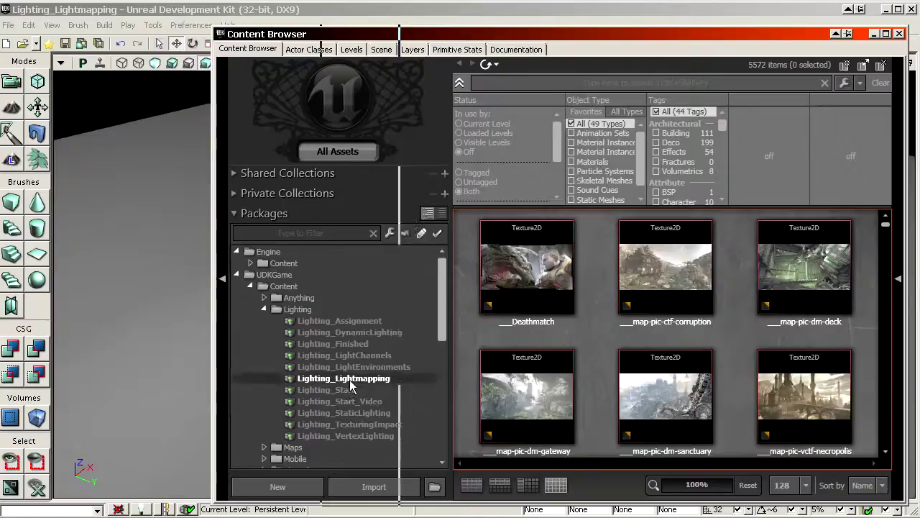
Step: Open the SimpleLightmap_2_2 texture from the Lighting_Lightmapping package and reposition its properties window so the whole texture shows
{"action": "left_click", "coordinate": [351, 380]}
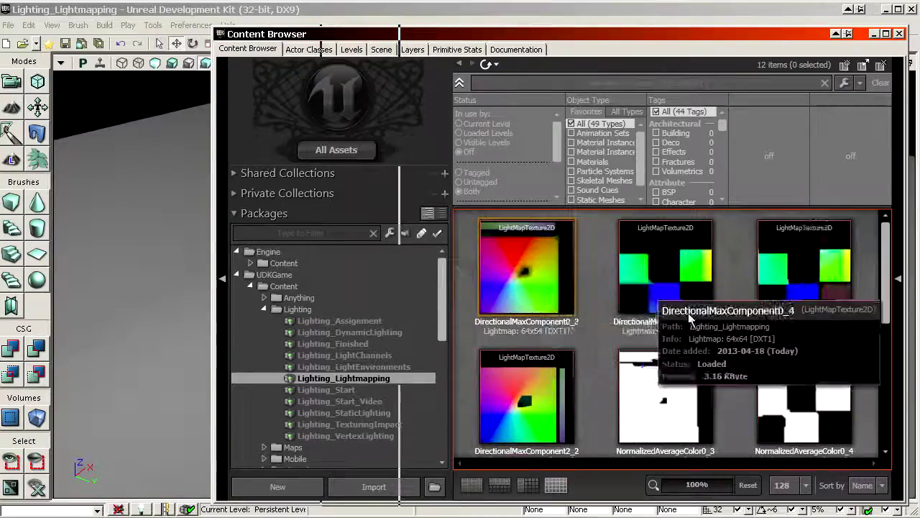
{"action": "scroll", "coordinate": [647, 302], "scroll_direction": "down", "scroll_amount": 3}
{"action": "scroll", "coordinate": [684, 362], "scroll_direction": "down", "scroll_amount": 3}
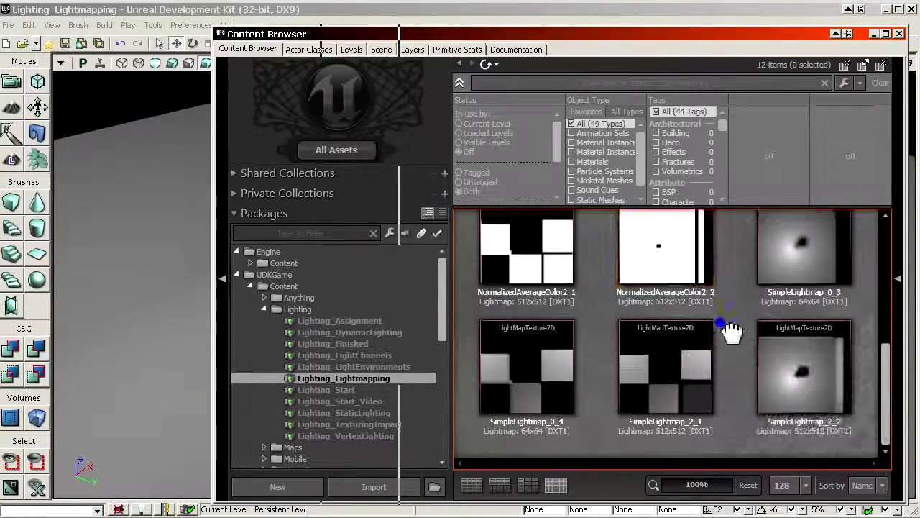
{"action": "double_click", "coordinate": [805, 359]}
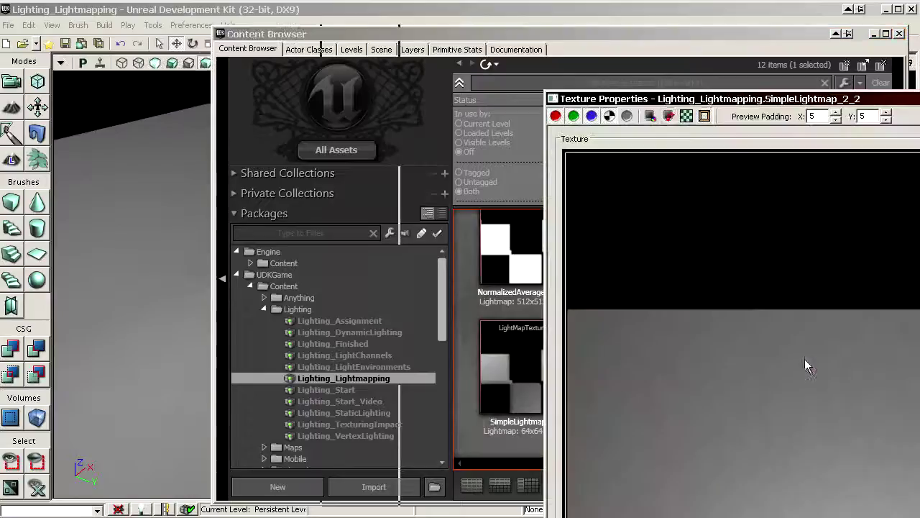
{"action": "left_click_drag", "start_coordinate": [791, 99], "coordinate": [791, 482]}
{"action": "left_click_drag", "start_coordinate": [846, 9], "coordinate": [838, 12]}
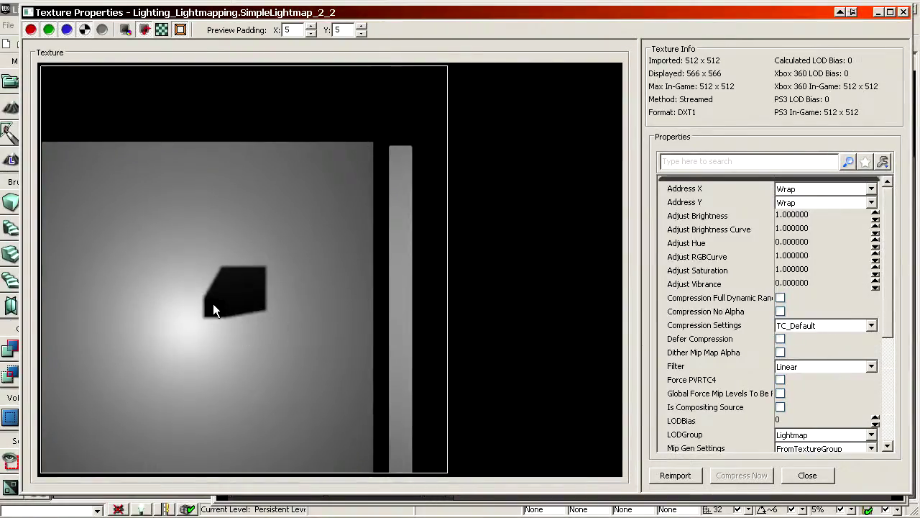
Step: Move the texture properties and Content Browser windows aside and show the floor from above beside the lightmap texture
{"action": "double_click", "coordinate": [280, 12]}
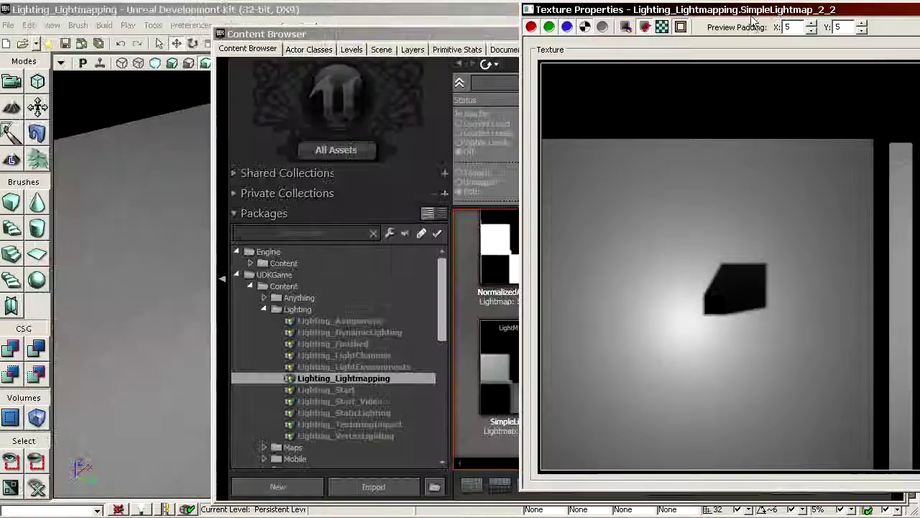
{"action": "left_click", "coordinate": [387, 45]}
{"action": "left_click_drag", "start_coordinate": [387, 44], "coordinate": [919, 413]}
{"action": "right_click_drag", "start_coordinate": [402, 300], "coordinate": [360, 374]}
{"action": "left_click_drag", "start_coordinate": [303, 365], "coordinate": [241, 388]}
{"action": "left_click_drag", "start_coordinate": [762, 13], "coordinate": [893, 28]}
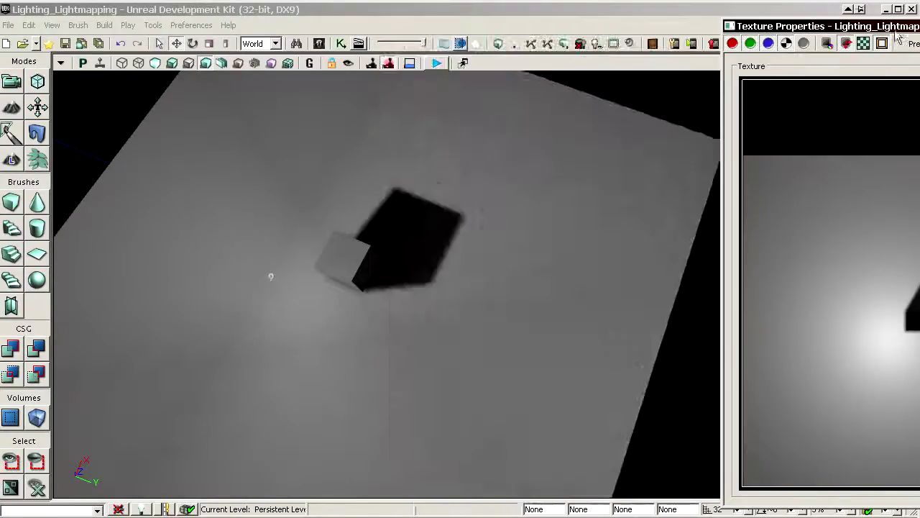
Step: Compare the floor slab's side faces and the cube's shadow in the level with the SimpleLightmap_2_2 texture
{"action": "mouse_move", "coordinate": [519, 318]}
{"action": "right_mouse_down"}
{"action": "mouse_move", "coordinate": [520, 332]}
{"action": "mouse_move", "coordinate": [516, 267]}
{"action": "mouse_move", "coordinate": [515, 324]}
{"action": "right_mouse_up"}
{"action": "left_click_drag", "start_coordinate": [432, 402], "coordinate": [428, 343]}
{"action": "right_click_drag", "start_coordinate": [428, 343], "coordinate": [492, 280]}
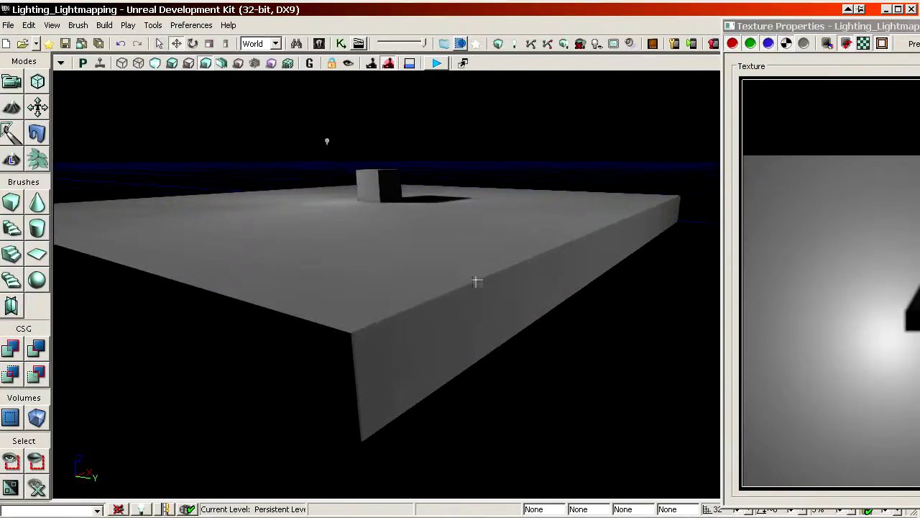
{"action": "left_click_drag", "start_coordinate": [805, 26], "coordinate": [461, 15]}
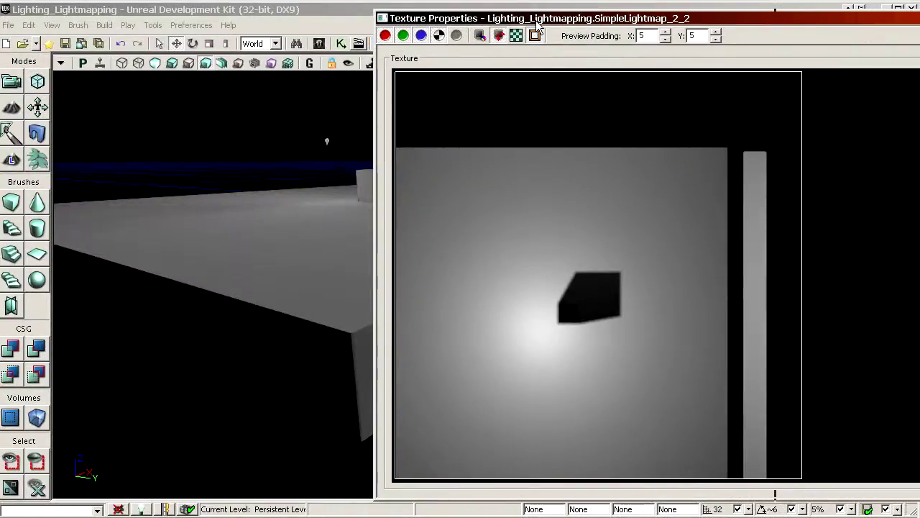
{"action": "left_click_drag", "start_coordinate": [537, 23], "coordinate": [830, 14]}
{"action": "right_click_drag", "start_coordinate": [404, 244], "coordinate": [377, 273]}
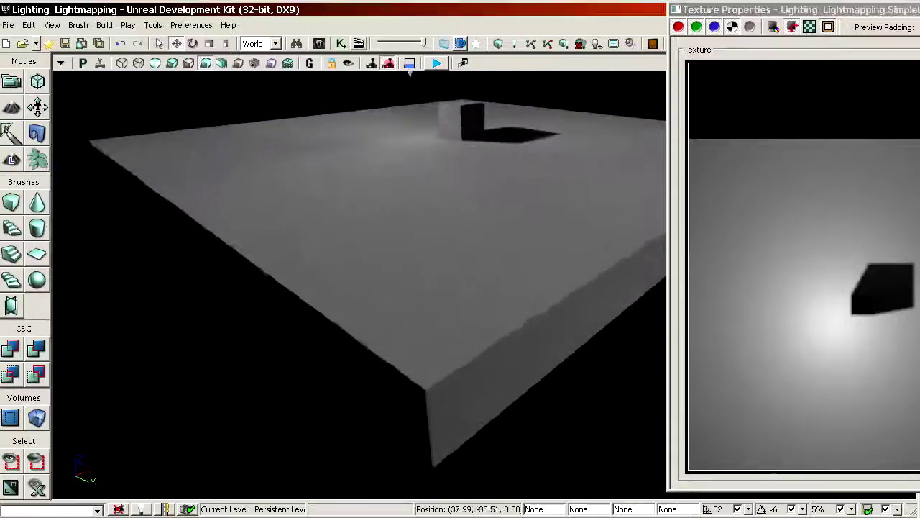
{"action": "left_click_drag", "start_coordinate": [377, 273], "coordinate": [388, 160]}
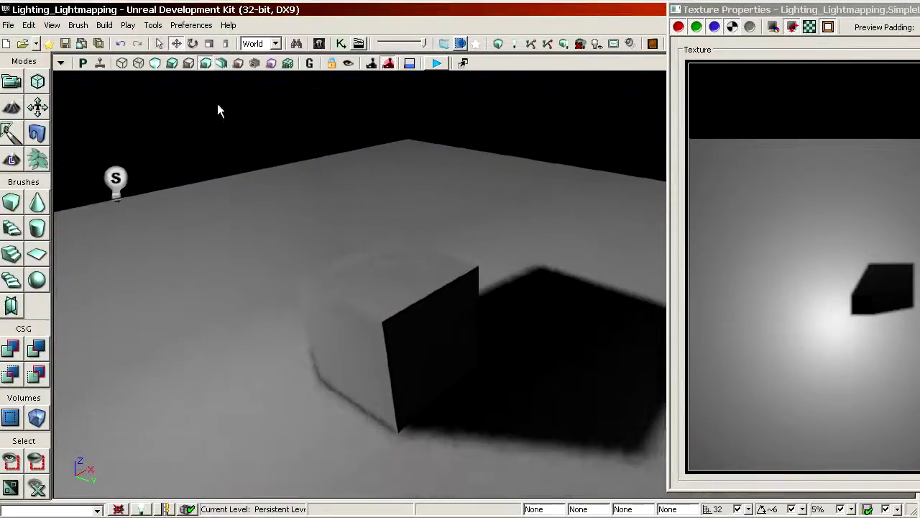
Step: Set the viewport to Unlit and then Lit view mode, and compare the cube's shadow with the lightmap texture
{"action": "left_click", "coordinate": [156, 63]}
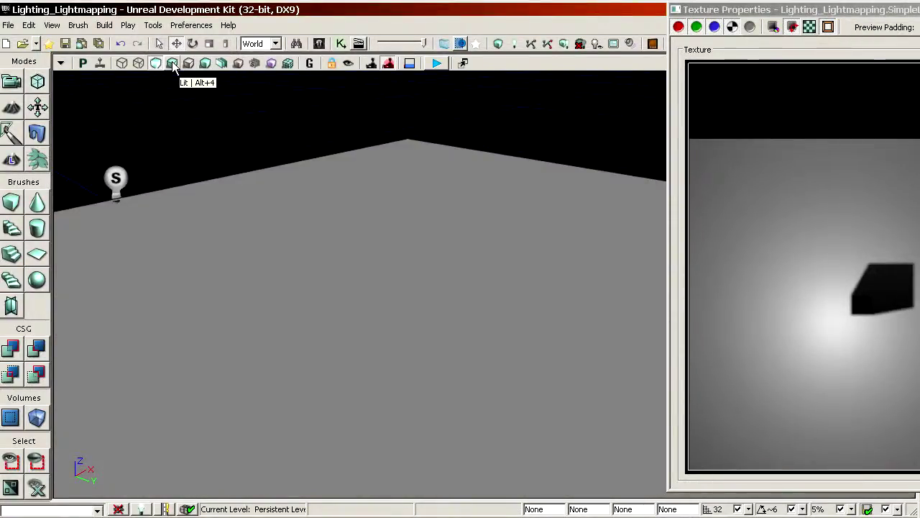
{"action": "left_click", "coordinate": [172, 63]}
{"action": "left_click_drag", "start_coordinate": [267, 185], "coordinate": [269, 162]}
{"action": "right_click_drag", "start_coordinate": [269, 162], "coordinate": [264, 176]}
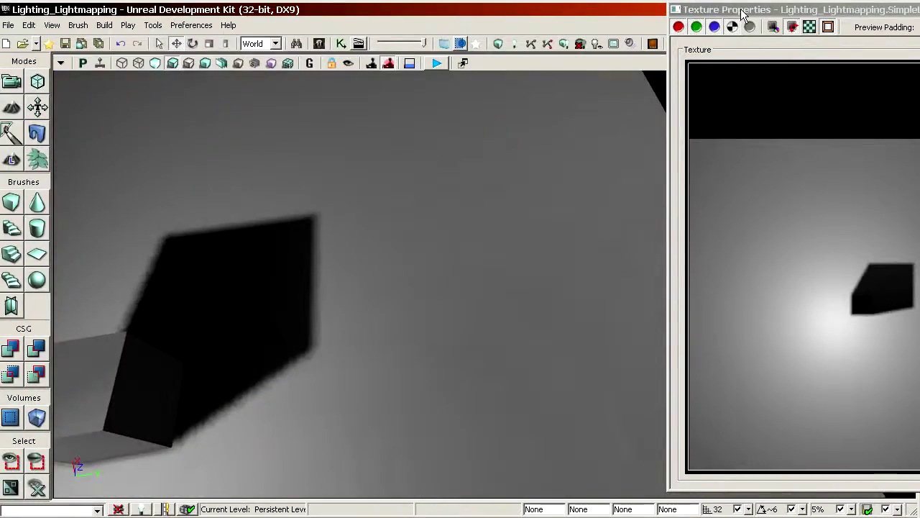
{"action": "left_click_drag", "start_coordinate": [741, 10], "coordinate": [146, 17]}
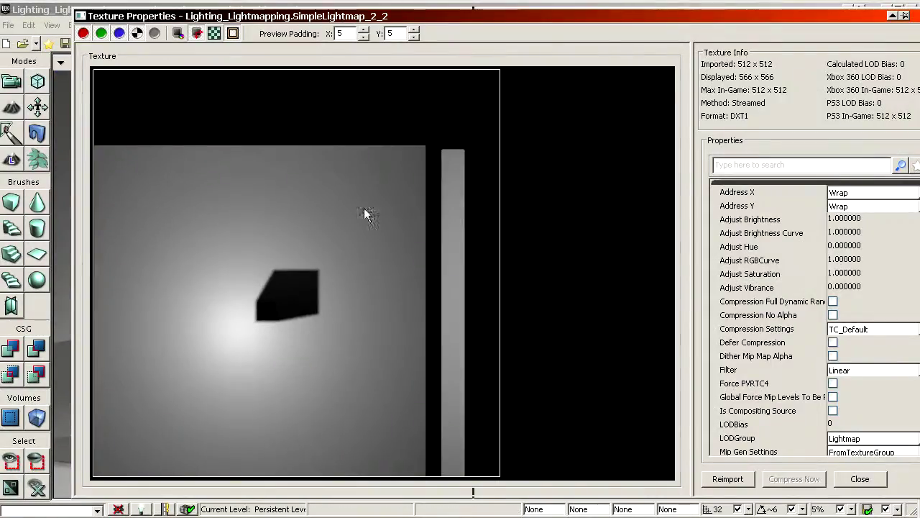
{"action": "left_click_drag", "start_coordinate": [257, 19], "coordinate": [913, 42]}
Step: Examine the shadow of the first cube and the one cast by the cube on the neighbouring floor slab
{"action": "left_click_drag", "start_coordinate": [420, 220], "coordinate": [420, 228]}
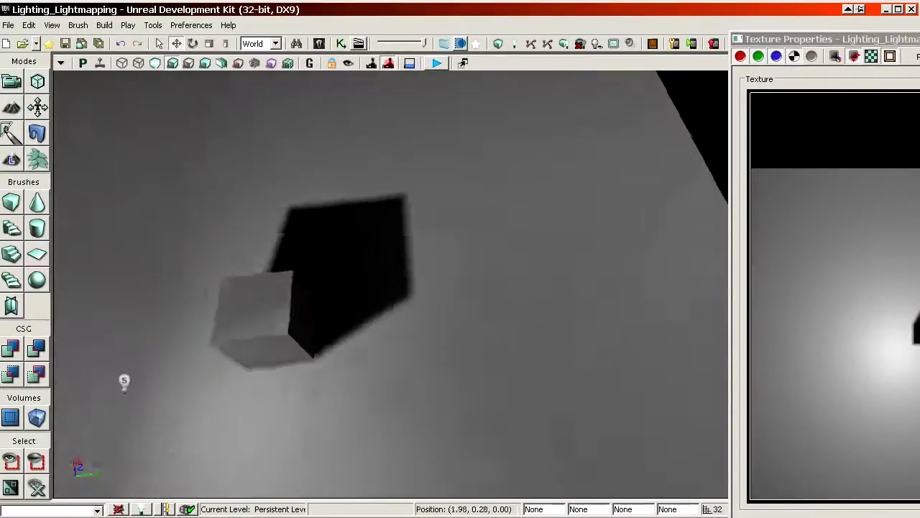
{"action": "right_click_drag", "start_coordinate": [419, 228], "coordinate": [417, 220]}
{"action": "left_click_drag", "start_coordinate": [331, 270], "coordinate": [341, 246]}
{"action": "mouse_move", "coordinate": [378, 209]}
{"action": "left_mouse_down"}
{"action": "mouse_move", "coordinate": [388, 201]}
{"action": "mouse_move", "coordinate": [382, 194]}
{"action": "left_mouse_up"}
{"action": "mouse_move", "coordinate": [379, 197]}
{"action": "right_mouse_down"}
{"action": "mouse_move", "coordinate": [372, 203]}
{"action": "mouse_move", "coordinate": [378, 197]}
{"action": "right_mouse_up"}
{"action": "left_click_drag", "start_coordinate": [421, 208], "coordinate": [415, 210]}
{"action": "right_click_drag", "start_coordinate": [415, 210], "coordinate": [354, 320]}
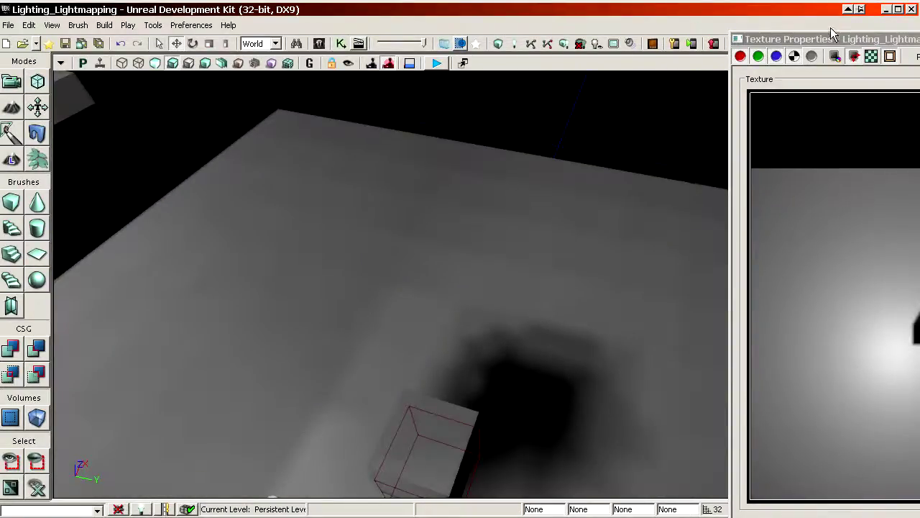
Step: Move the texture properties window aside and open the Lighting_VertexLighting.udk level
{"action": "left_click_drag", "start_coordinate": [832, 34], "coordinate": [898, 26]}
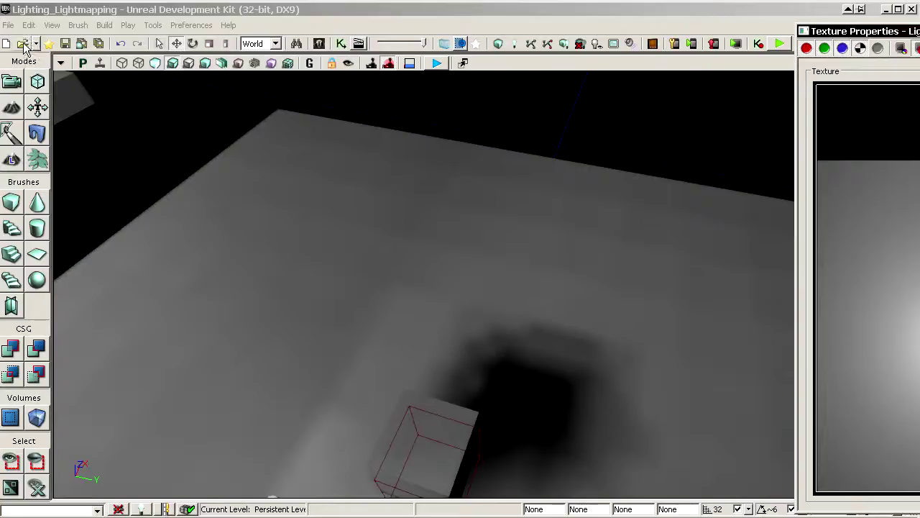
{"action": "left_click", "coordinate": [23, 44]}
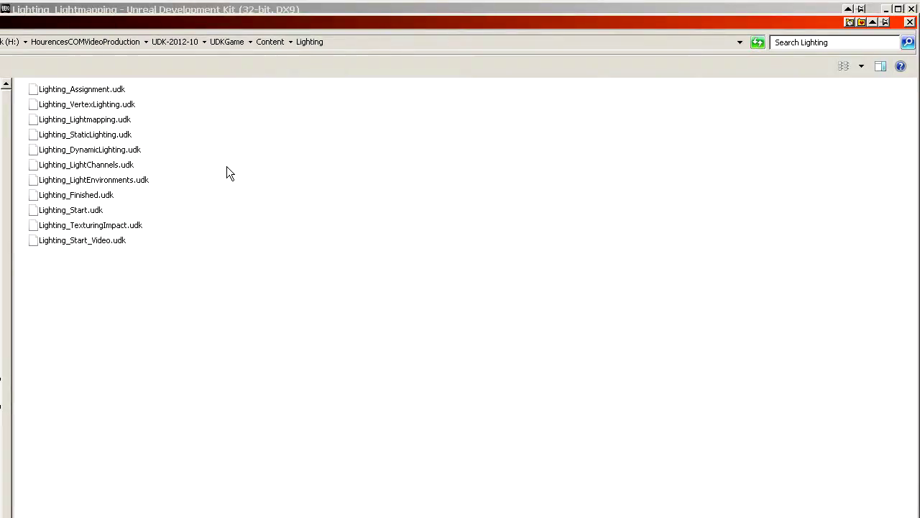
{"action": "double_click", "coordinate": [100, 105]}
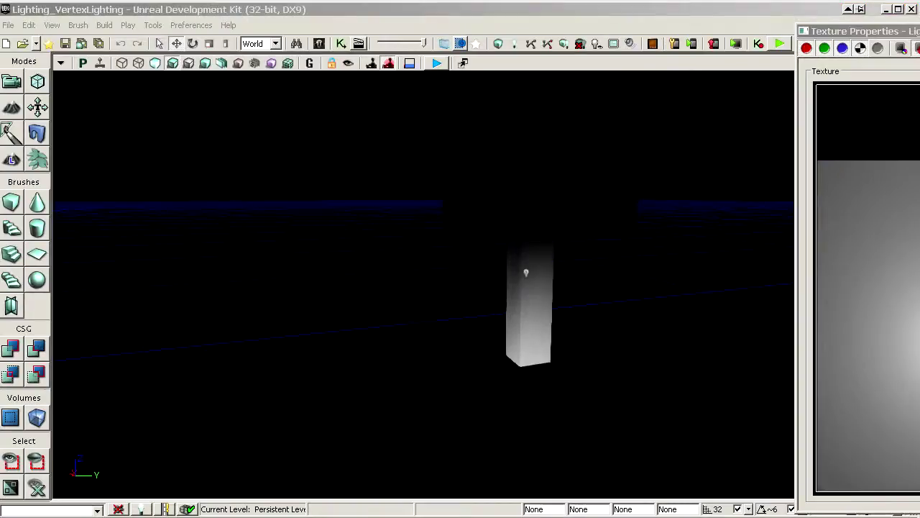
Step: Examine the light gradient on the column and the plane above it around the point light
{"action": "left_click_drag", "start_coordinate": [635, 345], "coordinate": [666, 309]}
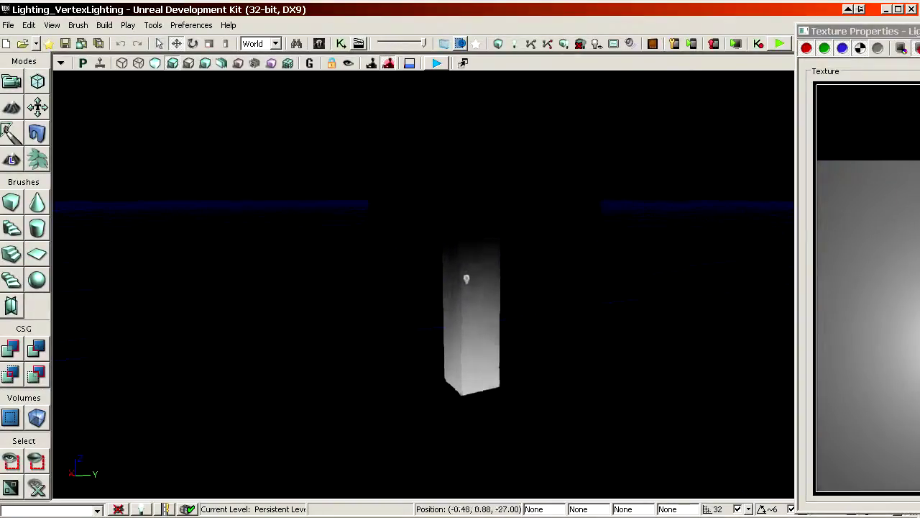
{"action": "right_click_drag", "start_coordinate": [665, 309], "coordinate": [665, 266]}
{"action": "left_click_drag", "start_coordinate": [665, 266], "coordinate": [665, 216]}
{"action": "right_click_drag", "start_coordinate": [644, 345], "coordinate": [644, 334]}
{"action": "left_click_drag", "start_coordinate": [644, 334], "coordinate": [643, 315]}
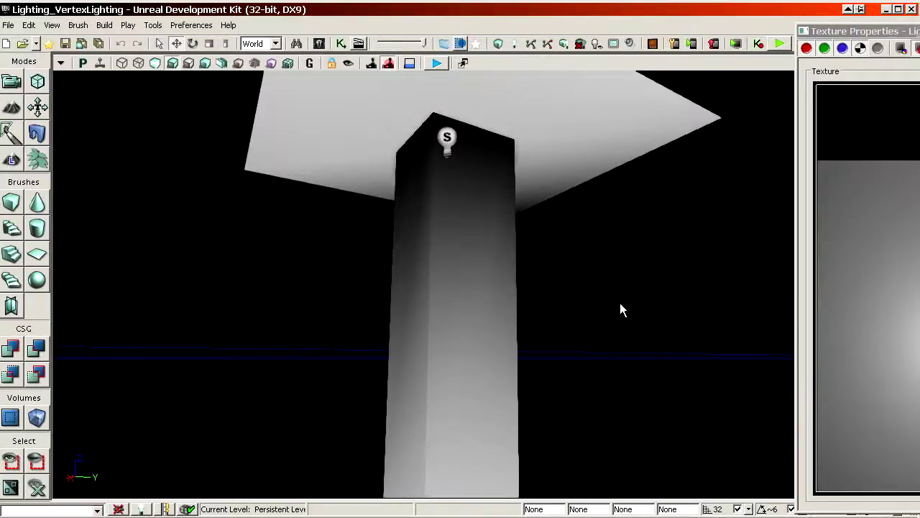
{"action": "mouse_move", "coordinate": [590, 243]}
{"action": "left_mouse_down"}
{"action": "mouse_move", "coordinate": [584, 276]}
{"action": "mouse_move", "coordinate": [581, 250]}
{"action": "left_mouse_up"}
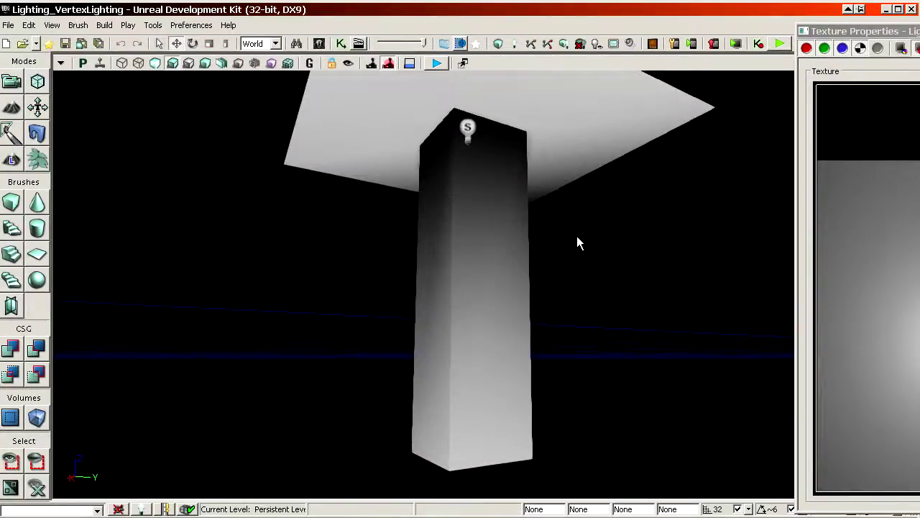
{"action": "left_click_drag", "start_coordinate": [560, 217], "coordinate": [560, 229]}
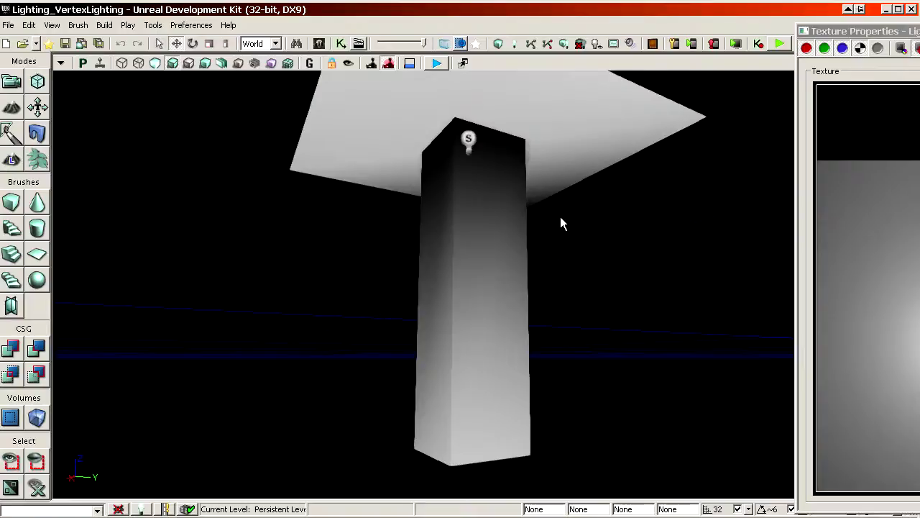
{"action": "right_click_drag", "start_coordinate": [561, 217], "coordinate": [566, 233]}
{"action": "left_click_drag", "start_coordinate": [564, 205], "coordinate": [568, 193]}
{"action": "right_click_drag", "start_coordinate": [564, 205], "coordinate": [563, 188]}
{"action": "left_click_drag", "start_coordinate": [564, 206], "coordinate": [562, 223]}
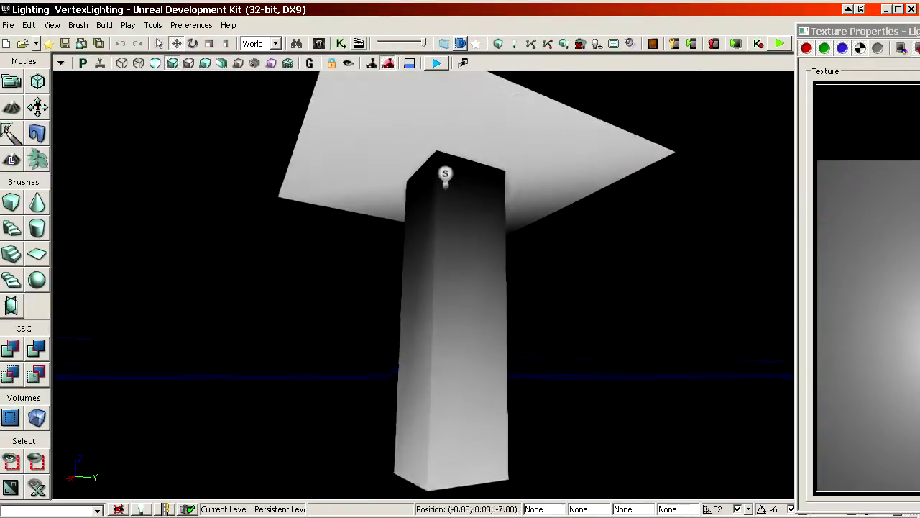
{"action": "right_click_drag", "start_coordinate": [564, 206], "coordinate": [566, 218]}
{"action": "mouse_move", "coordinate": [564, 206]}
{"action": "left_mouse_down"}
{"action": "mouse_move", "coordinate": [564, 182]}
{"action": "mouse_move", "coordinate": [563, 194]}
{"action": "left_mouse_up"}
{"action": "left_click_drag", "start_coordinate": [563, 205], "coordinate": [524, 204]}
{"action": "left_click_drag", "start_coordinate": [508, 249], "coordinate": [522, 246]}
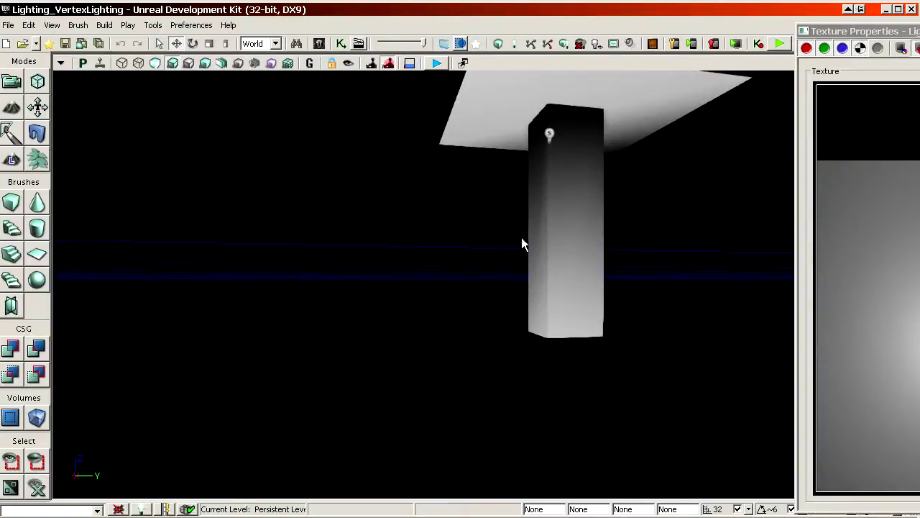
Step: Duplicate the column and move the copy along the Y axis, well clear of the original
{"action": "left_click", "coordinate": [569, 268]}
{"action": "left_click_drag", "start_coordinate": [625, 221], "coordinate": [319, 235], "text": "alt"}
{"action": "left_click_drag", "start_coordinate": [318, 235], "coordinate": [255, 234]}
{"action": "left_click_drag", "start_coordinate": [476, 231], "coordinate": [489, 220]}
{"action": "mouse_move", "coordinate": [476, 231]}
{"action": "left_mouse_down", "text": "ctrl+shift"}
{"action": "mouse_move", "coordinate": [460, 216]}
{"action": "mouse_move", "coordinate": [476, 231]}
{"action": "left_mouse_up", "text": "ctrl+shift"}
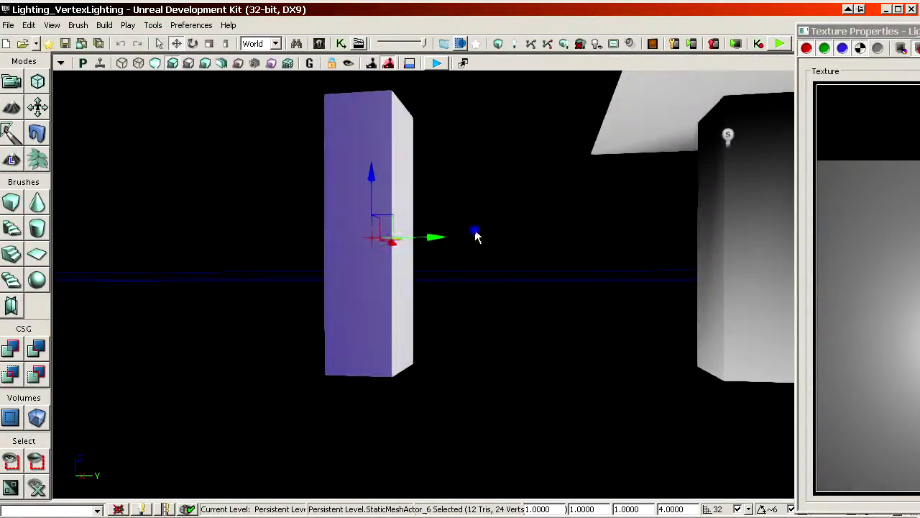
{"action": "right_click_drag", "start_coordinate": [476, 231], "coordinate": [517, 231], "text": "ctrl+shift"}
{"action": "left_click_drag", "start_coordinate": [476, 230], "coordinate": [467, 219], "text": "ctrl+shift"}
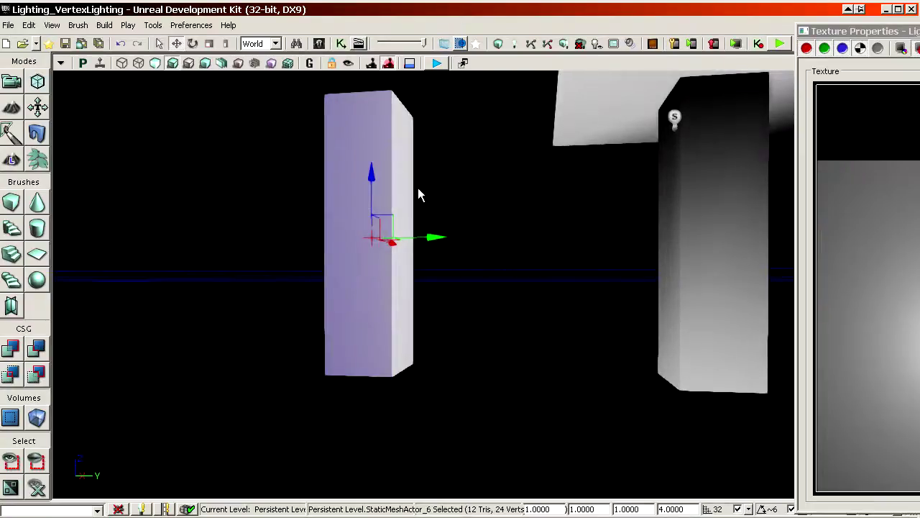
Step: Find the copied column's mesh in the Content Browser, open TexPropCube in the Static Mesh Editor and enlarge the editor window
{"action": "right_click", "coordinate": [362, 130]}
{"action": "left_click", "coordinate": [403, 140]}
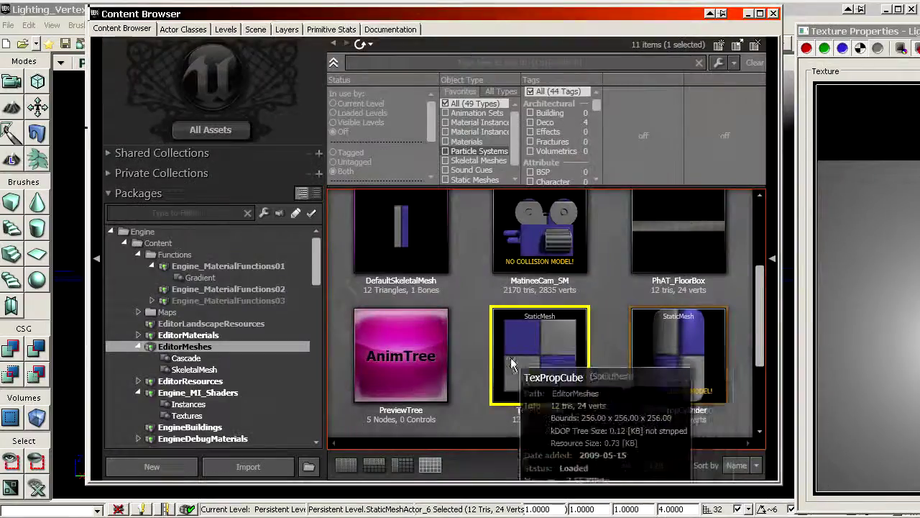
{"action": "double_click", "coordinate": [565, 365]}
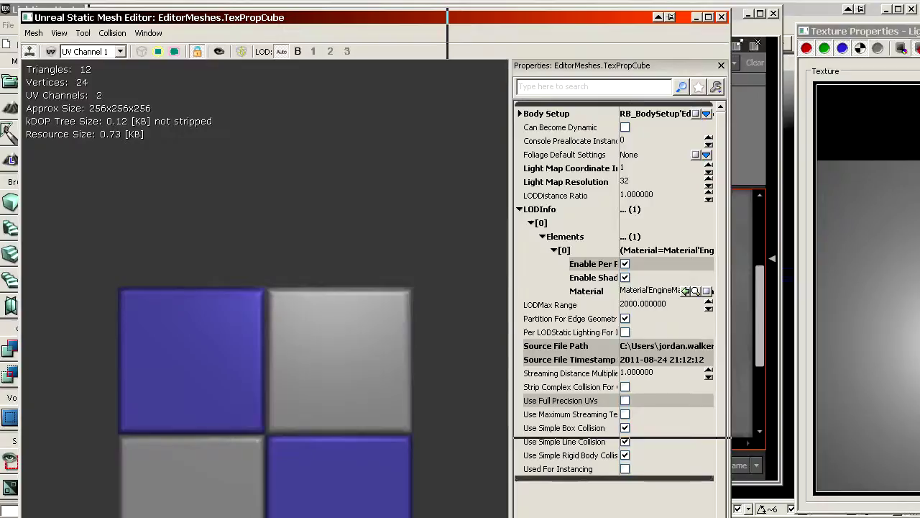
{"action": "left_click_drag", "start_coordinate": [731, 517], "coordinate": [868, 466]}
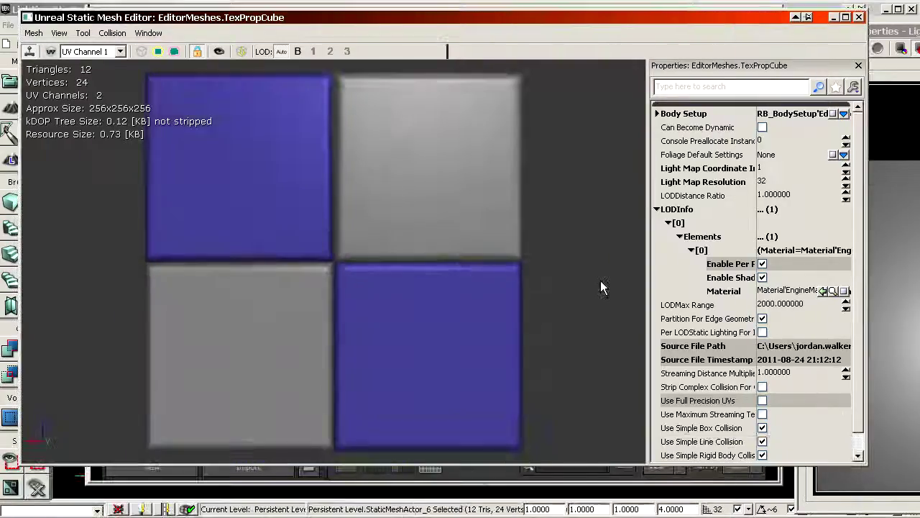
Step: Display the UV overlay for UV Channel 1 of the TexPropCube mesh and rotate the cube preview
{"action": "left_click_drag", "start_coordinate": [126, 155], "coordinate": [201, 161]}
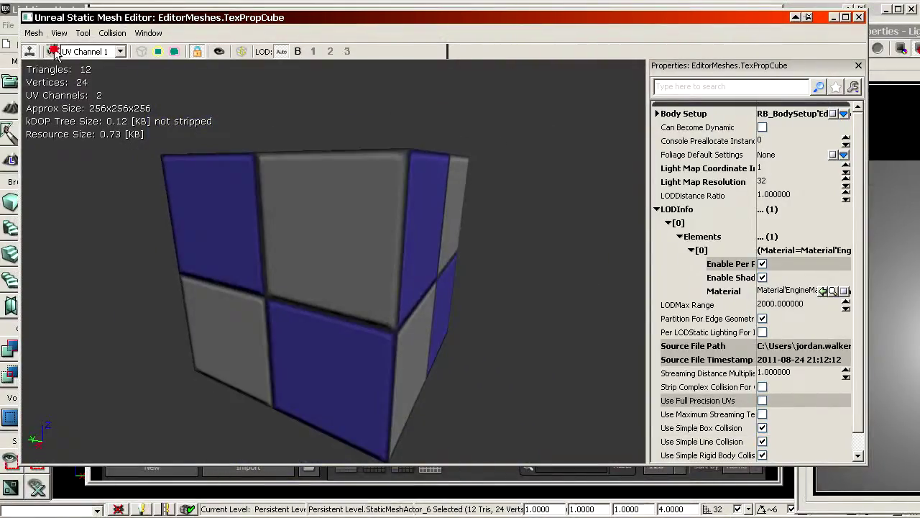
{"action": "left_click", "coordinate": [51, 52]}
{"action": "left_click", "coordinate": [54, 53]}
{"action": "left_click", "coordinate": [89, 51]}
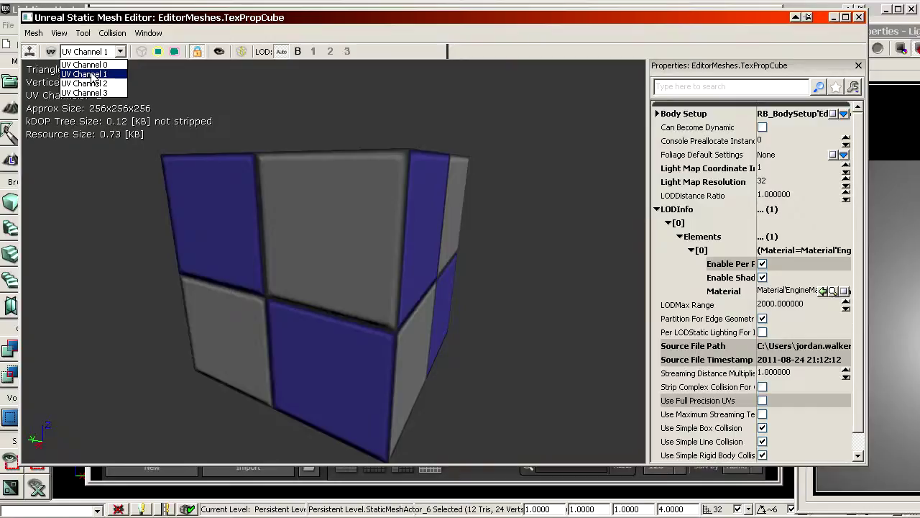
{"action": "left_click", "coordinate": [87, 74]}
{"action": "left_click", "coordinate": [51, 52]}
{"action": "left_click", "coordinate": [51, 54]}
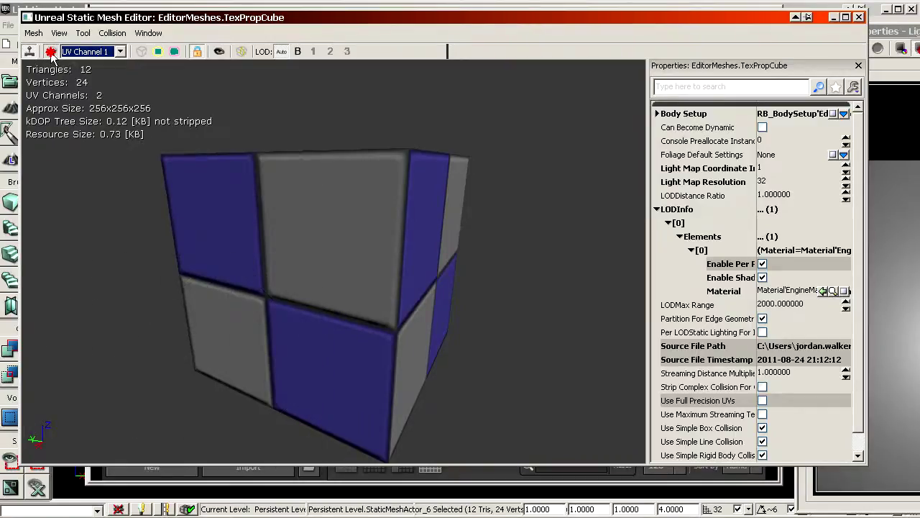
{"action": "left_click", "coordinate": [51, 55]}
{"action": "left_click_drag", "start_coordinate": [166, 367], "coordinate": [100, 363]}
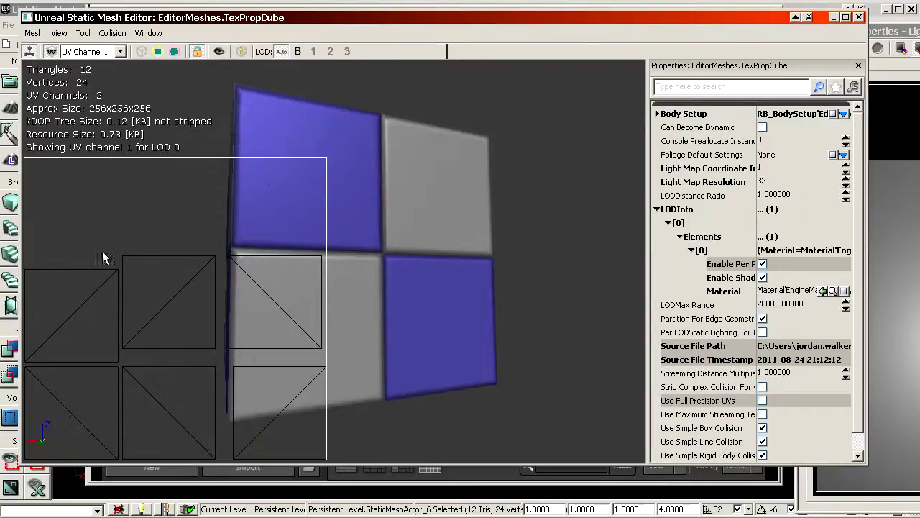
Step: Check the Light Map Resolution property of TexPropCube, and close the Static Mesh Editor and the Content Browser
{"action": "left_click", "coordinate": [718, 185]}
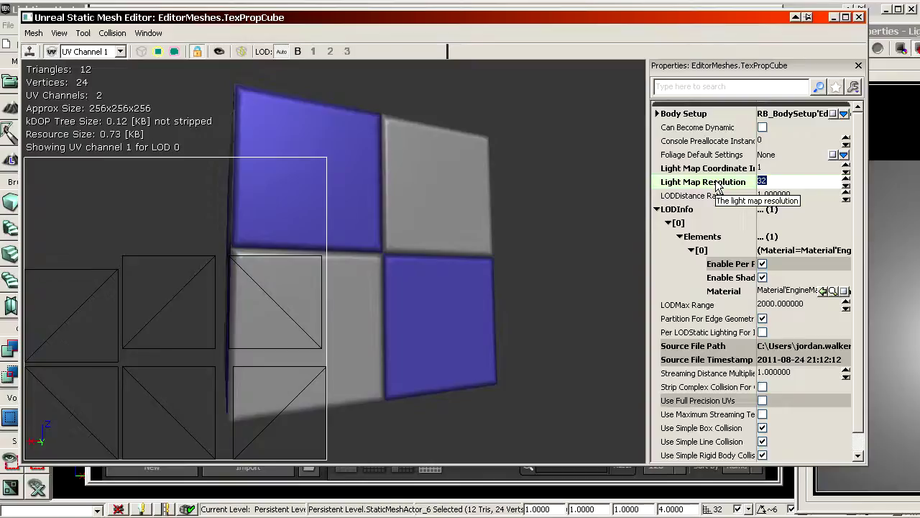
{"action": "left_click", "coordinate": [859, 16]}
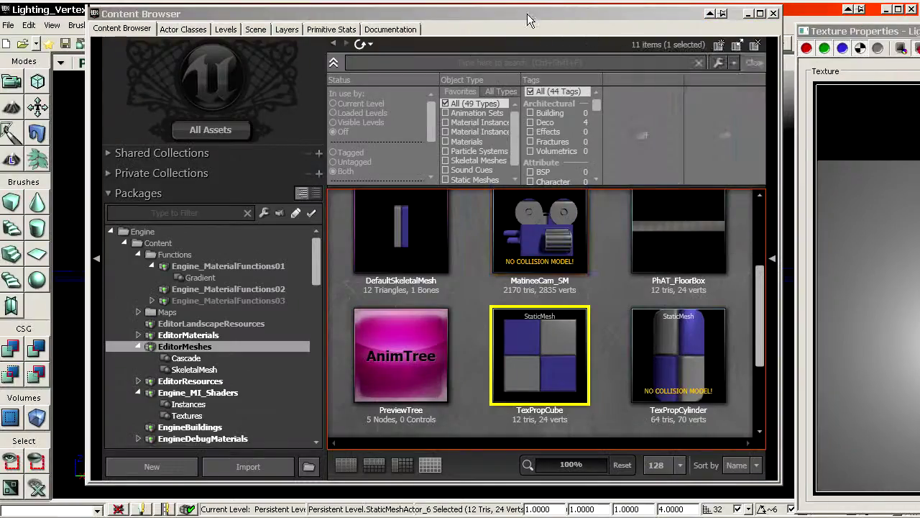
{"action": "left_click", "coordinate": [774, 14]}
{"action": "left_click_drag", "start_coordinate": [390, 313], "coordinate": [388, 287]}
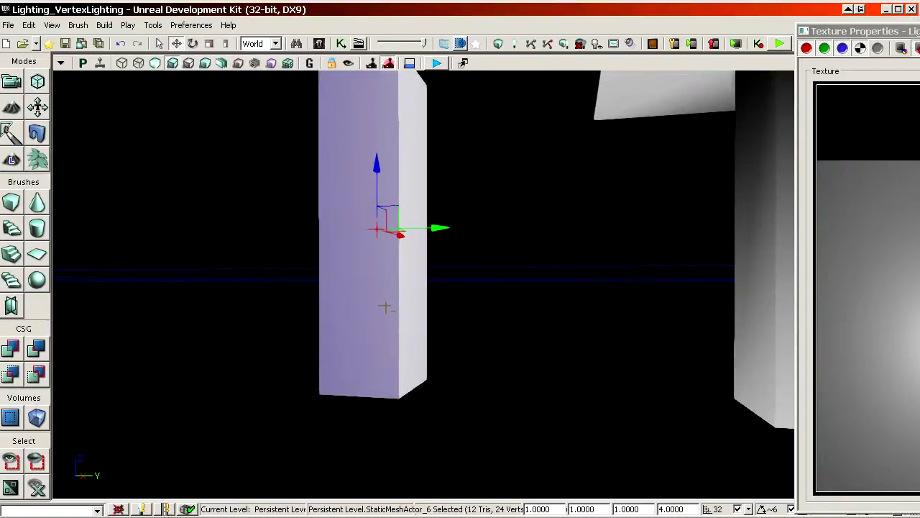
{"action": "right_click_drag", "start_coordinate": [389, 310], "coordinate": [390, 277]}
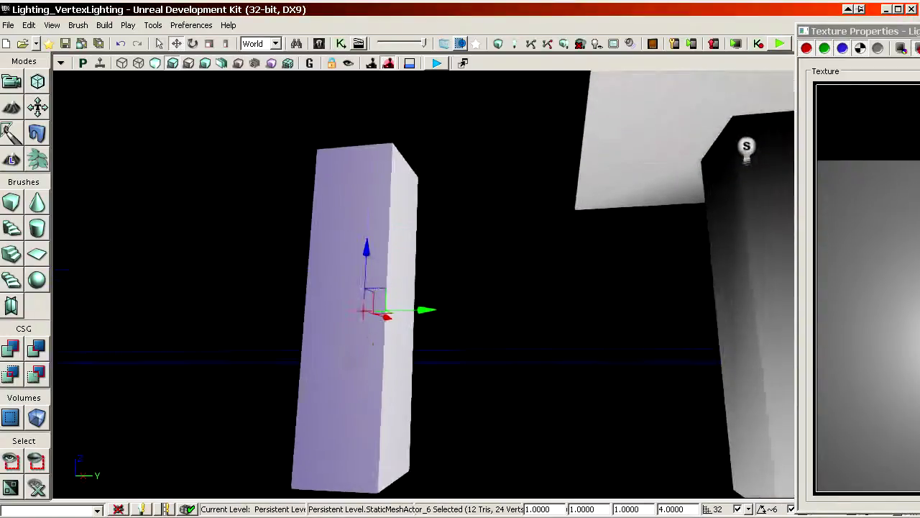
Step: Inspect the copied column's Override Light Map Res and Overridden Light Map Res properties, and close its properties window
{"action": "double_click", "coordinate": [362, 361]}
{"action": "left_click", "coordinate": [631, 354]}
{"action": "scroll", "coordinate": [626, 287], "scroll_direction": "down", "scroll_amount": 4}
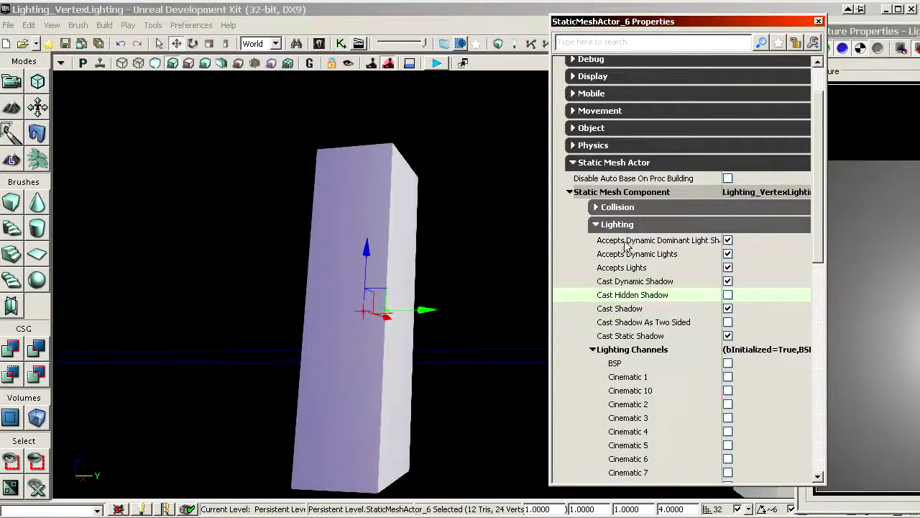
{"action": "left_click", "coordinate": [617, 224]}
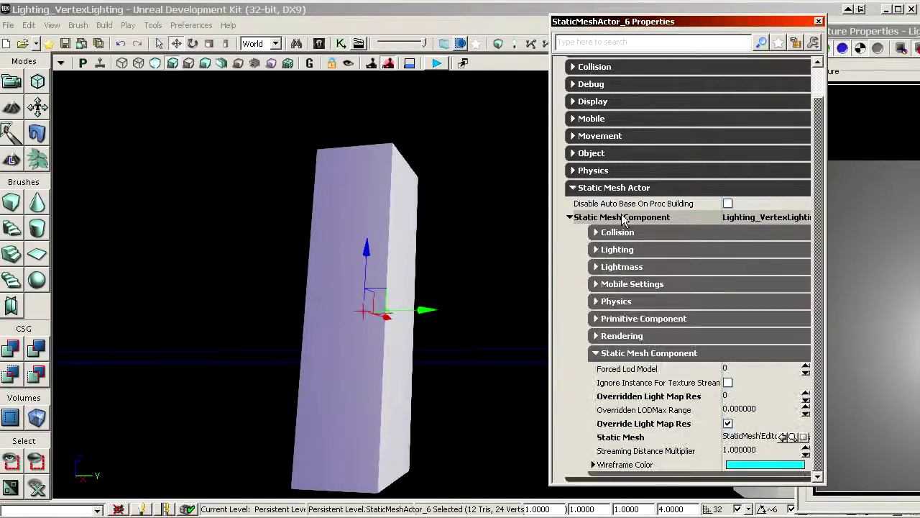
{"action": "left_click", "coordinate": [637, 426]}
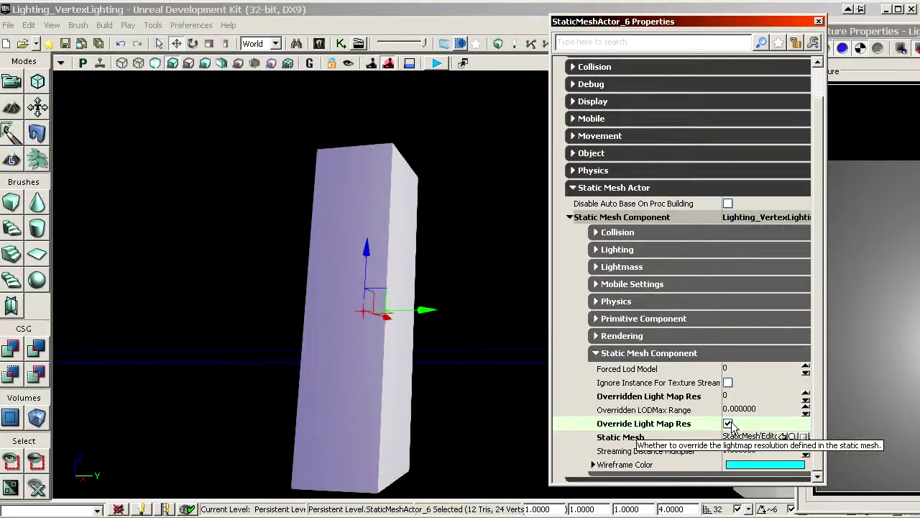
{"action": "left_click", "coordinate": [673, 396]}
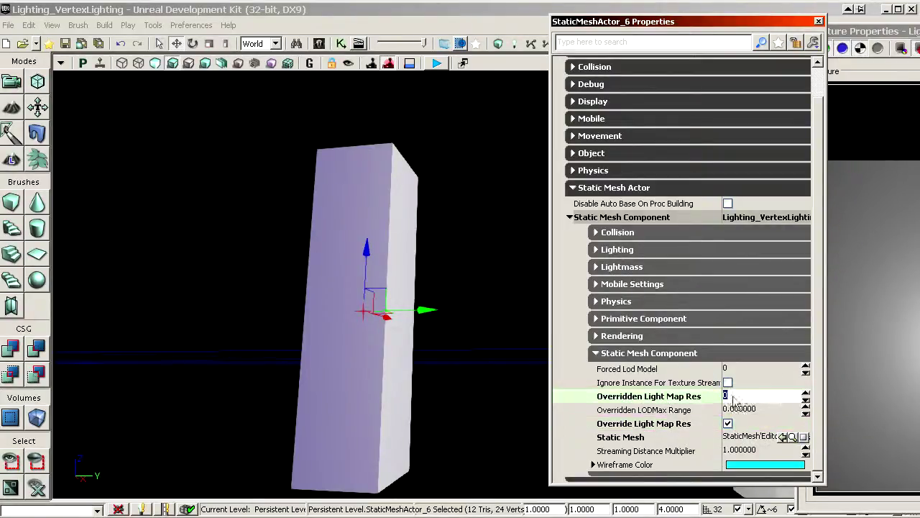
{"action": "left_click", "coordinate": [425, 382]}
{"action": "left_click", "coordinate": [397, 404]}
{"action": "left_click", "coordinate": [665, 428]}
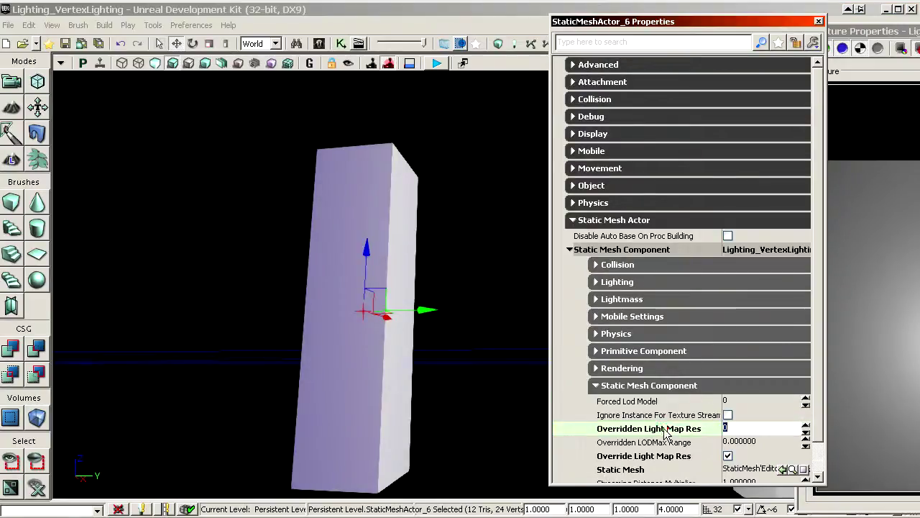
{"action": "left_click", "coordinate": [820, 23]}
{"action": "left_click_drag", "start_coordinate": [459, 285], "coordinate": [459, 284]}
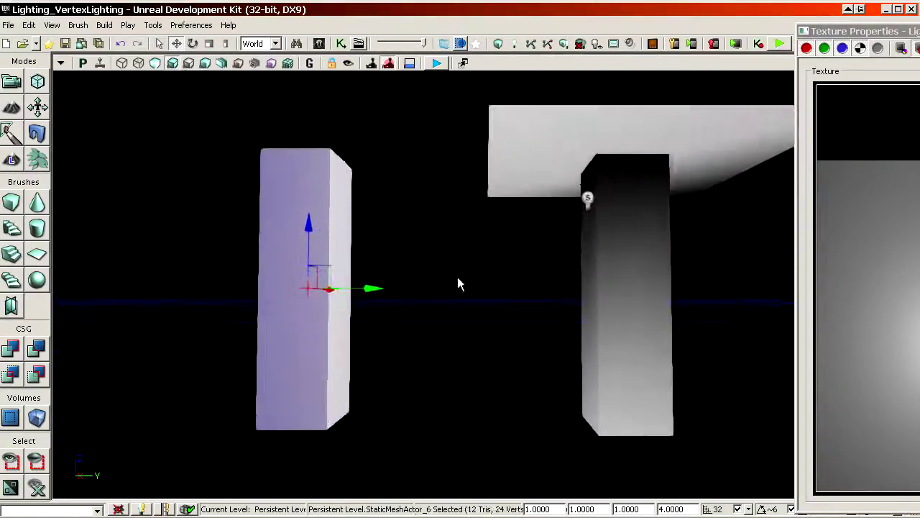
Step: Remove the copied column and the plane above the original column, keeping the original column and the point light
{"action": "left_click", "coordinate": [588, 198]}
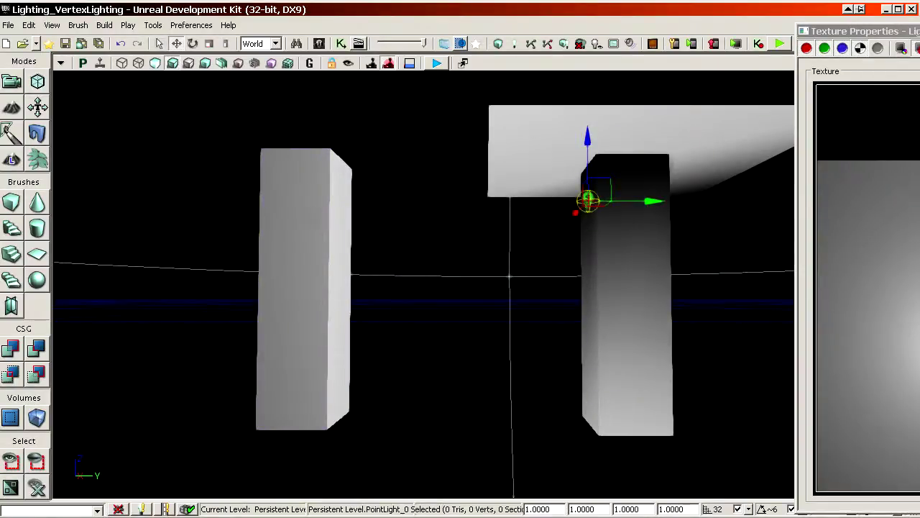
{"action": "key", "text": "ctrl+z"}
{"action": "key", "text": "ctrl+z"}
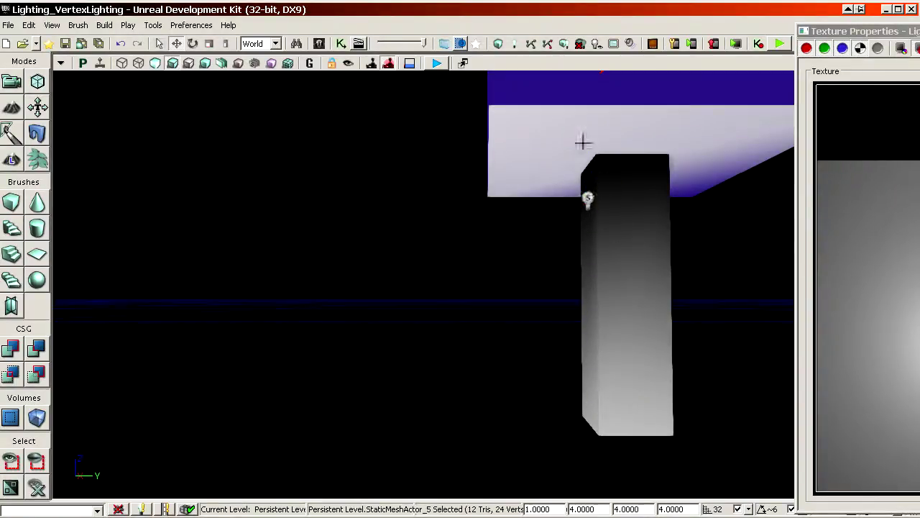
{"action": "key", "text": "ctrl+z"}
Step: Set the point light's Radius to 128 in its Point Light Component properties
{"action": "left_click", "coordinate": [588, 199]}
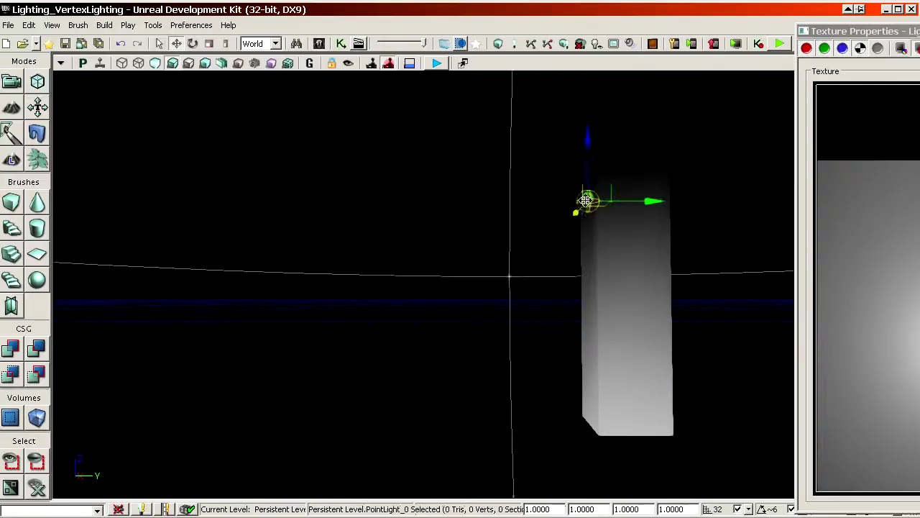
{"action": "right_click_drag", "start_coordinate": [589, 198], "coordinate": [504, 233]}
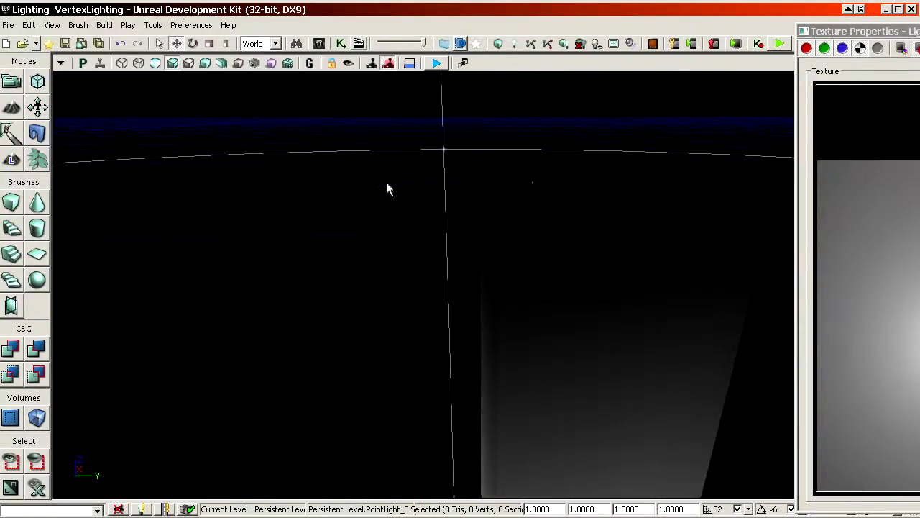
{"action": "left_click_drag", "start_coordinate": [386, 189], "coordinate": [424, 185]}
{"action": "key", "text": "F4"}
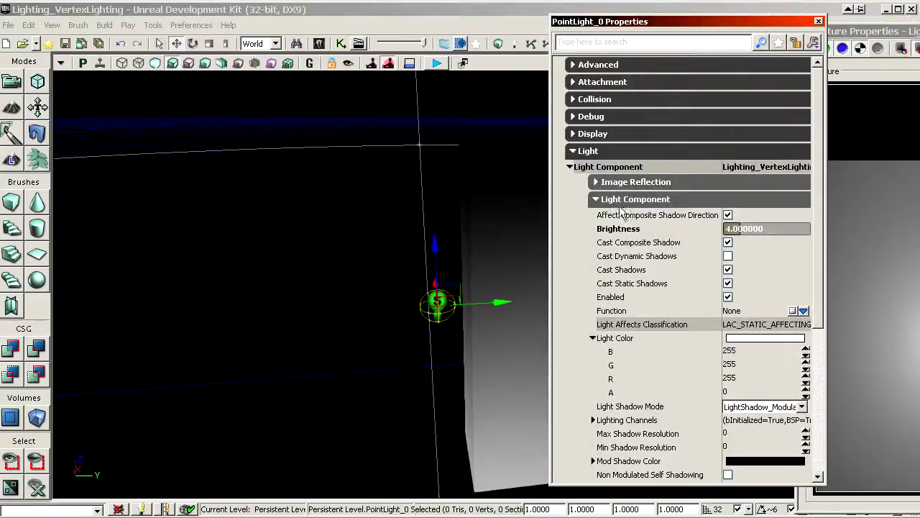
{"action": "left_click", "coordinate": [632, 337]}
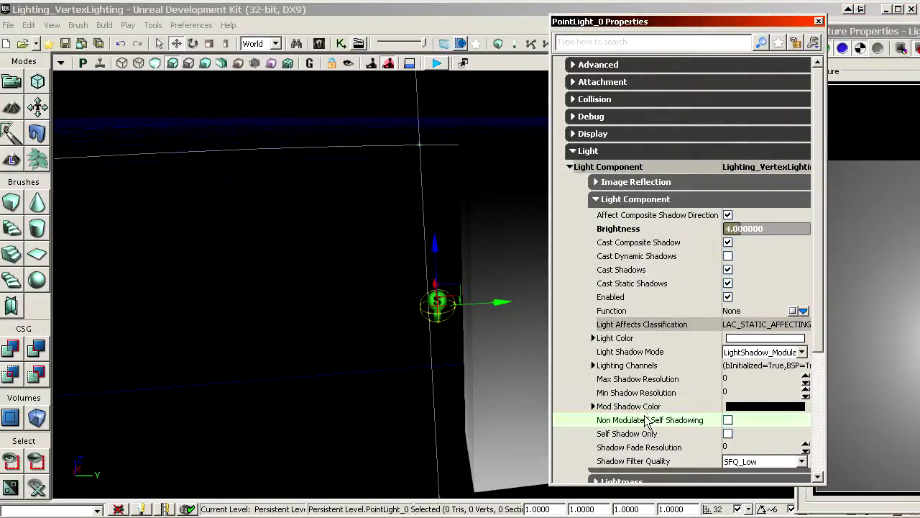
{"action": "scroll", "coordinate": [645, 422], "scroll_direction": "down", "scroll_amount": 4}
{"action": "left_click", "coordinate": [663, 373]}
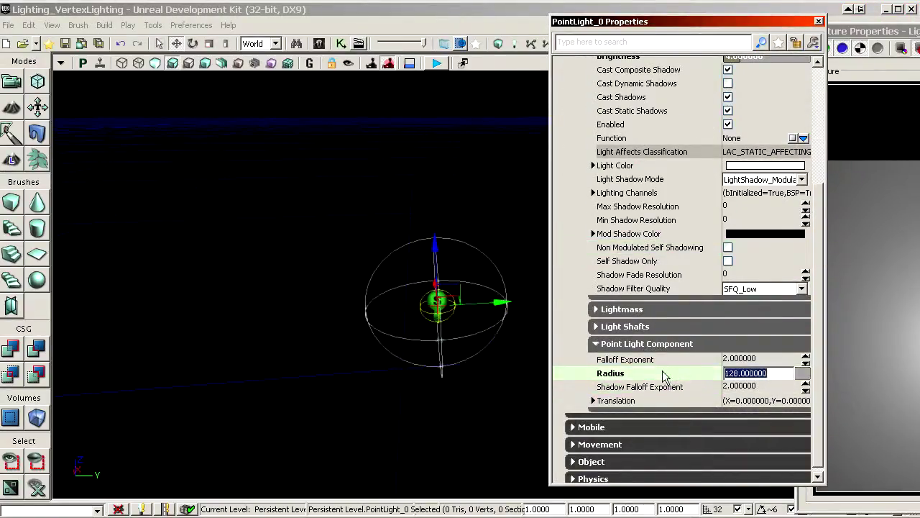
Step: Move the point light beside one upper corner of the column so that its radius reaches only that corner
{"action": "left_click_drag", "start_coordinate": [468, 289], "coordinate": [479, 231]}
{"action": "left_click_drag", "start_coordinate": [387, 380], "coordinate": [387, 377]}
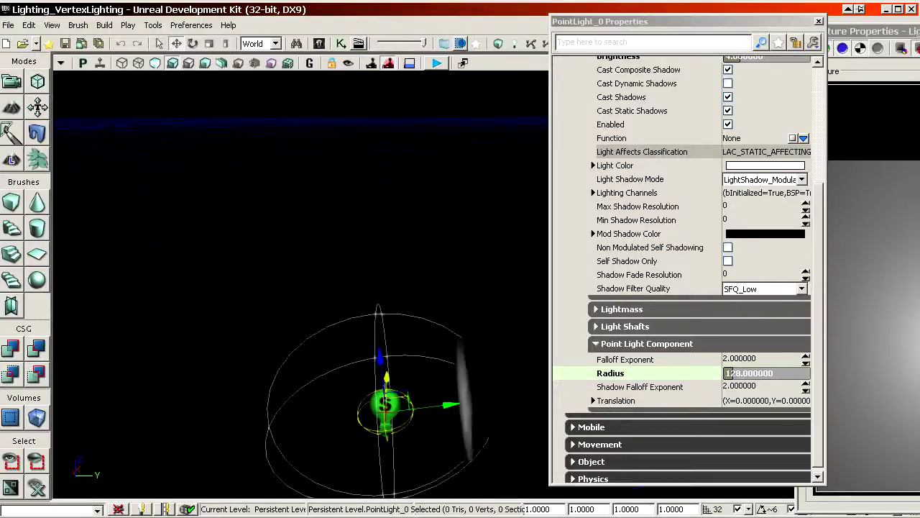
{"action": "left_click_drag", "start_coordinate": [450, 405], "coordinate": [439, 406]}
{"action": "left_click_drag", "start_coordinate": [379, 358], "coordinate": [380, 338]}
{"action": "left_click_drag", "start_coordinate": [403, 309], "coordinate": [431, 349]}
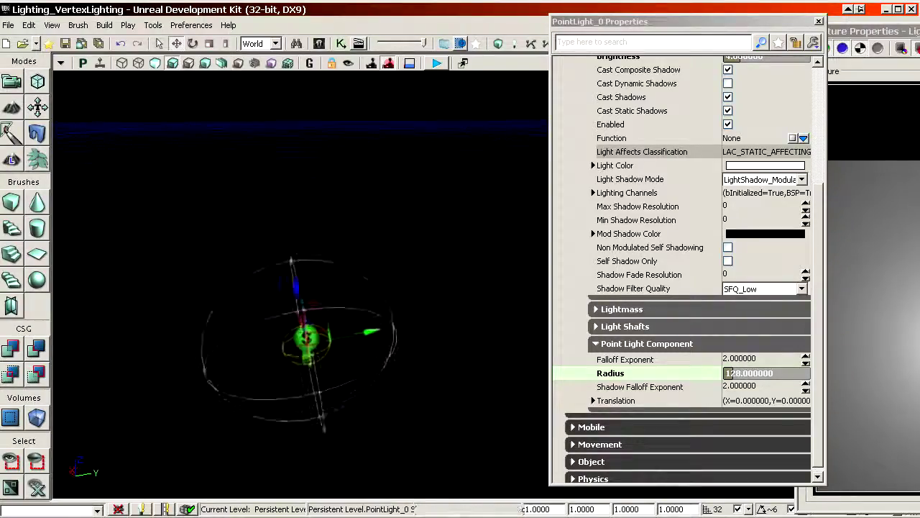
{"action": "middle_click_drag", "start_coordinate": [305, 277], "coordinate": [414, 135]}
{"action": "left_click_drag", "start_coordinate": [424, 389], "coordinate": [428, 367], "text": "ctrl+shift"}
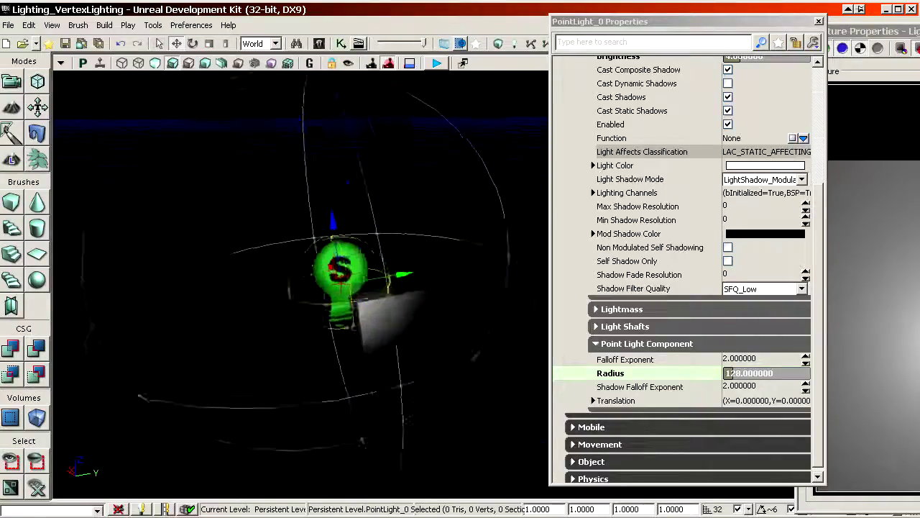
{"action": "right_click_drag", "start_coordinate": [428, 366], "coordinate": [446, 345]}
{"action": "left_click_drag", "start_coordinate": [445, 345], "coordinate": [450, 316]}
{"action": "left_click_drag", "start_coordinate": [420, 374], "coordinate": [417, 431], "text": "ctrl"}
{"action": "left_click", "coordinate": [419, 405]}
{"action": "left_click_drag", "start_coordinate": [280, 180], "coordinate": [282, 126]}
{"action": "left_click", "coordinate": [287, 188]}
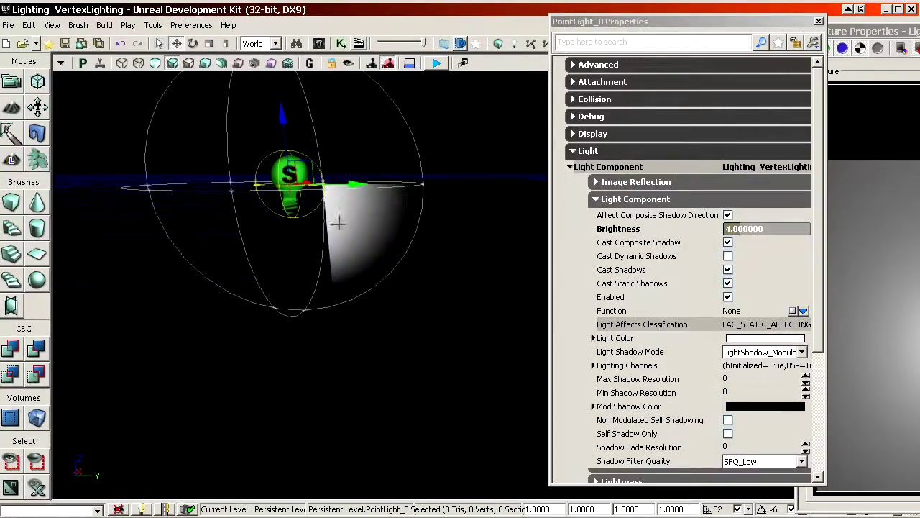
{"action": "left_click_drag", "start_coordinate": [338, 223], "coordinate": [338, 216]}
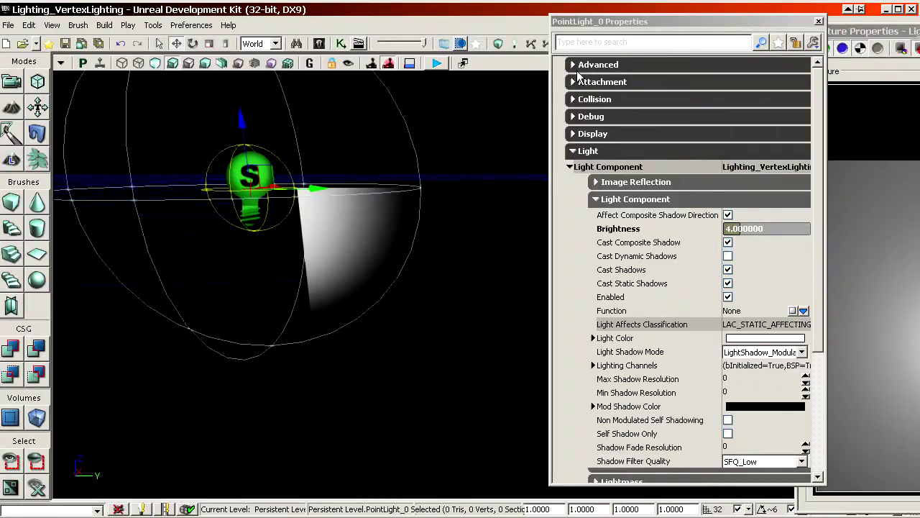
Step: Build the lighting at Preview quality with Use Lightmass turned off
{"action": "left_click_drag", "start_coordinate": [617, 23], "coordinate": [662, 216]}
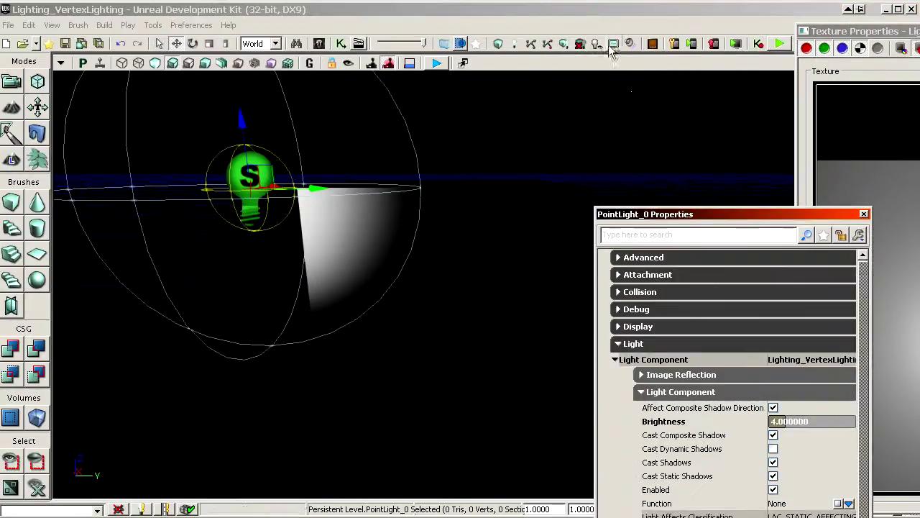
{"action": "left_click", "coordinate": [518, 44]}
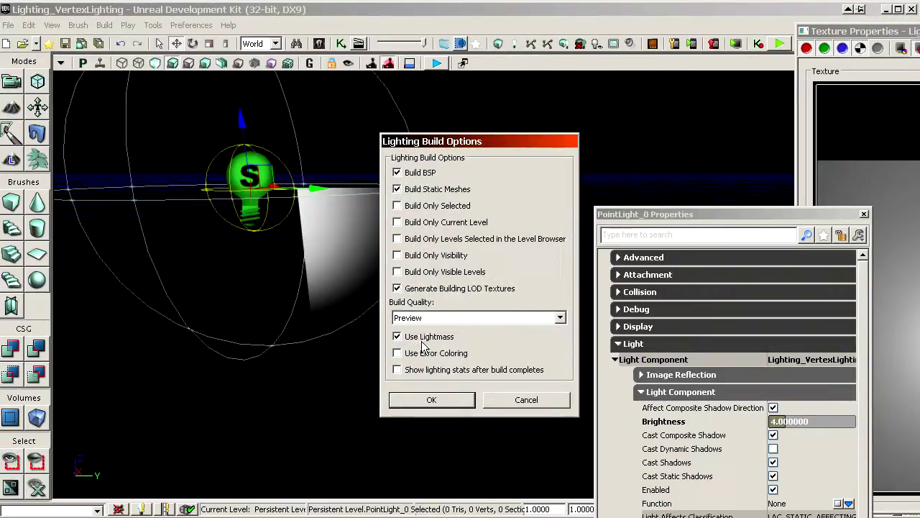
{"action": "left_click", "coordinate": [401, 338]}
{"action": "left_click", "coordinate": [430, 403]}
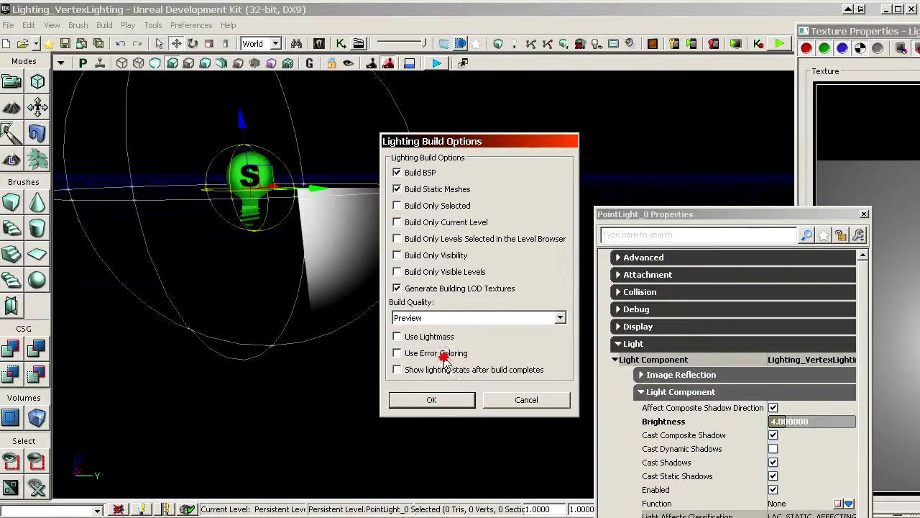
{"action": "left_click", "coordinate": [425, 400]}
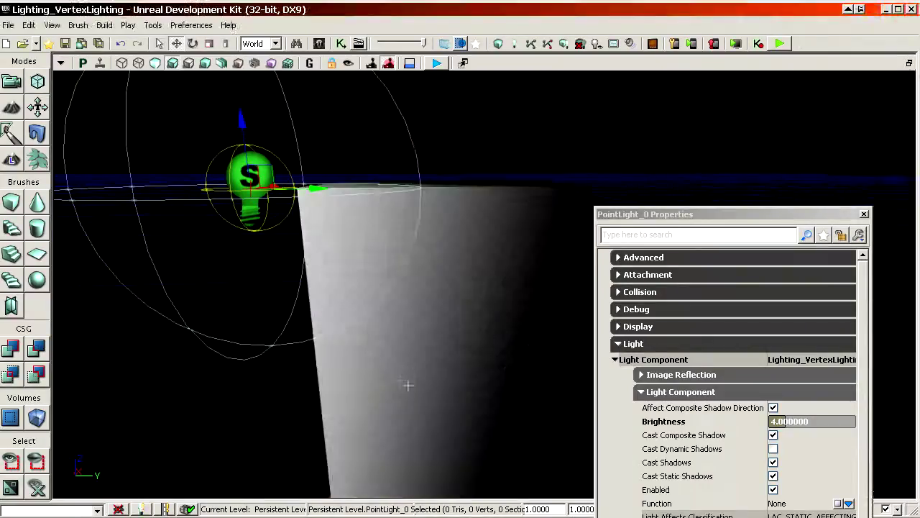
Step: Examine how the baked vertex lighting spreads across the column's faces from the lit corner beyond the light's radius
{"action": "mouse_move", "coordinate": [407, 384]}
{"action": "left_mouse_down"}
{"action": "mouse_move", "coordinate": [410, 445]}
{"action": "mouse_move", "coordinate": [406, 399]}
{"action": "left_mouse_up"}
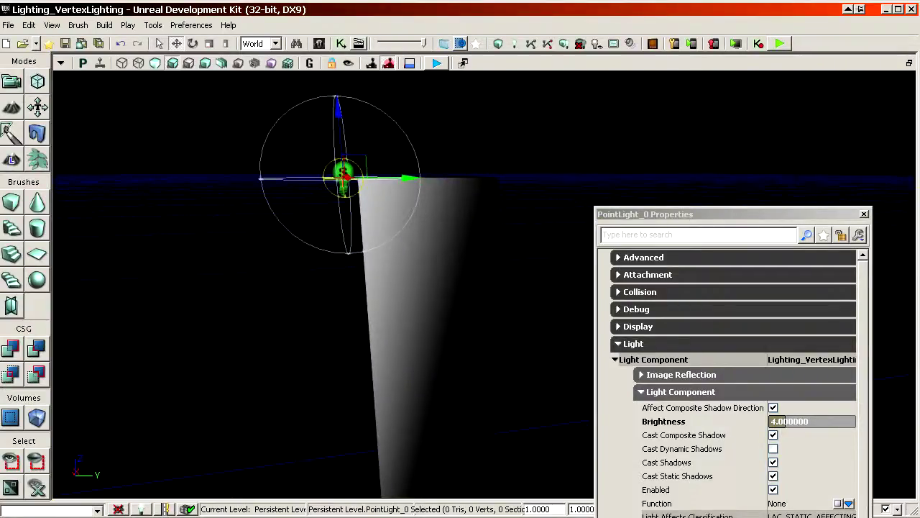
{"action": "left_click_drag", "start_coordinate": [249, 129], "coordinate": [314, 161]}
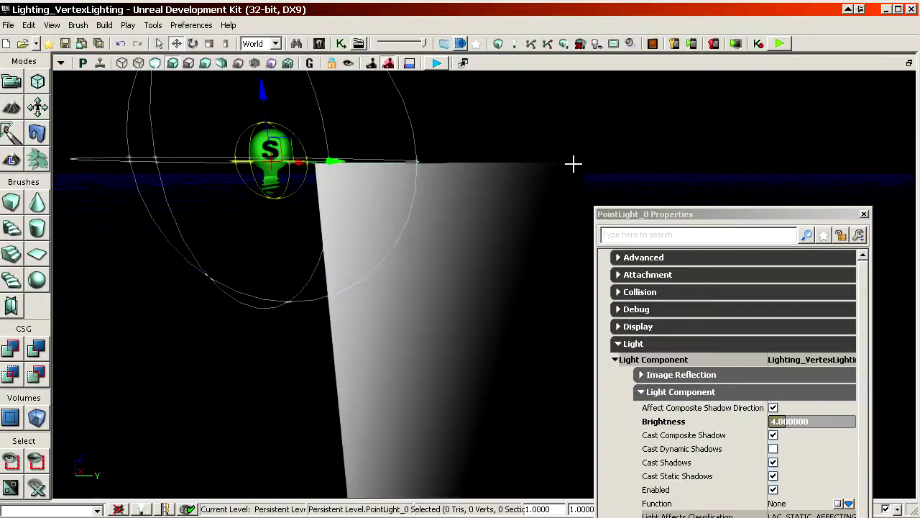
{"action": "left_click_drag", "start_coordinate": [411, 234], "coordinate": [407, 244]}
{"action": "right_click_drag", "start_coordinate": [407, 245], "coordinate": [405, 245]}
{"action": "left_click_drag", "start_coordinate": [216, 271], "coordinate": [215, 263]}
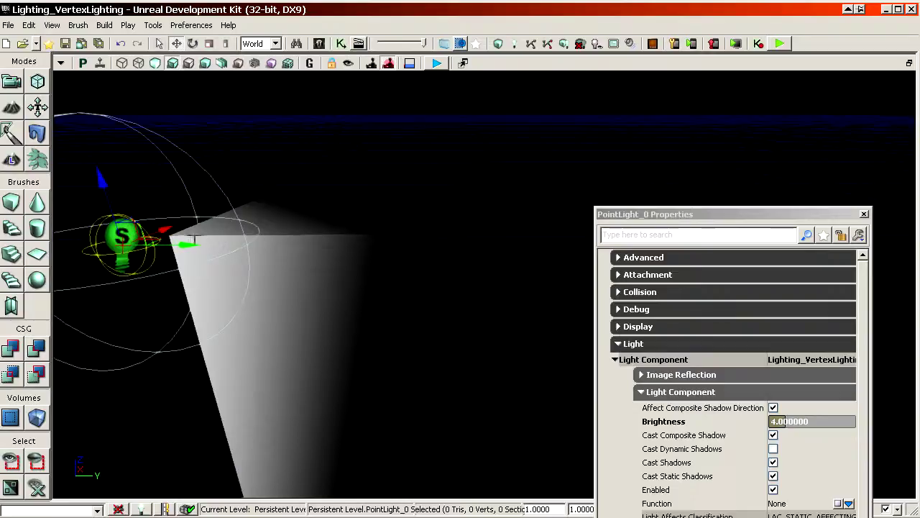
{"action": "mouse_move", "coordinate": [307, 264]}
{"action": "right_mouse_down"}
{"action": "mouse_move", "coordinate": [291, 288]}
{"action": "mouse_move", "coordinate": [299, 263]}
{"action": "right_mouse_up"}
{"action": "left_click_drag", "start_coordinate": [300, 263], "coordinate": [298, 295]}
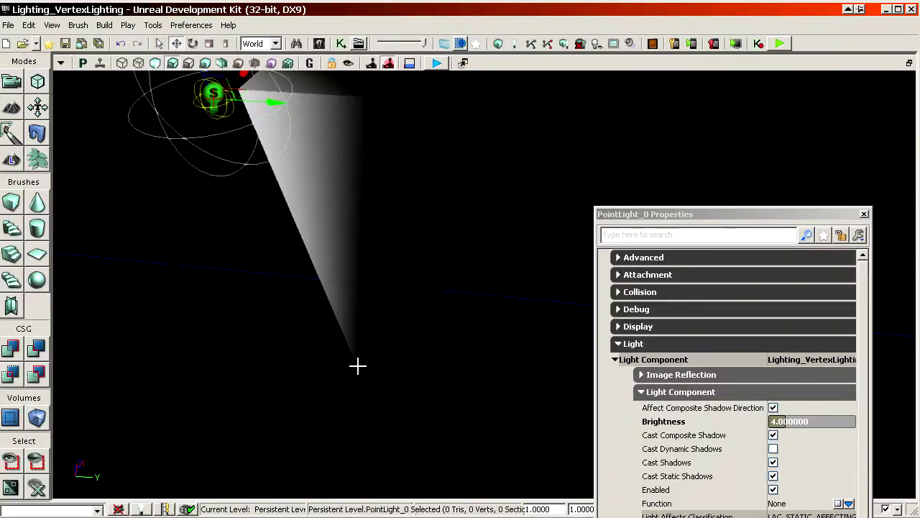
{"action": "right_click_drag", "start_coordinate": [358, 366], "coordinate": [356, 309]}
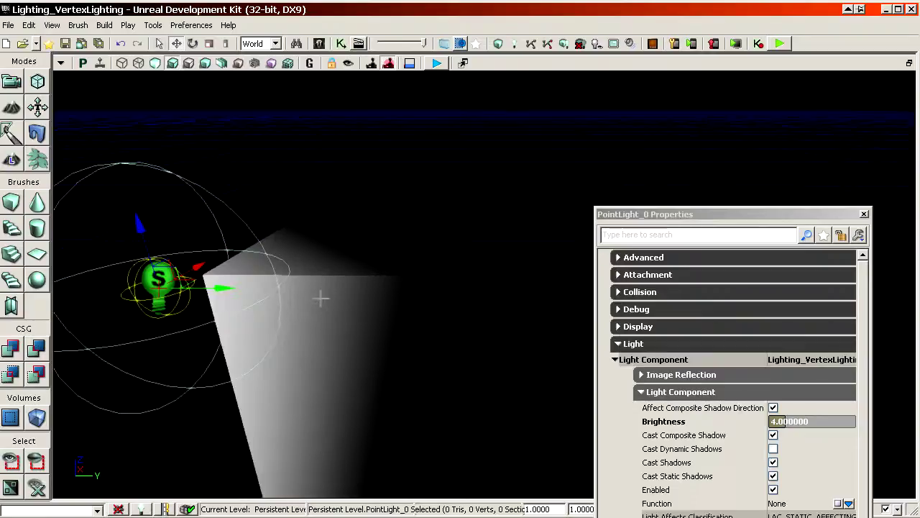
{"action": "left_click_drag", "start_coordinate": [315, 277], "coordinate": [315, 324]}
{"action": "right_click_drag", "start_coordinate": [315, 324], "coordinate": [311, 288]}
{"action": "left_click_drag", "start_coordinate": [311, 287], "coordinate": [328, 230]}
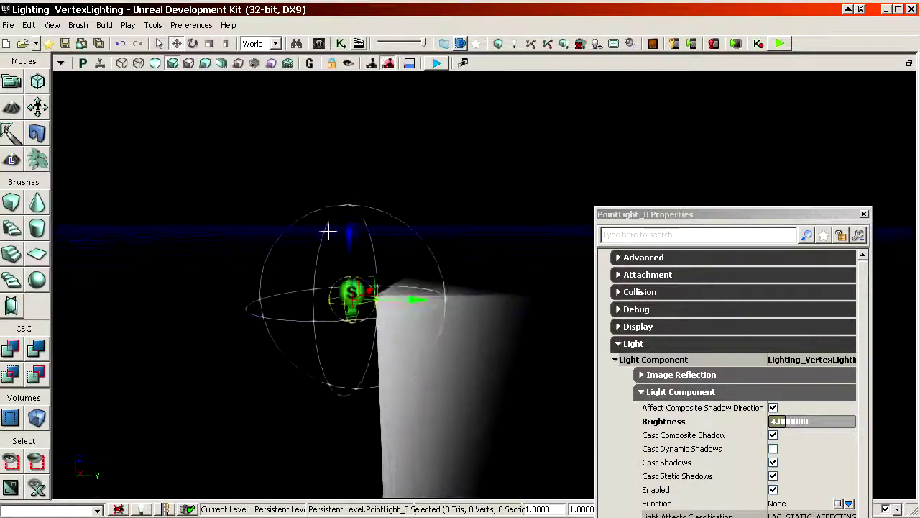
{"action": "right_click_drag", "start_coordinate": [351, 293], "coordinate": [412, 309]}
Step: Select the column and locate its static mesh in the Content Browser
{"action": "left_click", "coordinate": [419, 257]}
{"action": "right_click_drag", "start_coordinate": [421, 257], "coordinate": [422, 288]}
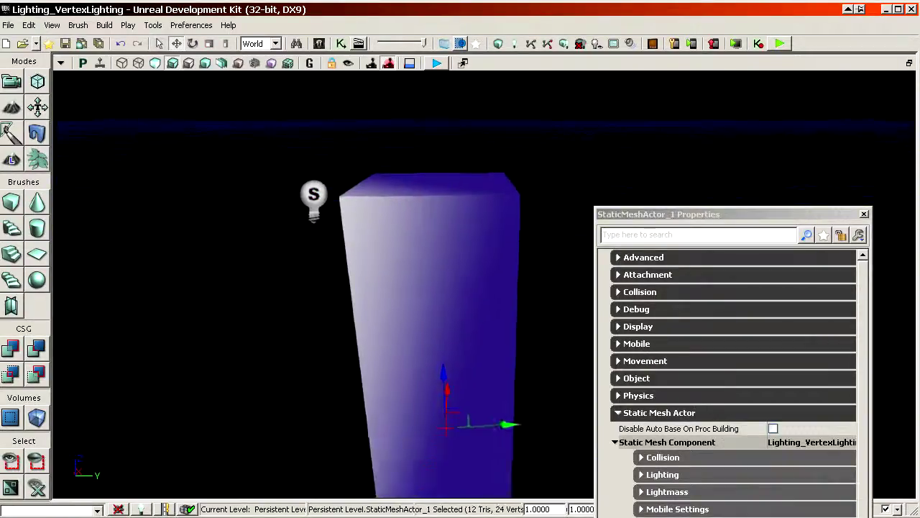
{"action": "left_click_drag", "start_coordinate": [420, 215], "coordinate": [425, 230]}
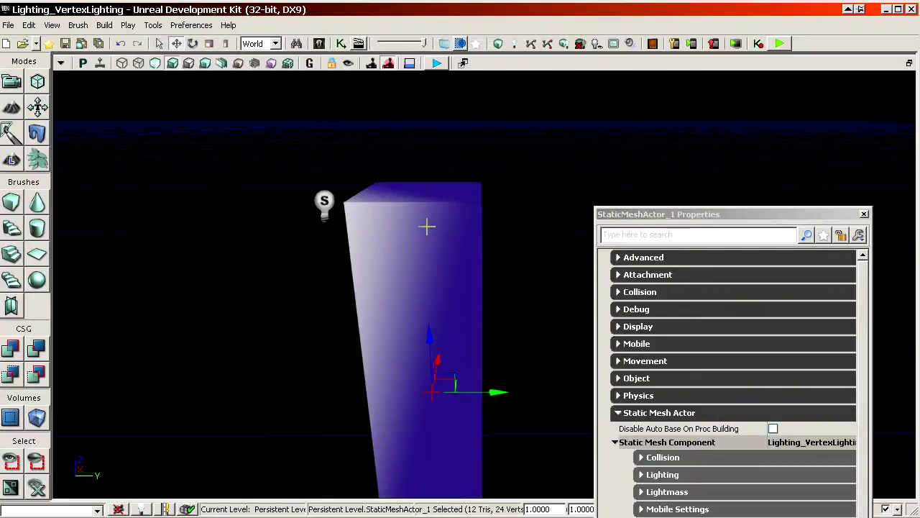
{"action": "right_click", "coordinate": [429, 205]}
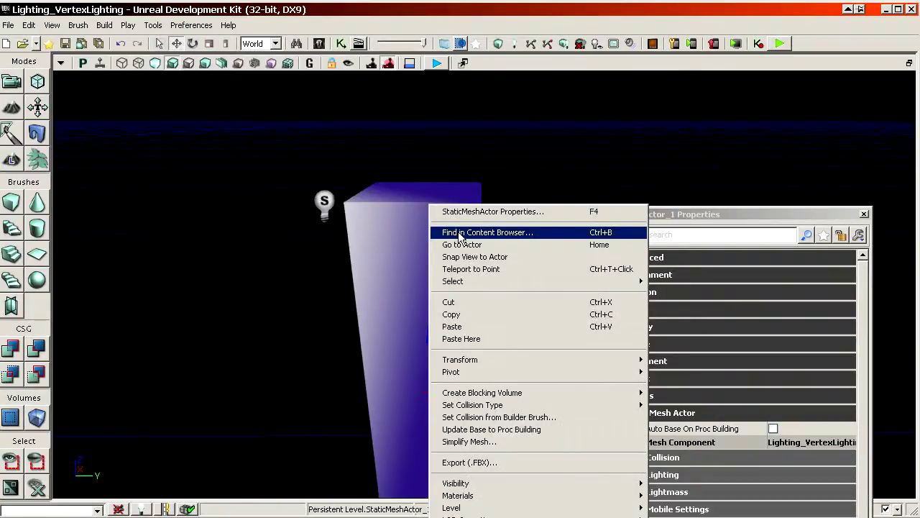
{"action": "left_click", "coordinate": [403, 242]}
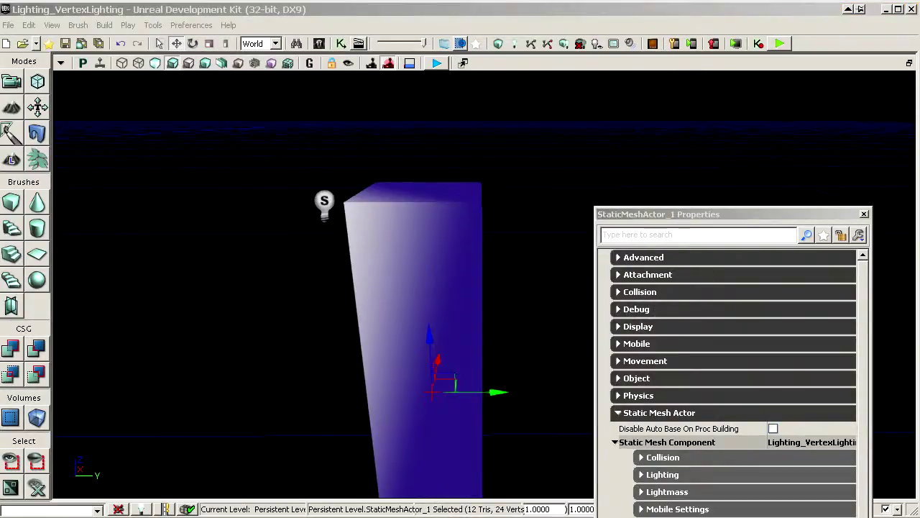
{"action": "left_click", "coordinate": [462, 43]}
Step: Place another copy of the cube mesh beside the original column and set its Z scale to 4
{"action": "left_click_drag", "start_coordinate": [919, 431], "coordinate": [397, 274]}
{"action": "left_click_drag", "start_coordinate": [446, 313], "coordinate": [338, 314], "text": "shift"}
{"action": "left_click_drag", "start_coordinate": [738, 216], "coordinate": [461, 517]}
{"action": "double_click", "coordinate": [692, 509]}
{"action": "type", "text": "4"}
{"action": "key", "text": "Return"}
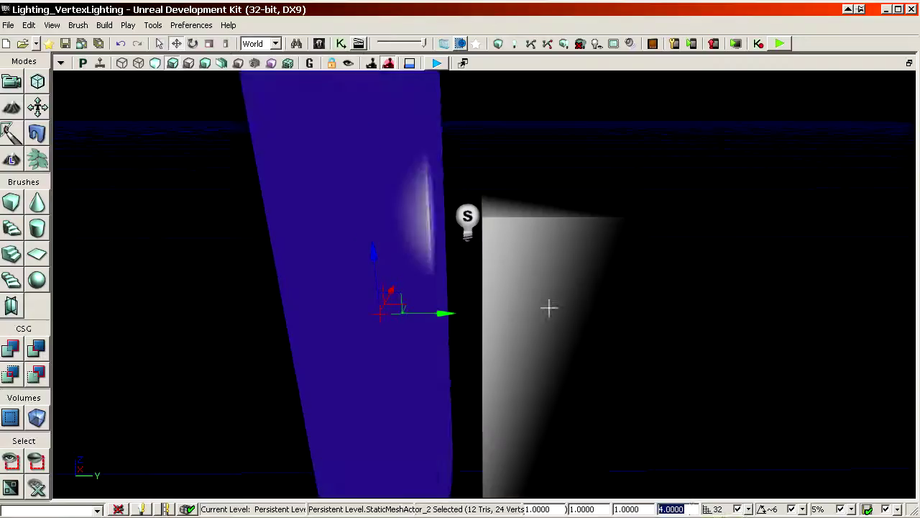
Step: Enable Override Light Map Res on the new column and set its Overridden Light Map Res to 0
{"action": "left_click_drag", "start_coordinate": [549, 307], "coordinate": [549, 360]}
{"action": "right_click_drag", "start_coordinate": [548, 360], "coordinate": [549, 316]}
{"action": "left_click_drag", "start_coordinate": [422, 234], "coordinate": [426, 331]}
{"action": "right_click_drag", "start_coordinate": [427, 331], "coordinate": [427, 381]}
{"action": "left_click_drag", "start_coordinate": [426, 381], "coordinate": [426, 330]}
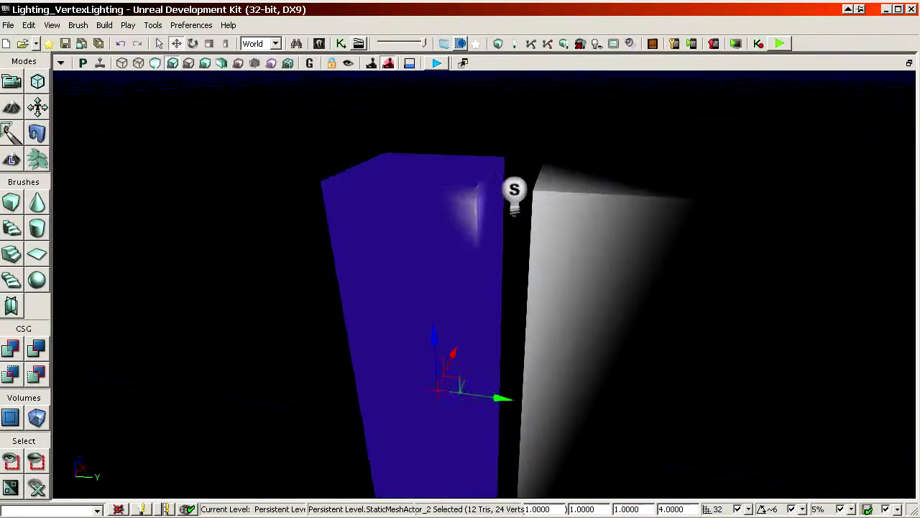
{"action": "key", "text": "F4"}
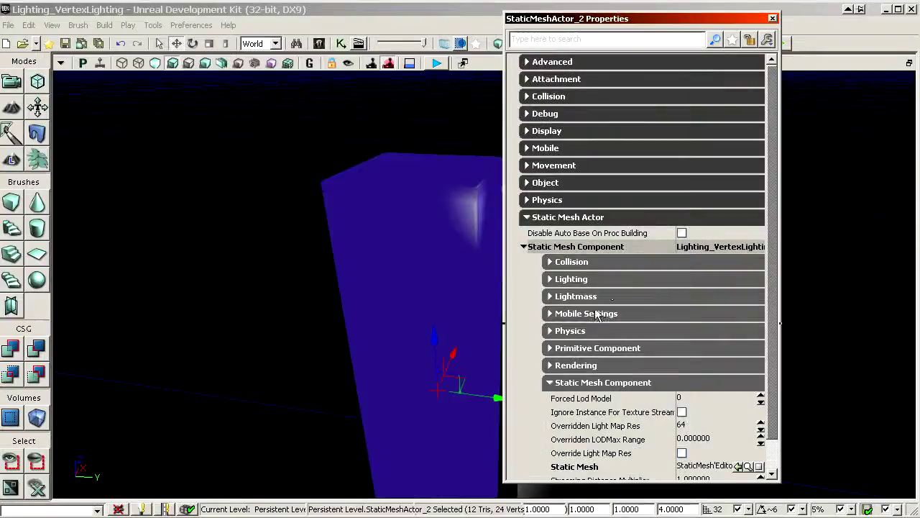
{"action": "left_click", "coordinate": [606, 426]}
{"action": "left_click", "coordinate": [637, 455]}
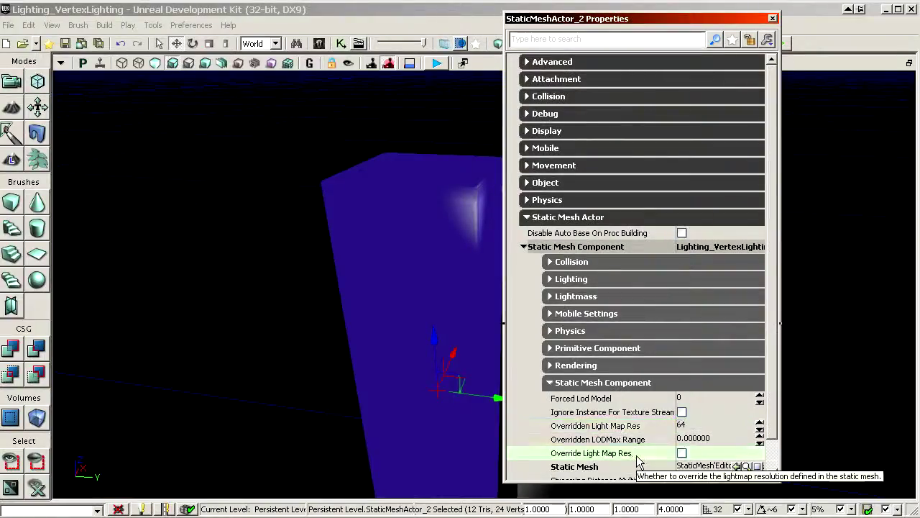
{"action": "left_click", "coordinate": [656, 429]}
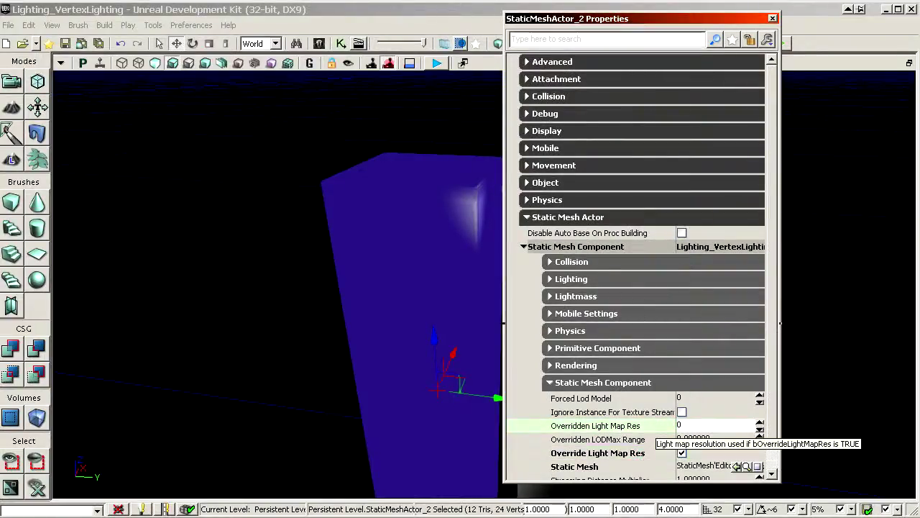
{"action": "left_click", "coordinate": [773, 18]}
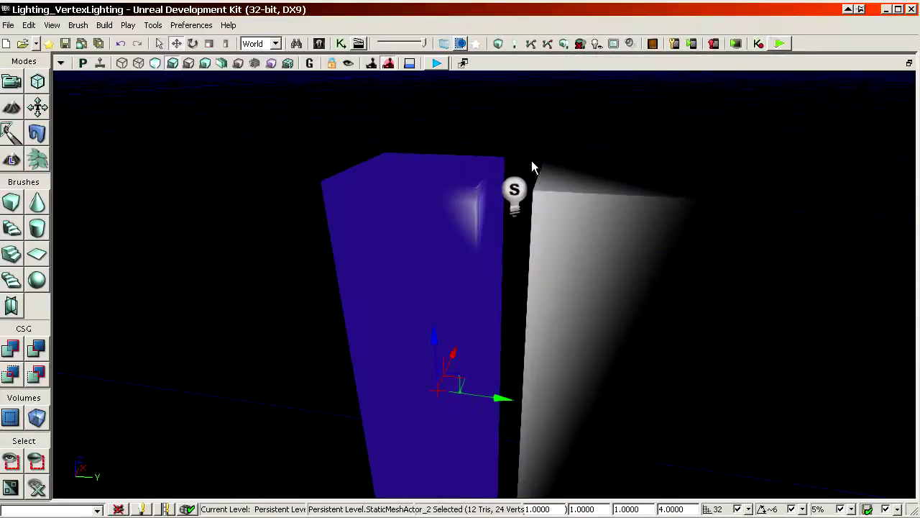
Step: Move the point light closer to the new column and rebuild the lighting at Preview quality with Use Lightmass off
{"action": "left_click", "coordinate": [515, 191]}
{"action": "left_click_drag", "start_coordinate": [577, 304], "coordinate": [552, 279]}
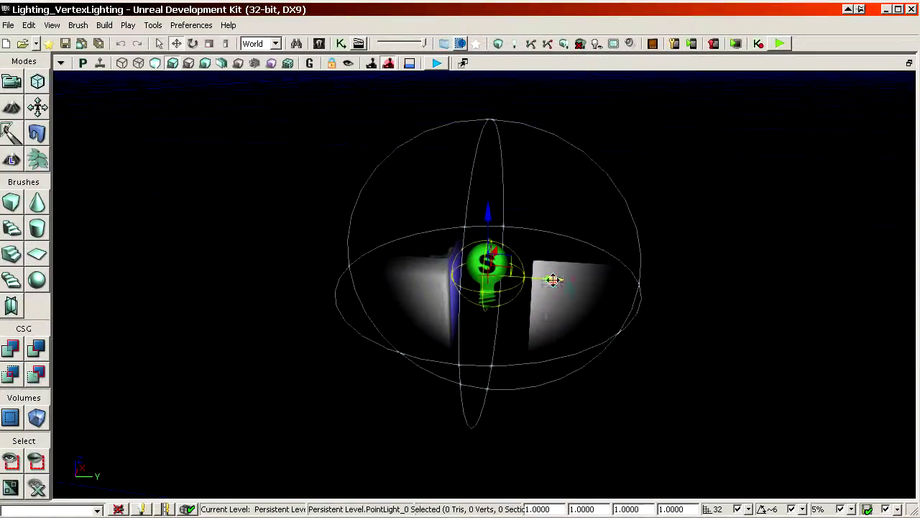
{"action": "left_click", "coordinate": [512, 48]}
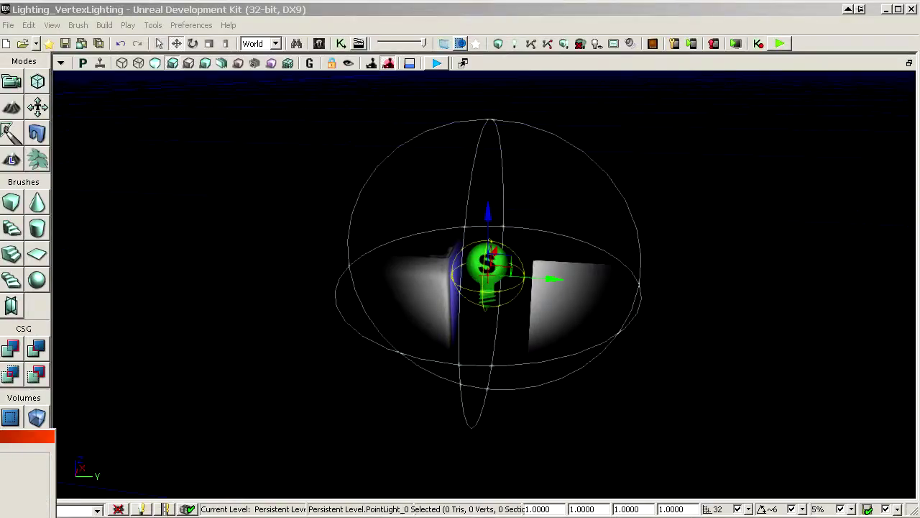
{"action": "left_click", "coordinate": [274, 419]}
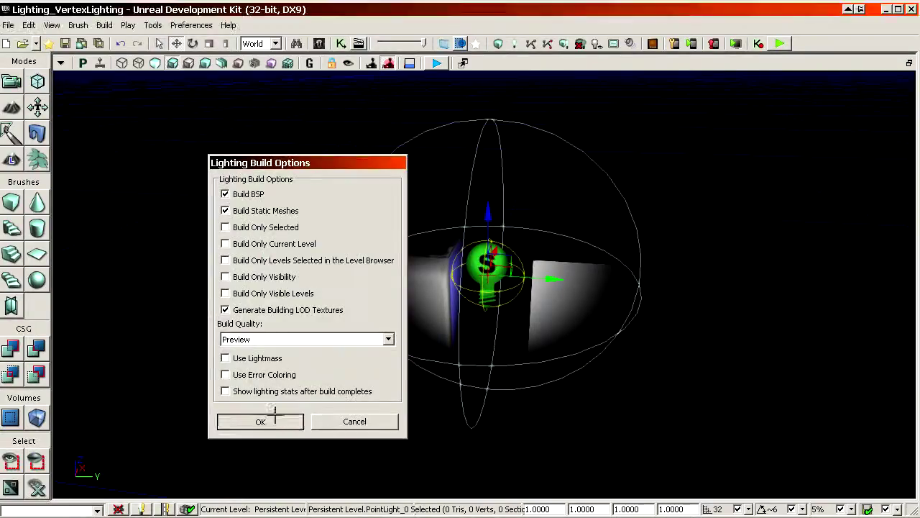
Step: Compare the baked lighting on the new and original columns around the point light's radius
{"action": "right_click_drag", "start_coordinate": [266, 386], "coordinate": [249, 438]}
{"action": "left_click", "coordinate": [249, 438]}
{"action": "right_click_drag", "start_coordinate": [363, 376], "coordinate": [363, 413]}
{"action": "left_click_drag", "start_coordinate": [364, 414], "coordinate": [362, 285]}
{"action": "left_click", "coordinate": [323, 264]}
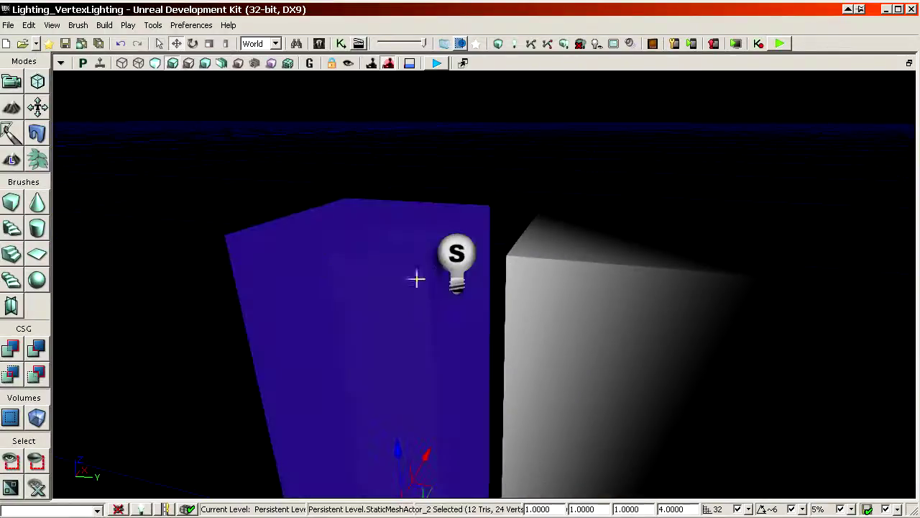
{"action": "left_click", "coordinate": [452, 265]}
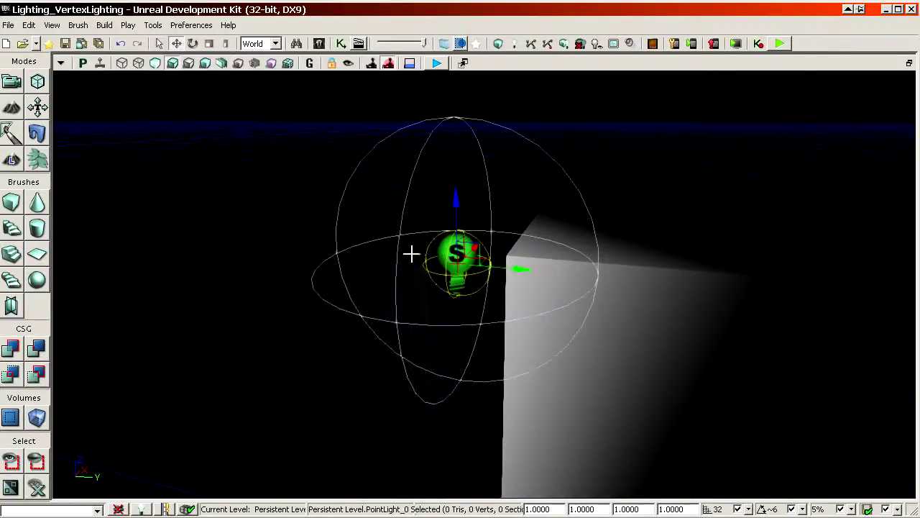
{"action": "mouse_move", "coordinate": [340, 255]}
{"action": "left_mouse_down"}
{"action": "mouse_move", "coordinate": [340, 282]}
{"action": "mouse_move", "coordinate": [353, 254]}
{"action": "left_mouse_up"}
{"action": "right_click", "coordinate": [515, 312]}
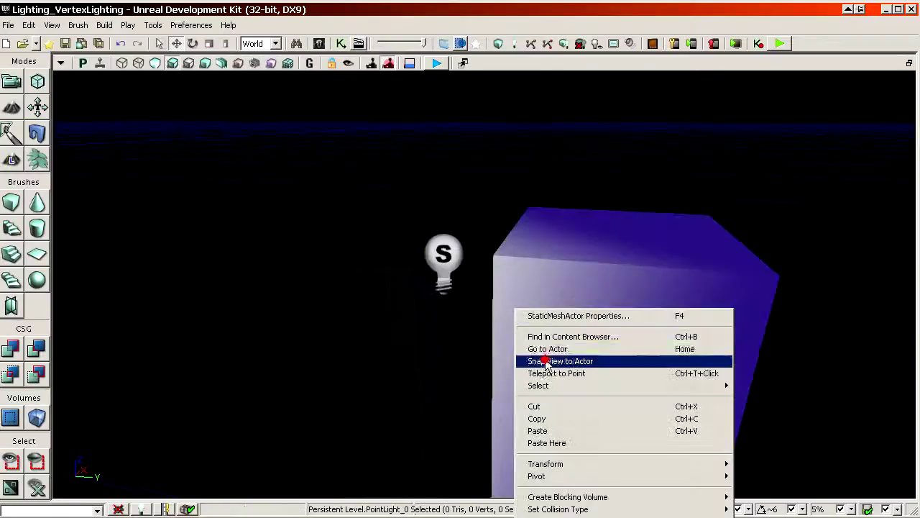
{"action": "left_click_drag", "start_coordinate": [496, 325], "coordinate": [504, 353]}
{"action": "left_click", "coordinate": [413, 202]}
{"action": "left_click", "coordinate": [379, 210]}
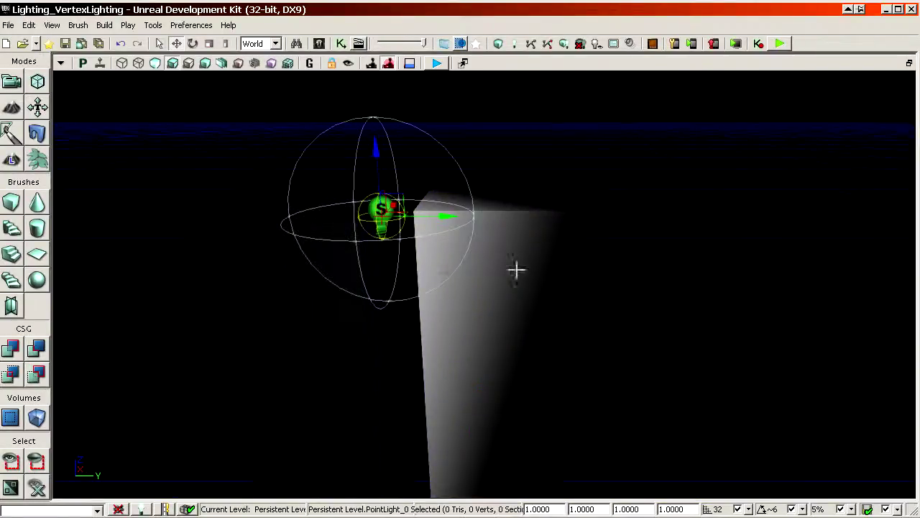
{"action": "left_click_drag", "start_coordinate": [450, 280], "coordinate": [458, 309]}
{"action": "right_click_drag", "start_coordinate": [459, 309], "coordinate": [497, 239]}
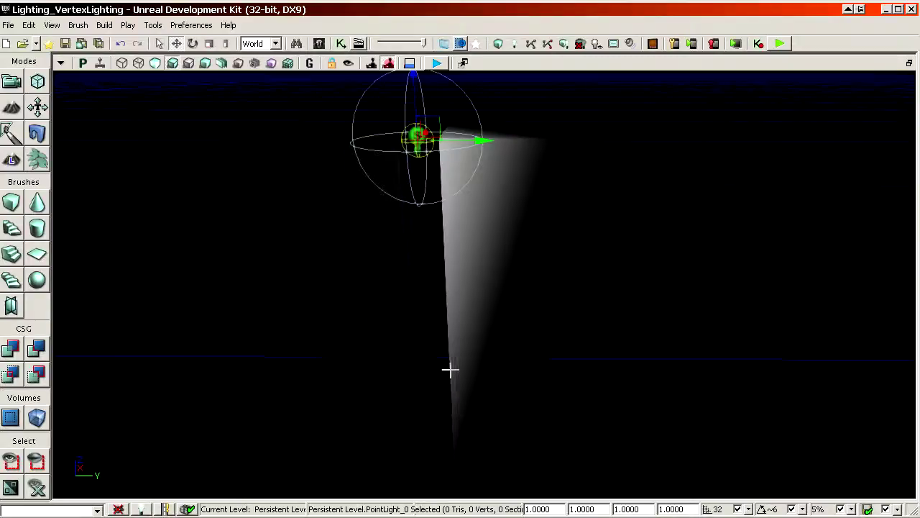
{"action": "left_click", "coordinate": [519, 268]}
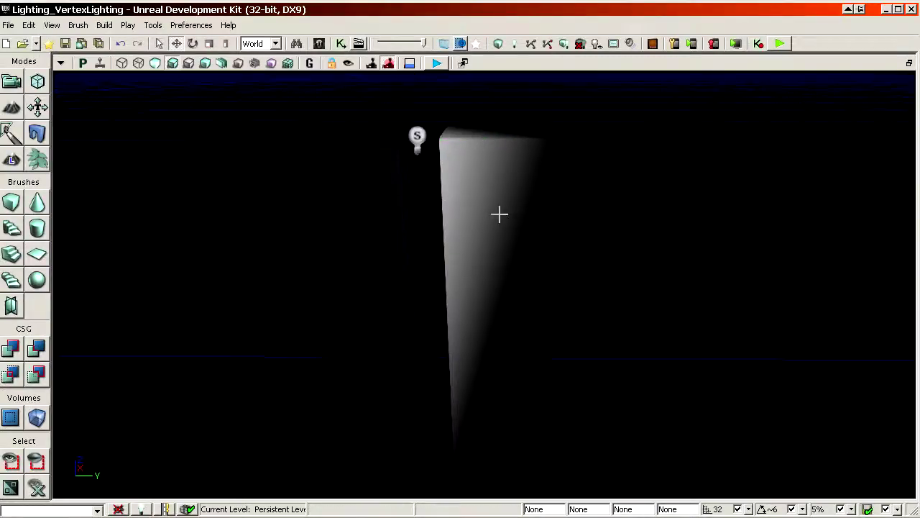
{"action": "left_click_drag", "start_coordinate": [499, 213], "coordinate": [456, 115]}
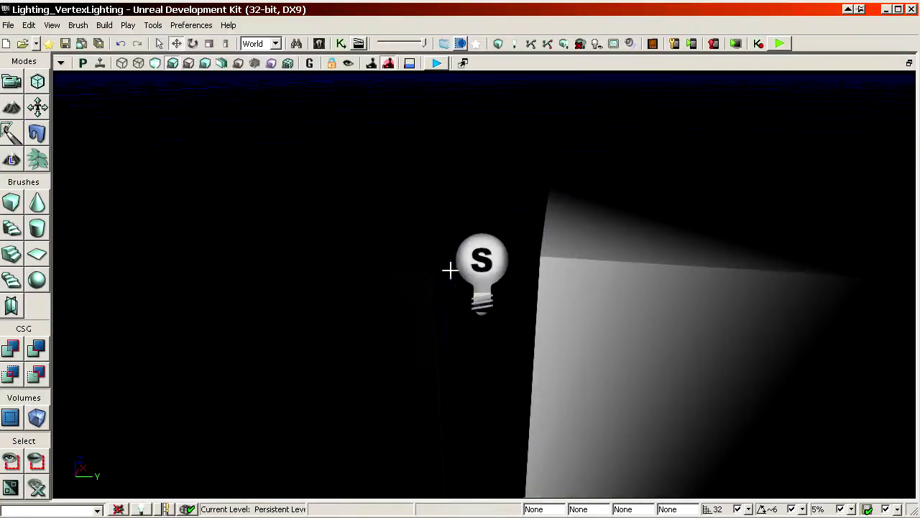
{"action": "left_click_drag", "start_coordinate": [449, 270], "coordinate": [573, 152]}
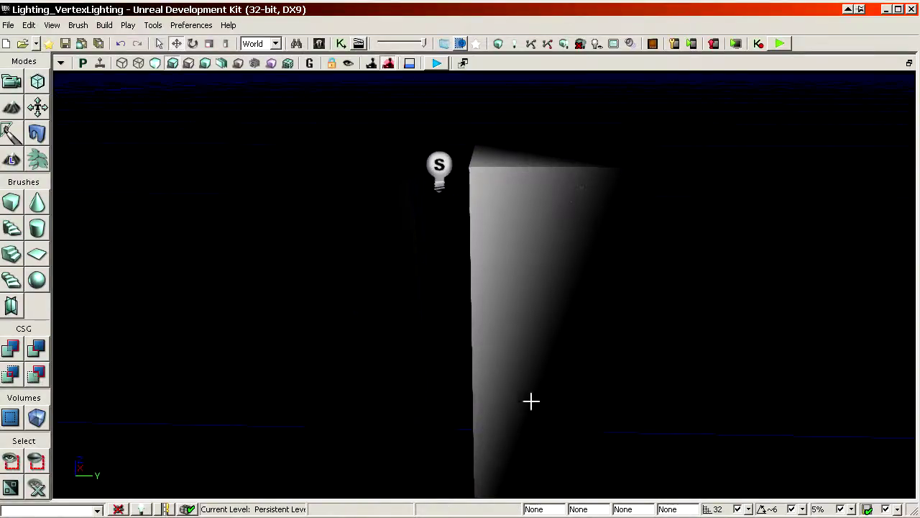
{"action": "left_click_drag", "start_coordinate": [521, 335], "coordinate": [483, 326]}
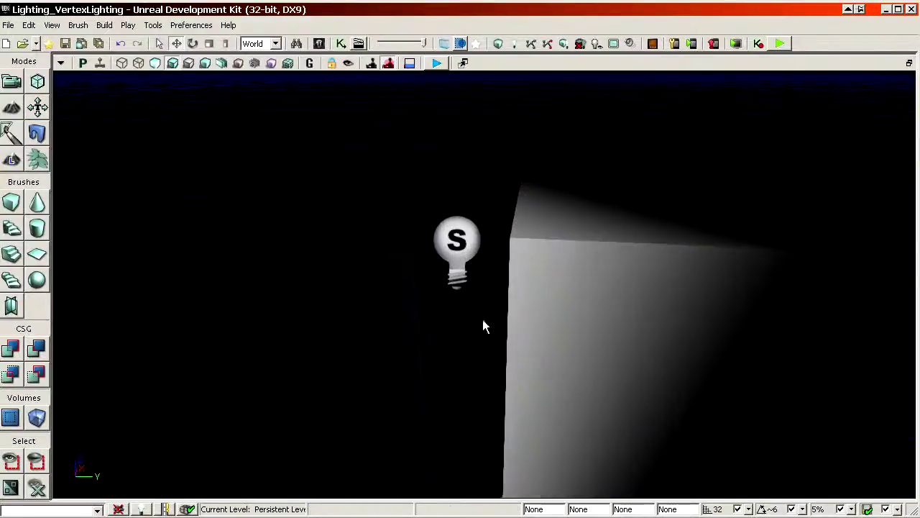
{"action": "left_click", "coordinate": [379, 277]}
{"action": "left_click_drag", "start_coordinate": [431, 292], "coordinate": [436, 269]}
Step: Move the point light farther from the original column to the front of the new one and rebuild the lighting
{"action": "left_click", "coordinate": [464, 187]}
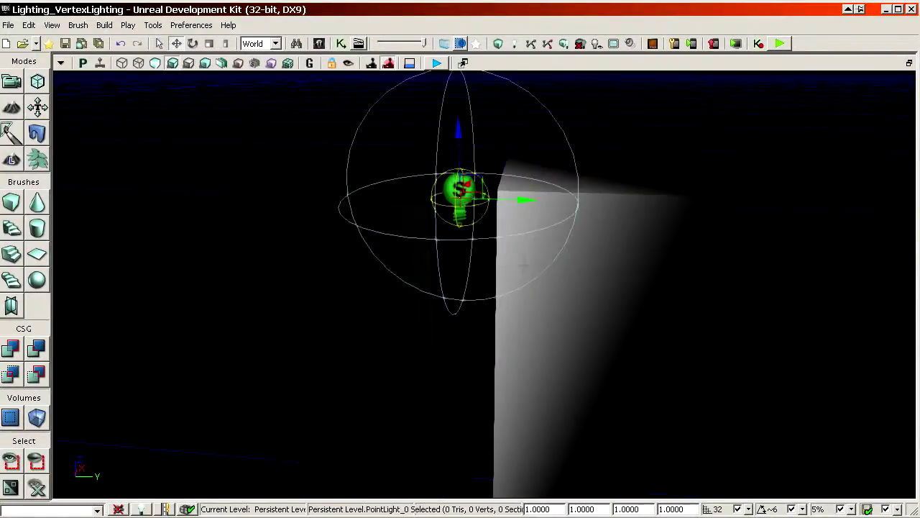
{"action": "left_click_drag", "start_coordinate": [526, 200], "coordinate": [430, 197]}
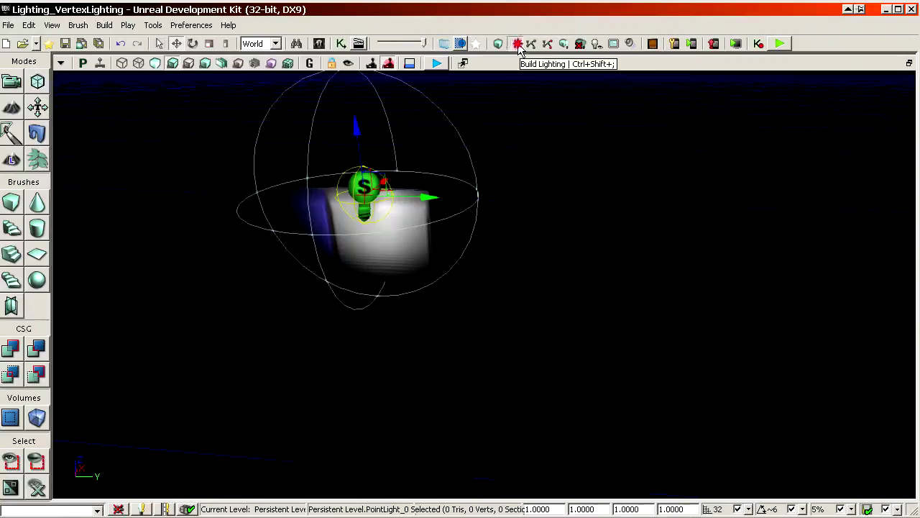
{"action": "left_click", "coordinate": [517, 44]}
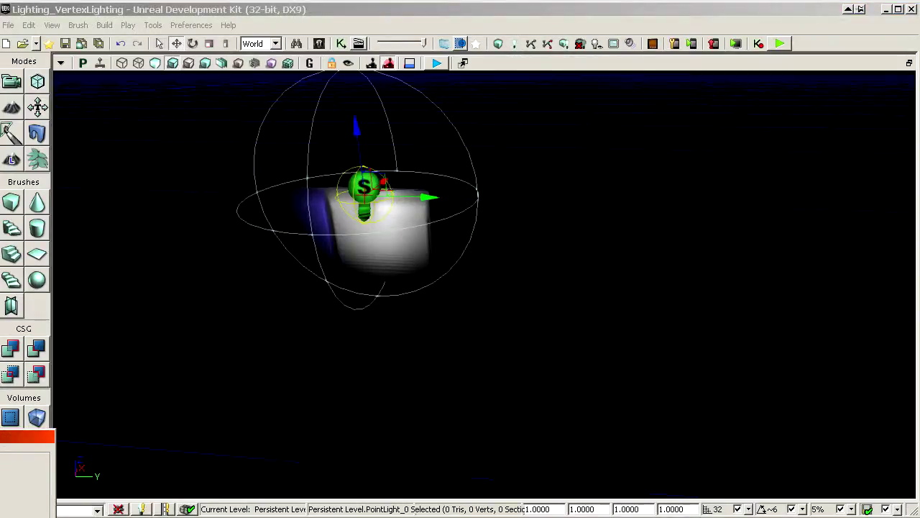
{"action": "left_click_drag", "start_coordinate": [419, 401], "coordinate": [438, 353]}
Step: Inspect the new column's baked vertex lighting in the Lighting Only view mode
{"action": "left_click", "coordinate": [298, 359]}
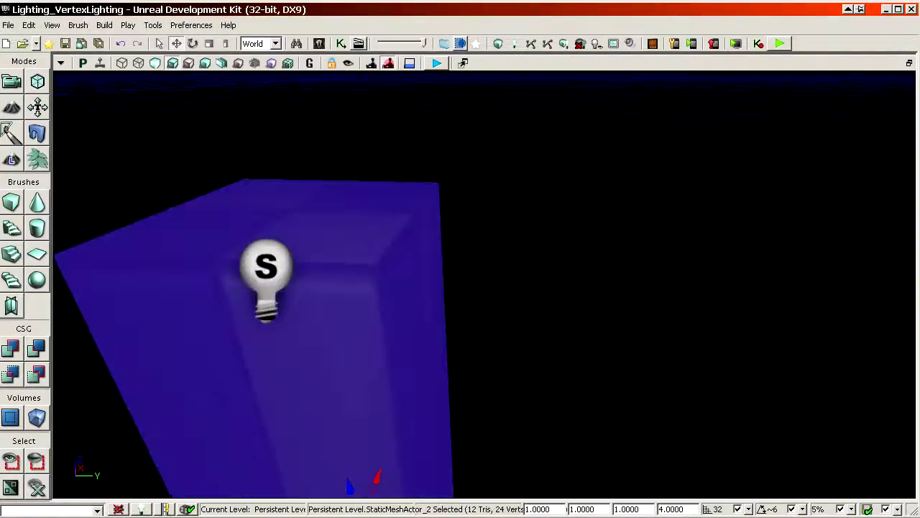
{"action": "left_click_drag", "start_coordinate": [224, 312], "coordinate": [208, 349]}
{"action": "left_click", "coordinate": [224, 311]}
{"action": "left_click", "coordinate": [208, 64]}
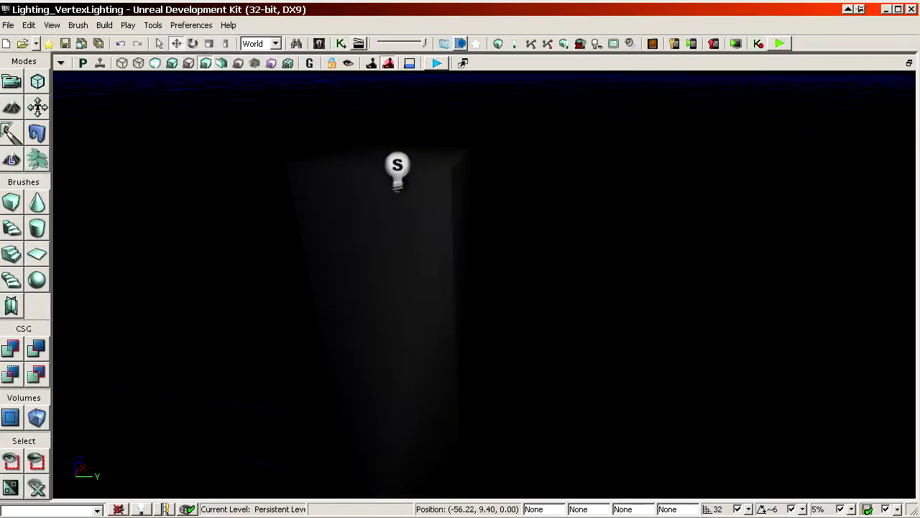
{"action": "mouse_move", "coordinate": [374, 216]}
{"action": "left_mouse_down"}
{"action": "mouse_move", "coordinate": [362, 197]}
{"action": "mouse_move", "coordinate": [405, 151]}
{"action": "mouse_move", "coordinate": [445, 148]}
{"action": "left_mouse_up"}
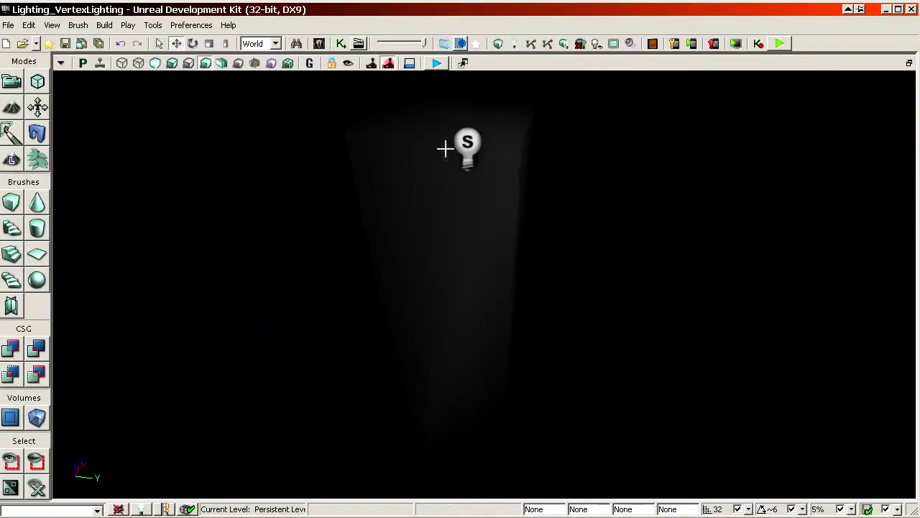
{"action": "left_click", "coordinate": [418, 213]}
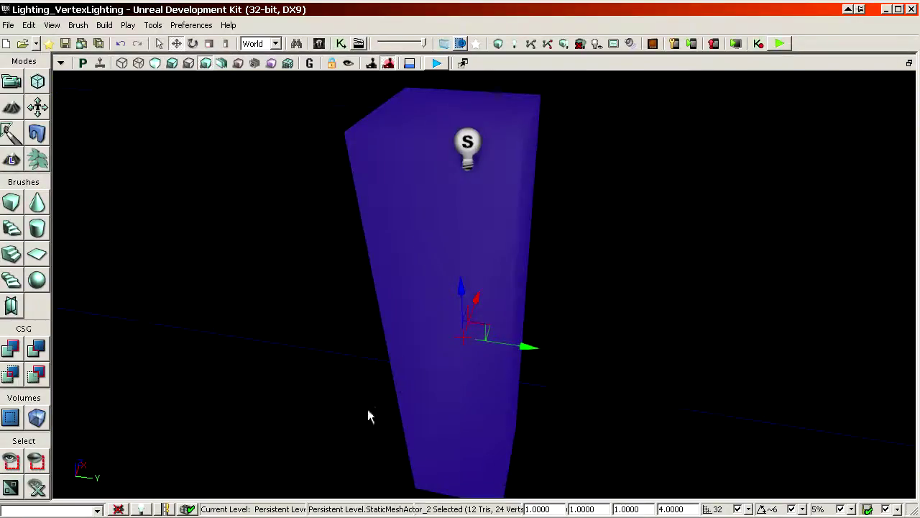
Step: In Notepad, add the line bUseSubDivisions=False below OverriddenLightMapRes=0 in the new column's actor text
{"action": "key", "text": "F4"}
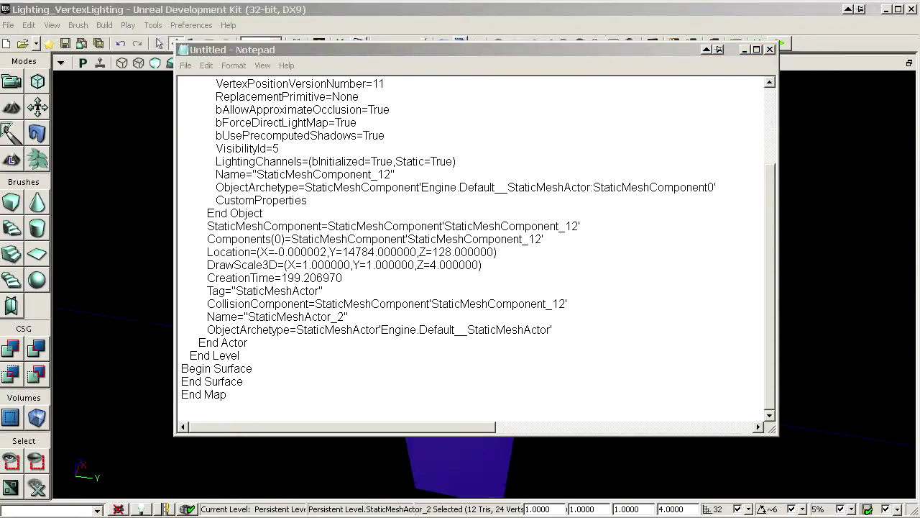
{"action": "left_click", "coordinate": [484, 265]}
{"action": "scroll", "coordinate": [476, 287], "scroll_direction": "up", "scroll_amount": 3}
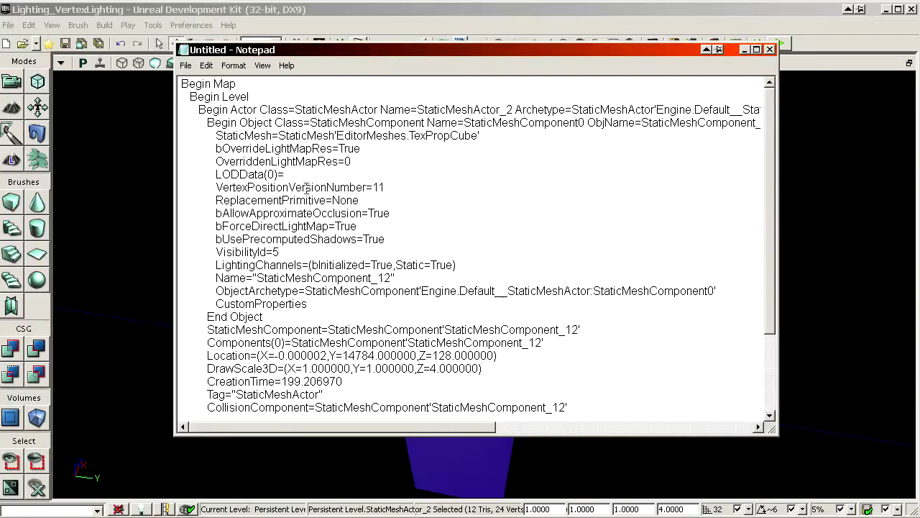
{"action": "key", "text": "Return"}
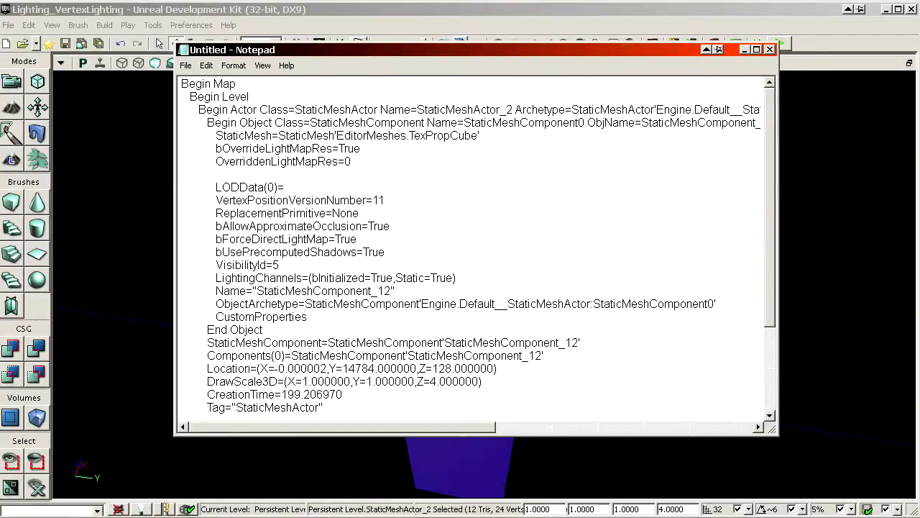
{"action": "left_click_drag", "start_coordinate": [202, 123], "coordinate": [319, 323]}
{"action": "left_click", "coordinate": [266, 167]}
{"action": "type", "text": "bUseSubDivisions=False"}
Step: Copy the edited actor text, delete the new column from the level and paste its edited version back
{"action": "key", "text": "ctrl+a"}
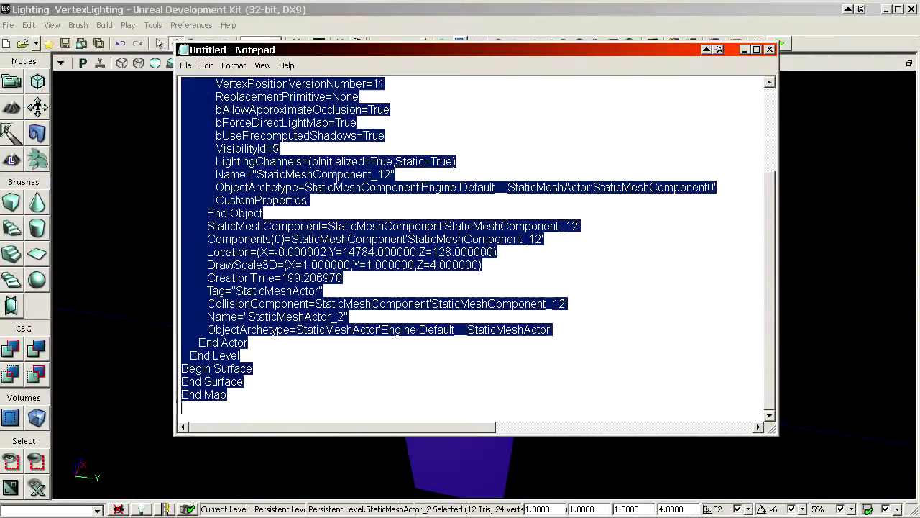
{"action": "left_click", "coordinate": [386, 21]}
{"action": "right_click_drag", "start_coordinate": [286, 229], "coordinate": [307, 226]}
{"action": "key", "text": "Delete"}
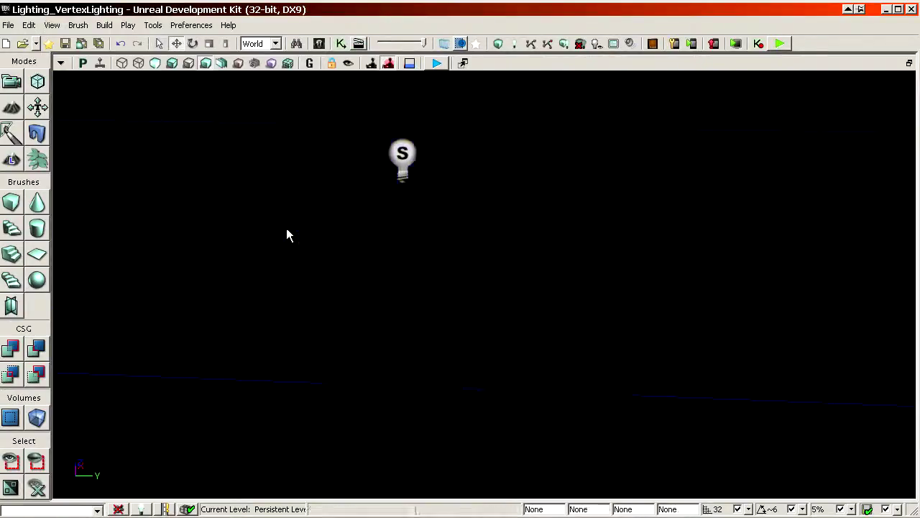
{"action": "key", "text": "ctrl+v"}
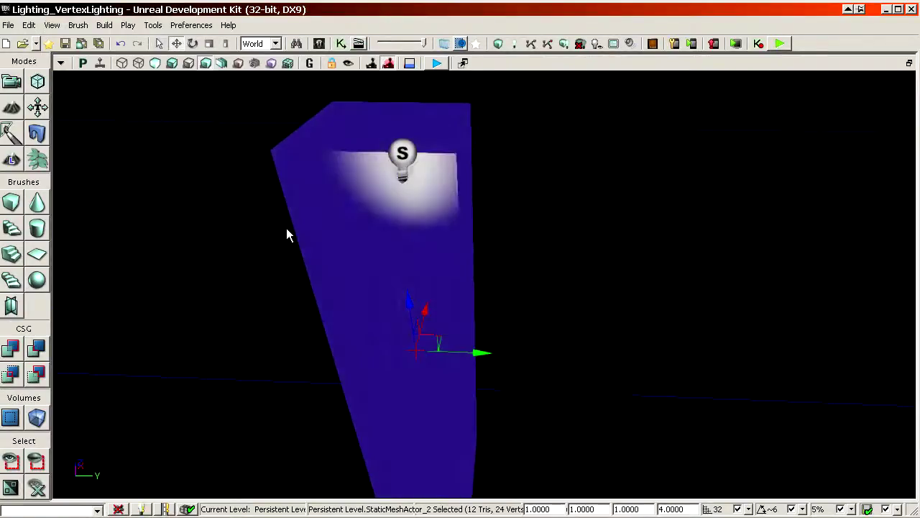
Step: Rebuild the lighting with the edited column in place and clear the selection
{"action": "left_click", "coordinate": [517, 45]}
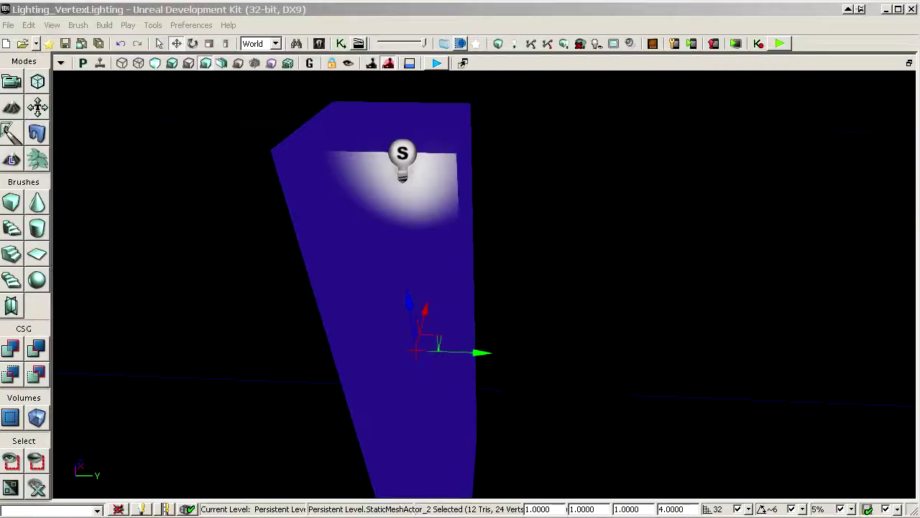
{"action": "left_click", "coordinate": [280, 292]}
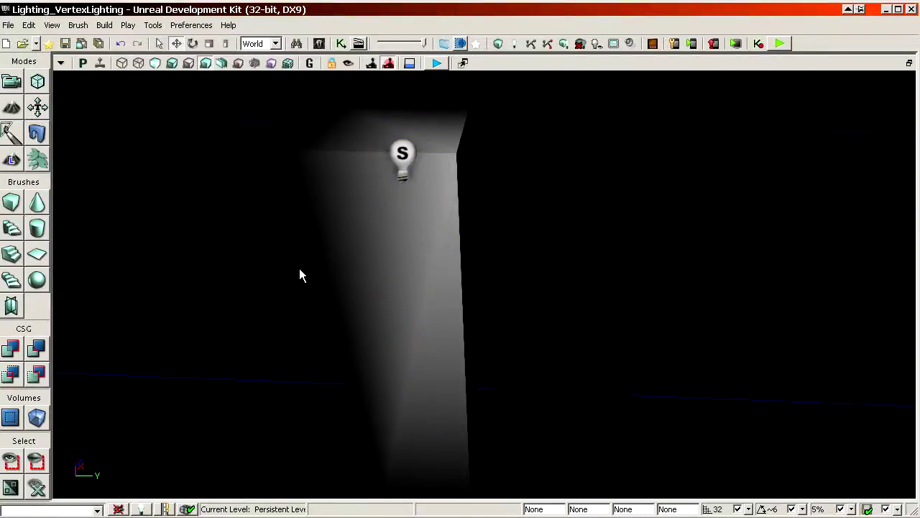
Step: Switch to Notepad, review the bUseSubDivisions=False line in the column's actor text, and return to the level
{"action": "key", "text": "alt+Tab"}
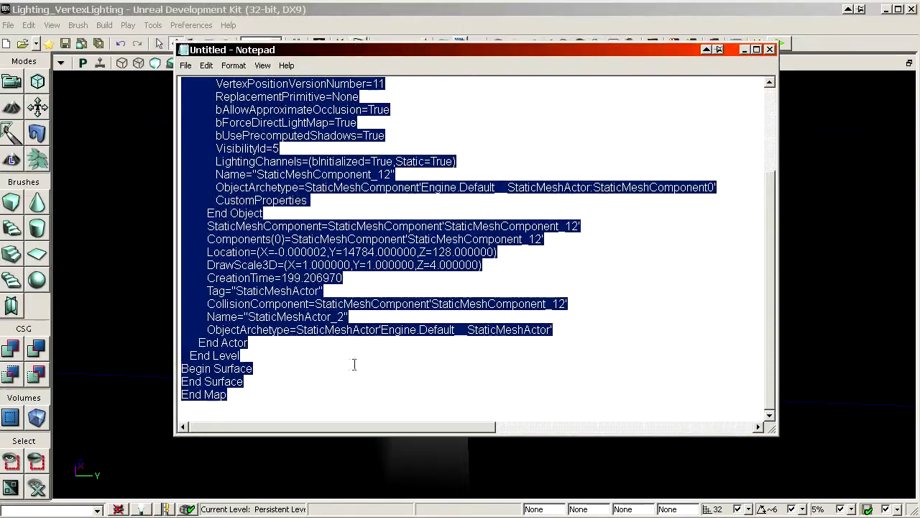
{"action": "left_click", "coordinate": [369, 248]}
{"action": "scroll", "coordinate": [336, 251], "scroll_direction": "up", "scroll_amount": 3}
{"action": "left_click_drag", "start_coordinate": [317, 174], "coordinate": [130, 171]}
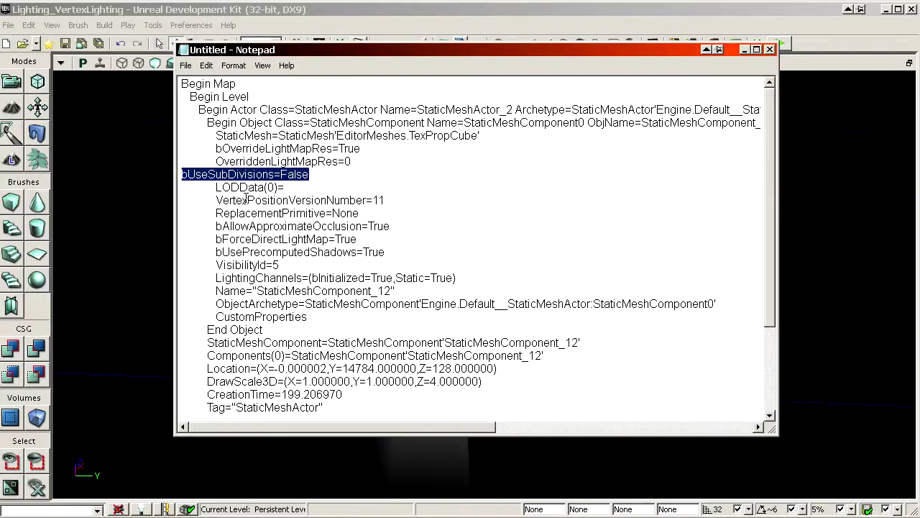
{"action": "left_click_drag", "start_coordinate": [344, 56], "coordinate": [393, 96]}
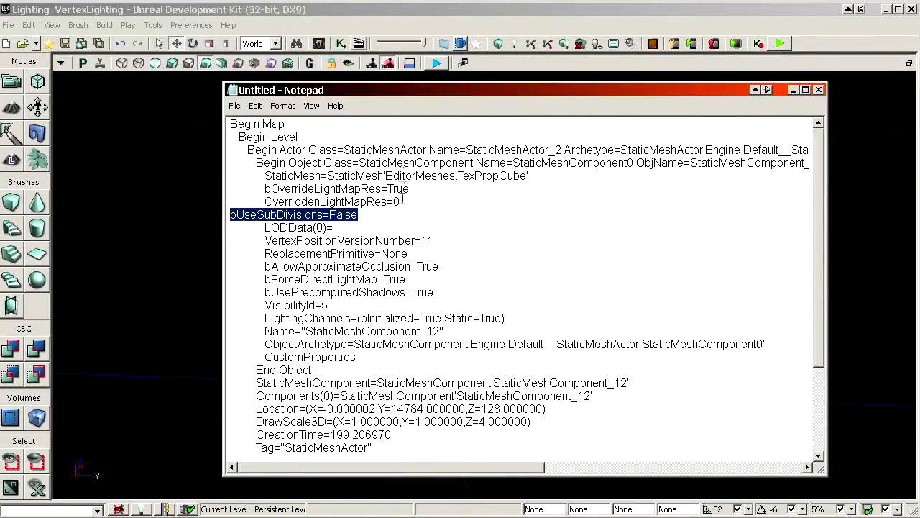
{"action": "left_click_drag", "start_coordinate": [380, 217], "coordinate": [123, 217]}
{"action": "left_click", "coordinate": [432, 14]}
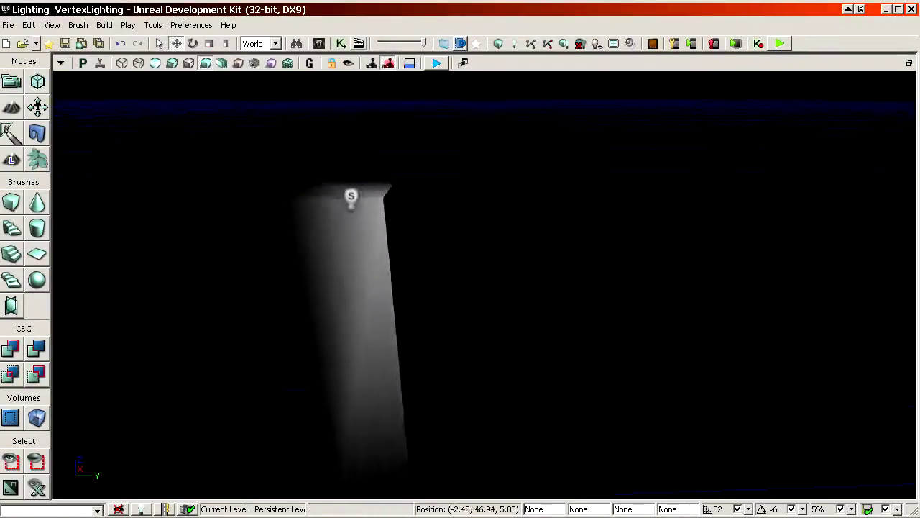
Step: Lower the point light to the middle of the column's front face and rebuild the lighting
{"action": "left_click_drag", "start_coordinate": [469, 332], "coordinate": [466, 284]}
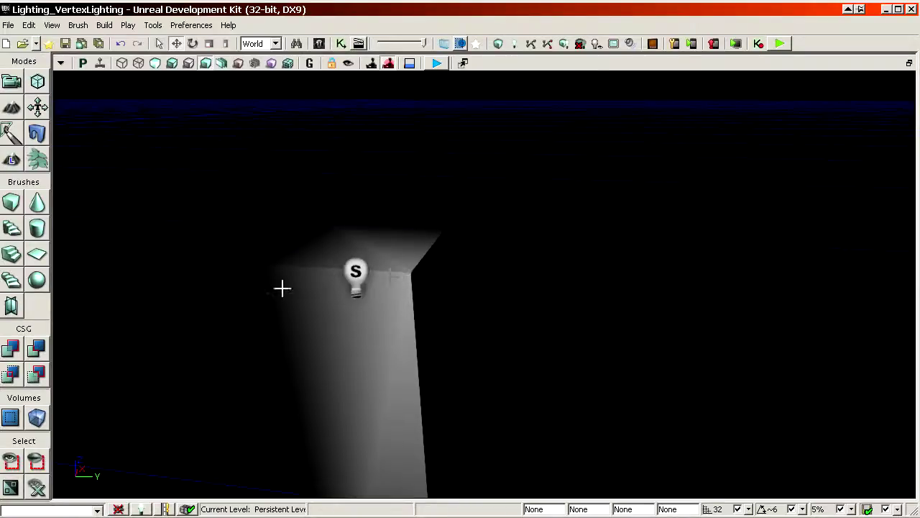
{"action": "left_click", "coordinate": [369, 269]}
{"action": "right_click_drag", "start_coordinate": [369, 269], "coordinate": [338, 244]}
{"action": "left_click_drag", "start_coordinate": [470, 201], "coordinate": [470, 195]}
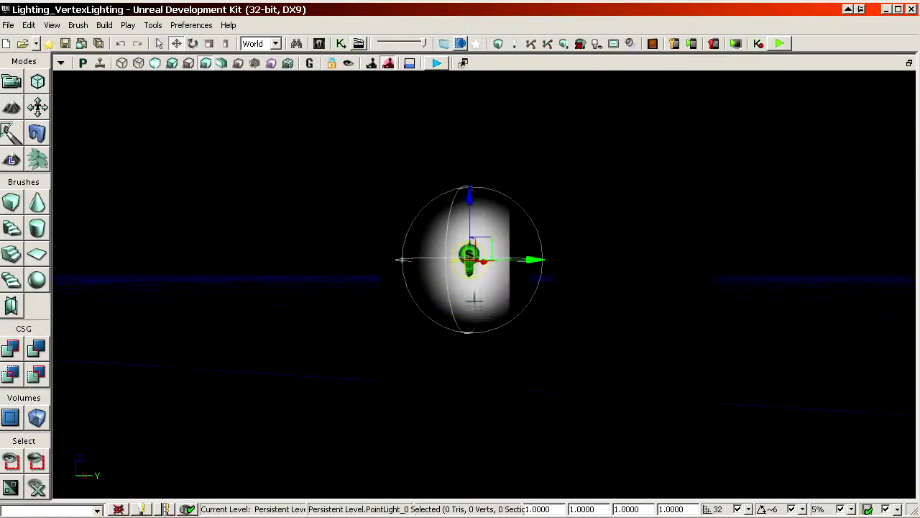
{"action": "middle_click_drag", "start_coordinate": [475, 299], "coordinate": [489, 240]}
{"action": "left_click", "coordinate": [489, 240]}
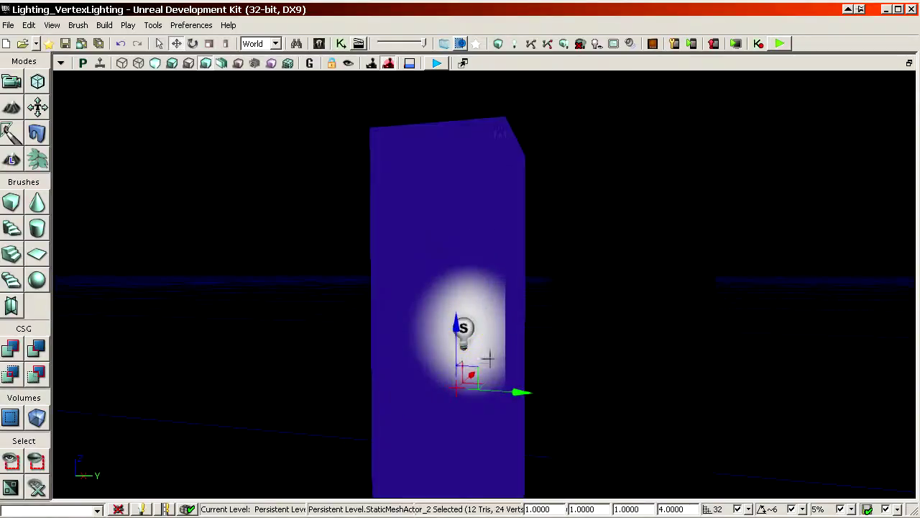
{"action": "left_click", "coordinate": [515, 44]}
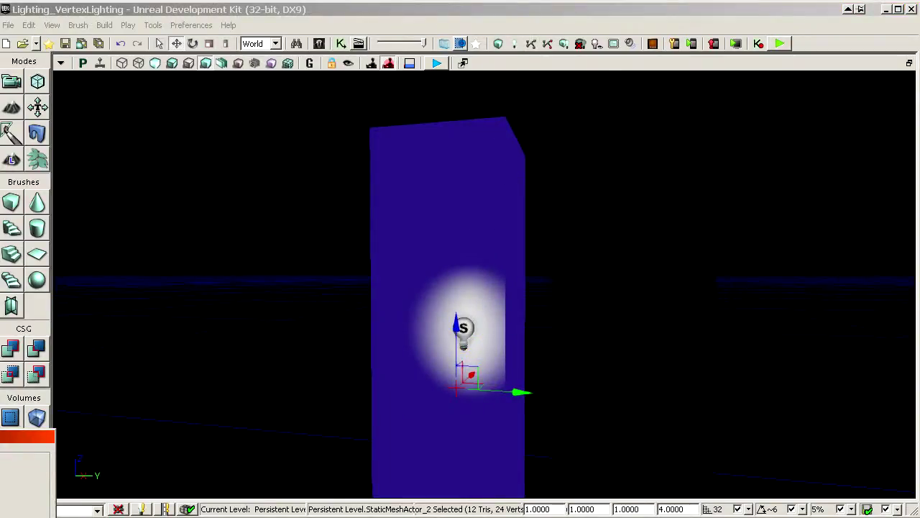
{"action": "key", "text": "Delete"}
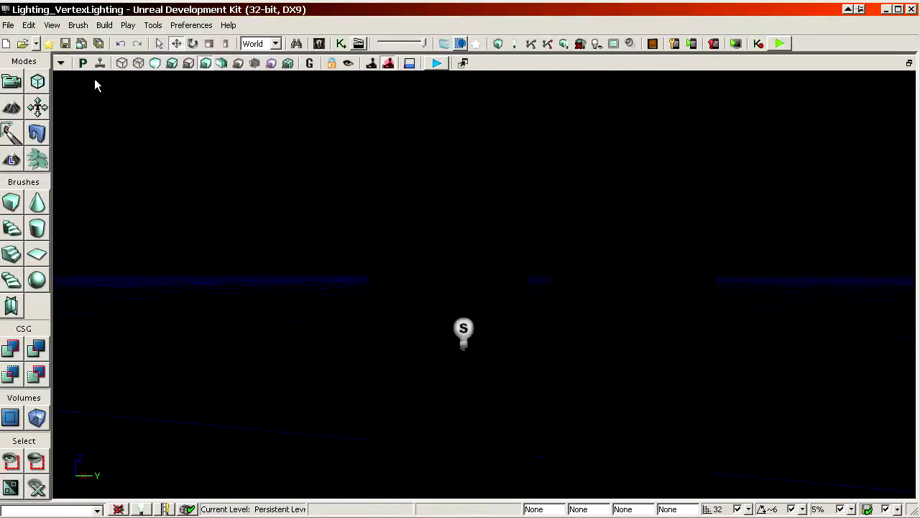
Step: Open the level Lighting_DynamicLighting.udk from the Lighting content folder
{"action": "left_click", "coordinate": [8, 25]}
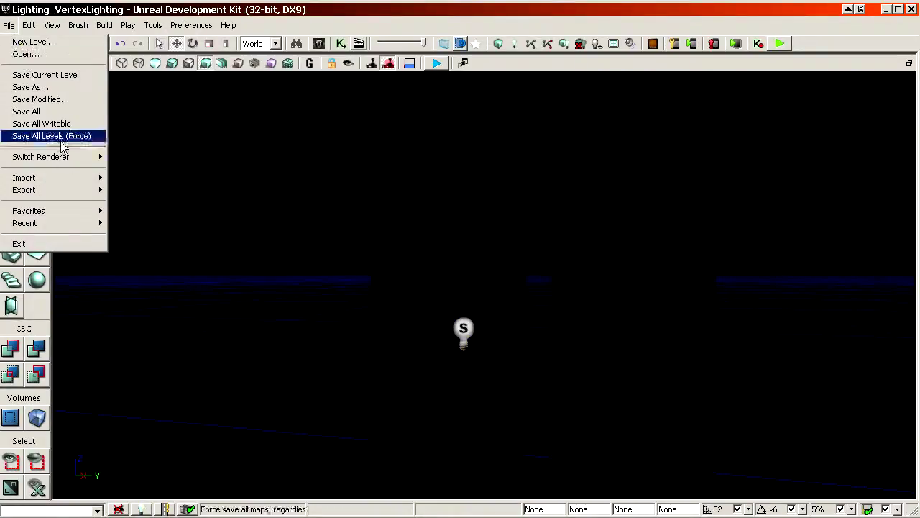
{"action": "mouse_move", "coordinate": [72, 223]}
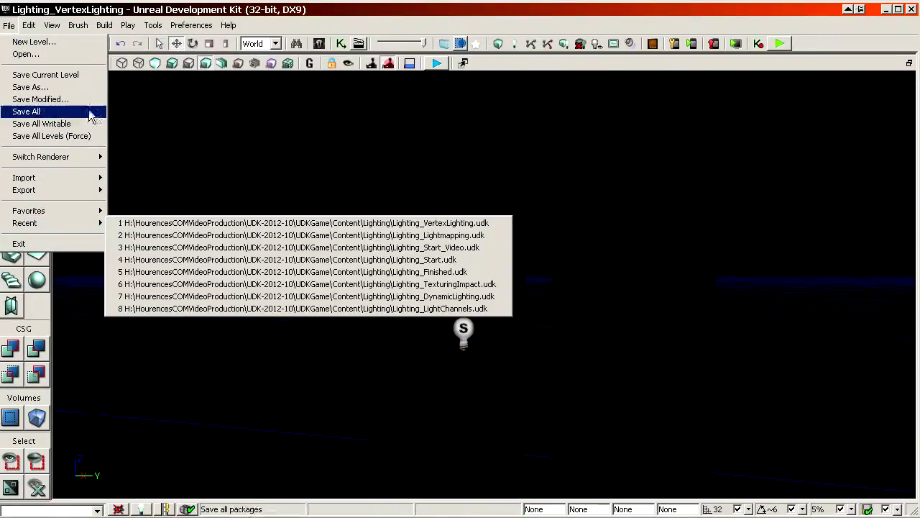
{"action": "left_click", "coordinate": [94, 54]}
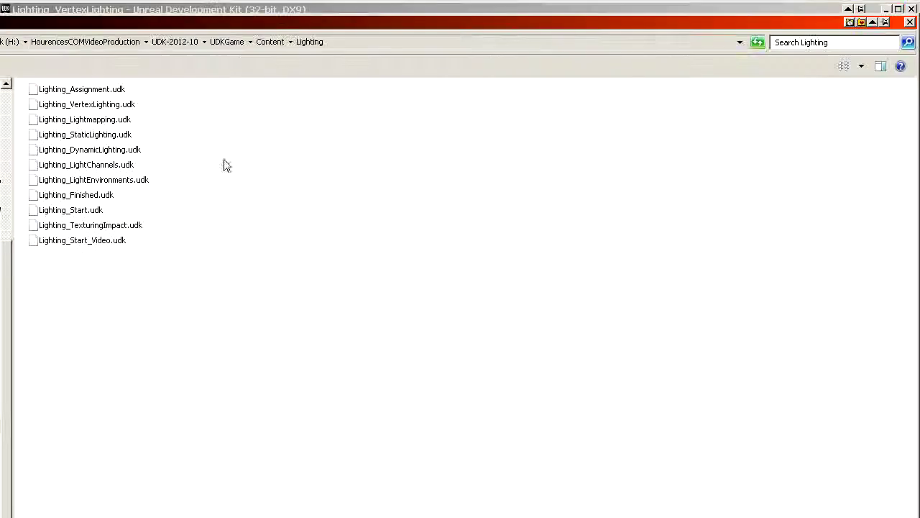
{"action": "left_click", "coordinate": [114, 151]}
{"action": "double_click", "coordinate": [113, 151]}
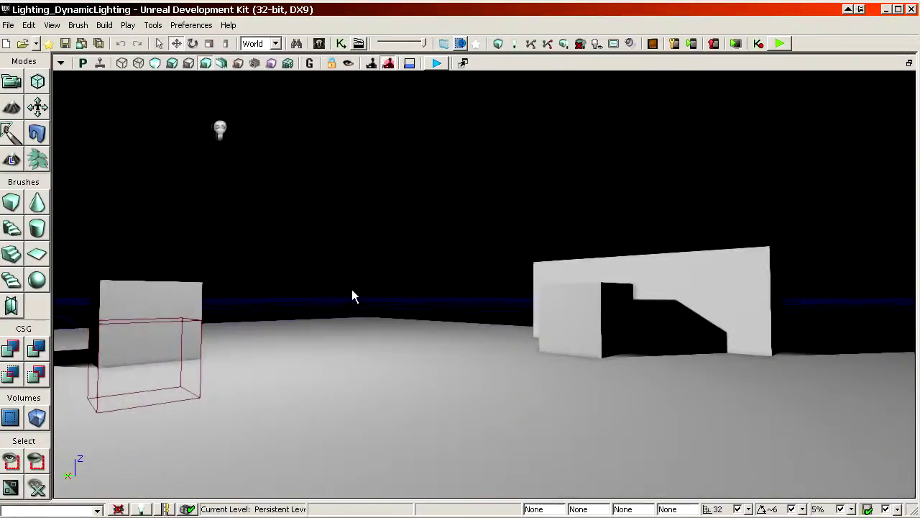
Step: Select the movable point light and examine the dynamic shadows cast by the boxes and the wall
{"action": "right_click_drag", "start_coordinate": [352, 289], "coordinate": [347, 324]}
{"action": "left_click_drag", "start_coordinate": [352, 289], "coordinate": [351, 255]}
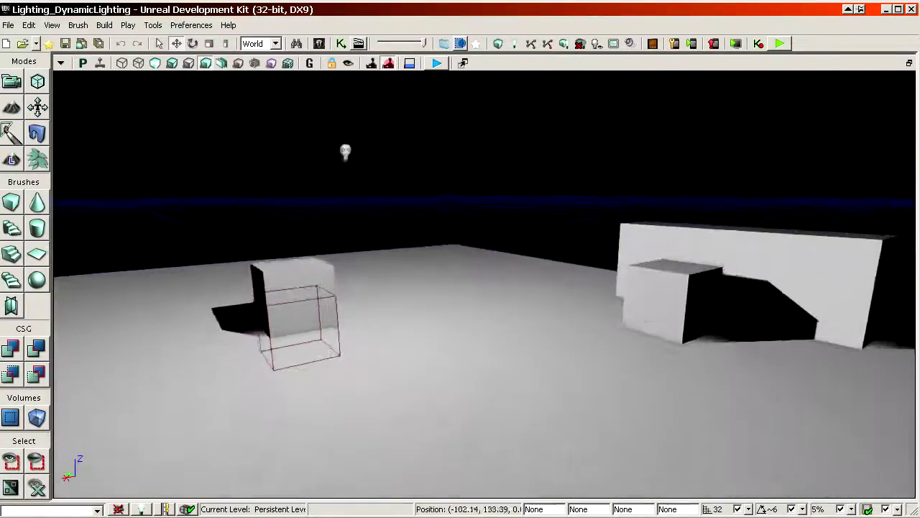
{"action": "left_click", "coordinate": [341, 145]}
{"action": "left_click_drag", "start_coordinate": [342, 144], "coordinate": [316, 90]}
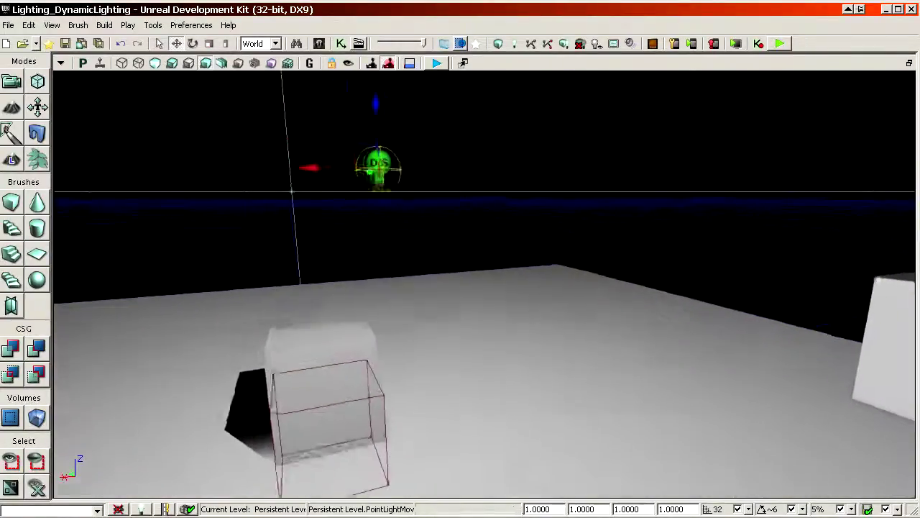
{"action": "left_click_drag", "start_coordinate": [400, 302], "coordinate": [411, 281]}
{"action": "right_click_drag", "start_coordinate": [411, 280], "coordinate": [407, 295]}
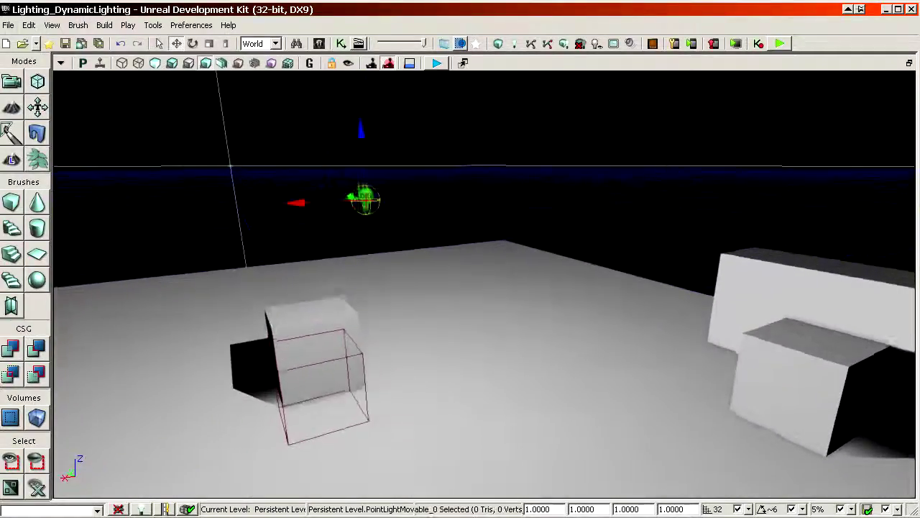
{"action": "mouse_move", "coordinate": [407, 295]}
{"action": "left_mouse_down"}
{"action": "mouse_move", "coordinate": [408, 285]}
{"action": "mouse_move", "coordinate": [431, 306]}
{"action": "mouse_move", "coordinate": [419, 290]}
{"action": "left_mouse_up"}
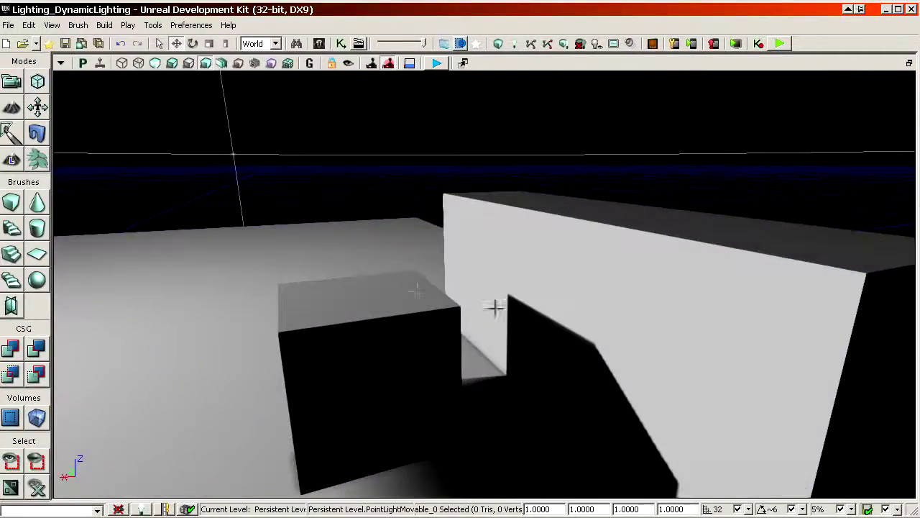
{"action": "left_click_drag", "start_coordinate": [495, 308], "coordinate": [473, 331]}
{"action": "right_click_drag", "start_coordinate": [476, 325], "coordinate": [424, 296]}
{"action": "mouse_move", "coordinate": [477, 327]}
{"action": "left_mouse_down"}
{"action": "mouse_move", "coordinate": [518, 309]}
{"action": "mouse_move", "coordinate": [476, 329]}
{"action": "left_mouse_up"}
{"action": "right_click_drag", "start_coordinate": [463, 341], "coordinate": [443, 322]}
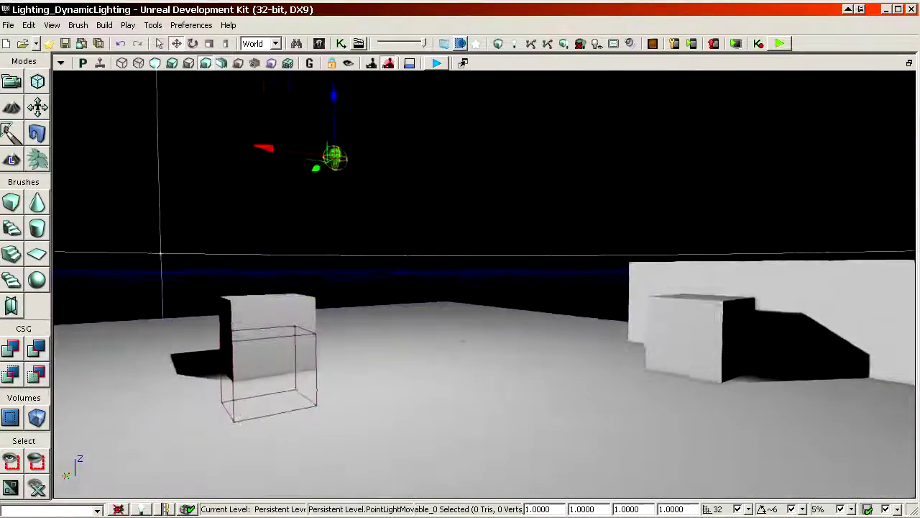
Step: Move the movable point light around above the floor between the two boxes to shift their dynamic shadows, then deselect it
{"action": "left_click_drag", "start_coordinate": [264, 148], "coordinate": [477, 327]}
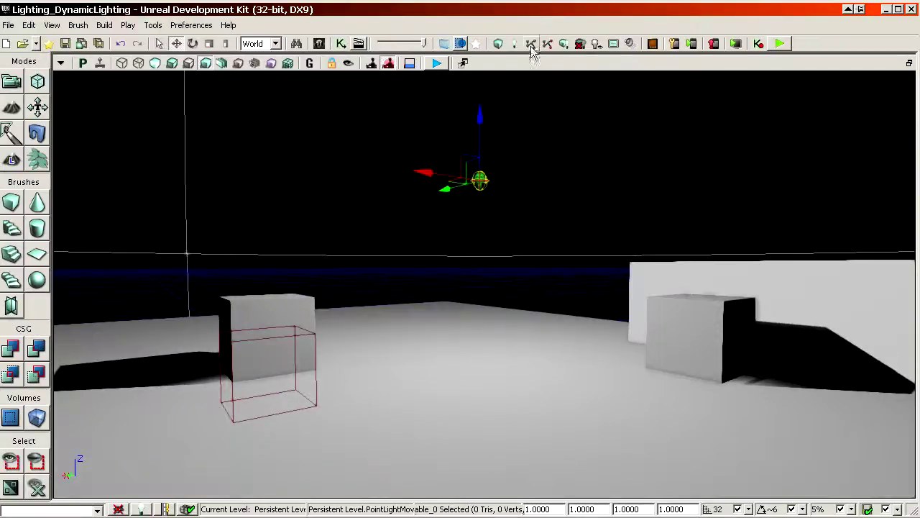
{"action": "left_click_drag", "start_coordinate": [641, 131], "coordinate": [709, 147]}
{"action": "right_click_drag", "start_coordinate": [487, 281], "coordinate": [431, 281], "text": "ctrl+shift"}
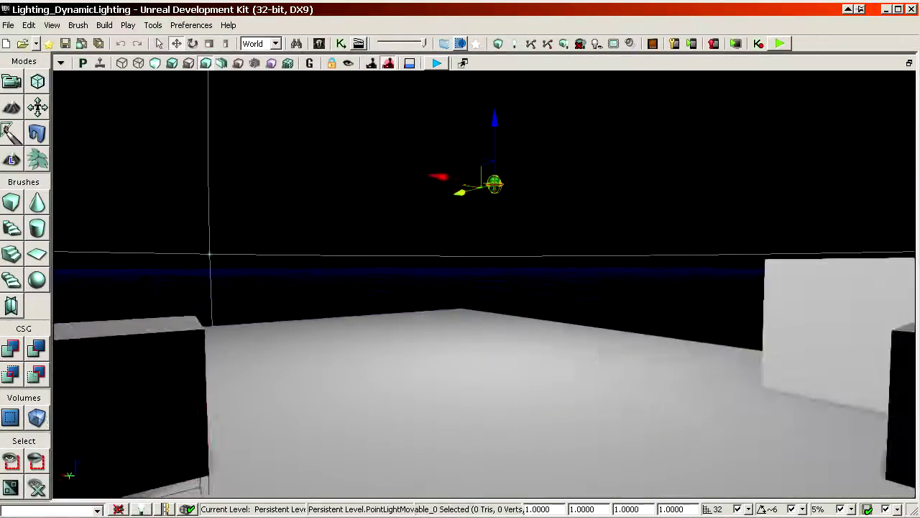
{"action": "left_click_drag", "start_coordinate": [486, 281], "coordinate": [431, 281], "text": "ctrl+shift"}
{"action": "right_click_drag", "start_coordinate": [487, 281], "coordinate": [544, 257], "text": "ctrl+shift"}
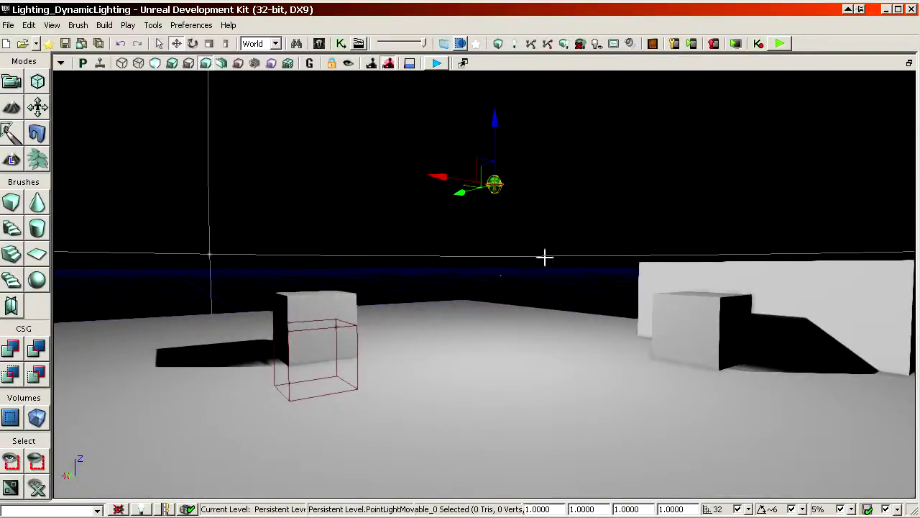
{"action": "left_click_drag", "start_coordinate": [544, 256], "coordinate": [510, 252], "text": "ctrl+shift"}
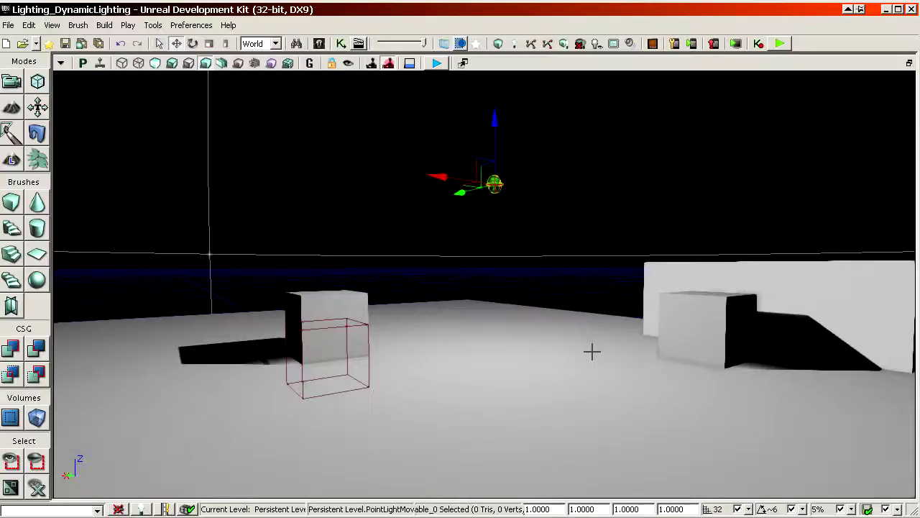
{"action": "left_click", "coordinate": [546, 242]}
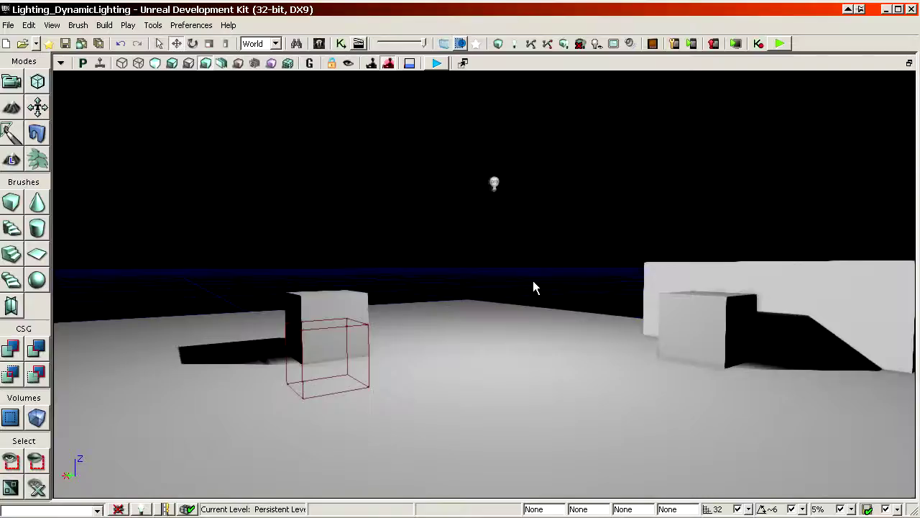
Step: Open the recently used level Lighting_Lightmapping.udk
{"action": "left_click", "coordinate": [9, 26]}
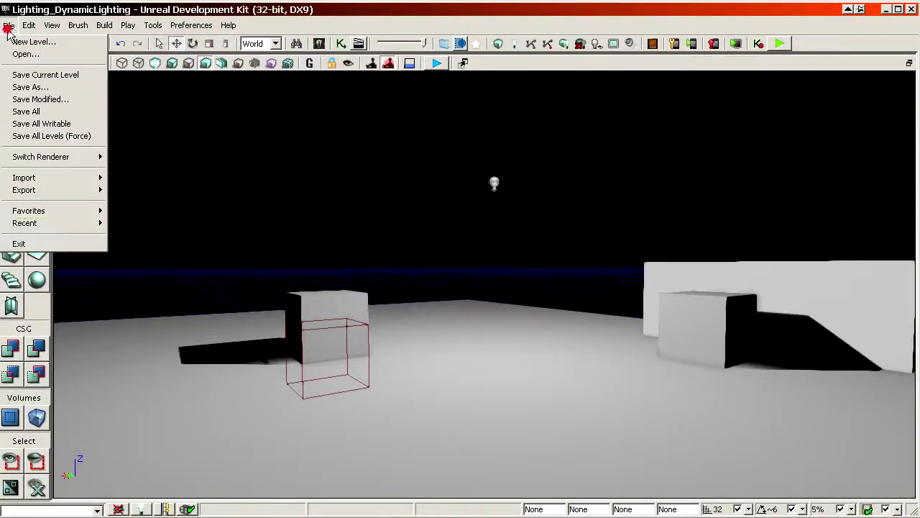
{"action": "mouse_move", "coordinate": [61, 225]}
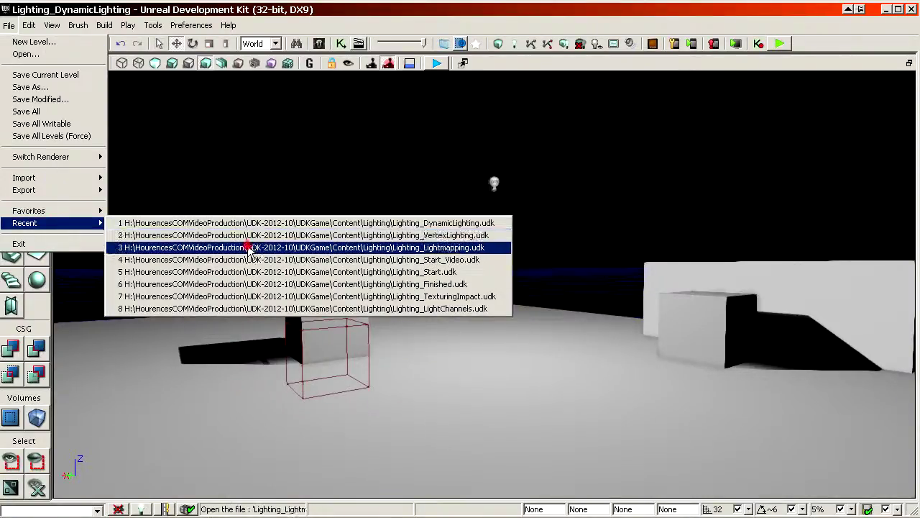
{"action": "left_click", "coordinate": [249, 248]}
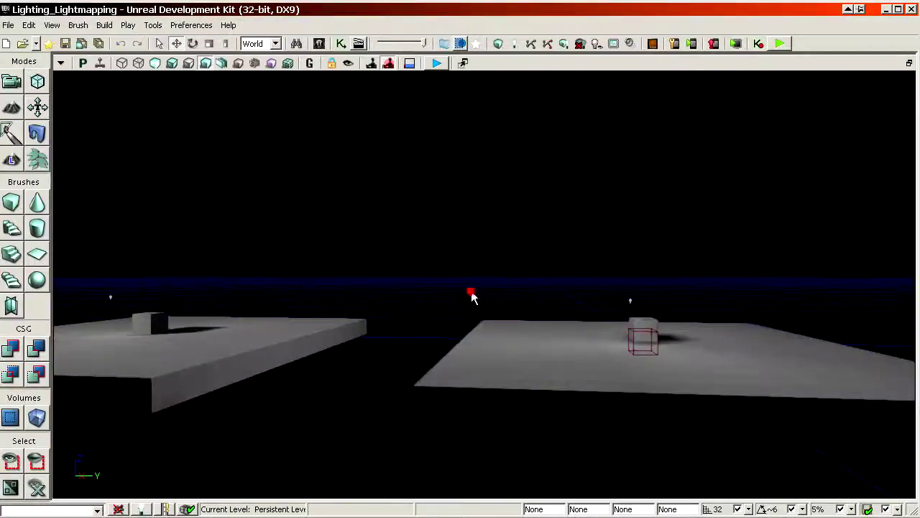
Step: Examine the lightmapped shadows around the two cubes from several angles and compare the sharpness of their edges
{"action": "left_click_drag", "start_coordinate": [472, 295], "coordinate": [410, 237]}
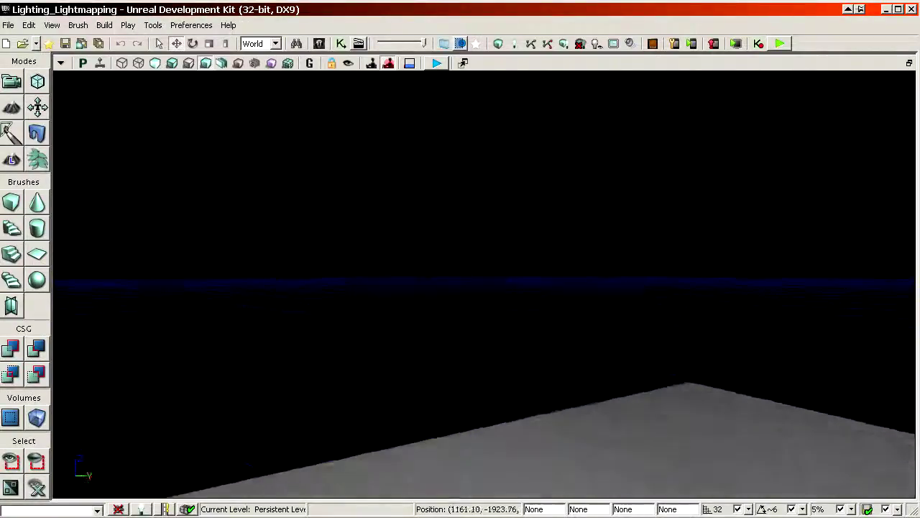
{"action": "right_click_drag", "start_coordinate": [460, 273], "coordinate": [453, 401]}
{"action": "left_click_drag", "start_coordinate": [453, 402], "coordinate": [454, 431]}
{"action": "left_click_drag", "start_coordinate": [455, 287], "coordinate": [459, 352]}
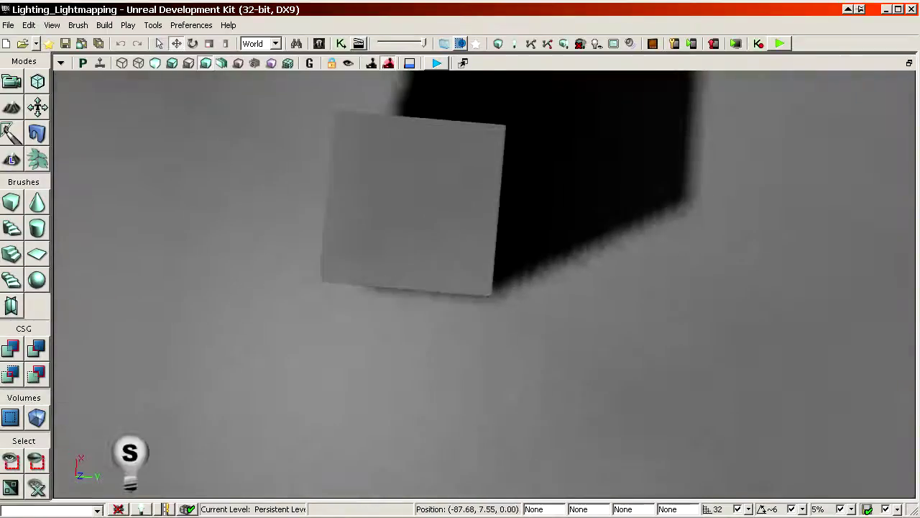
{"action": "right_click_drag", "start_coordinate": [459, 353], "coordinate": [449, 312]}
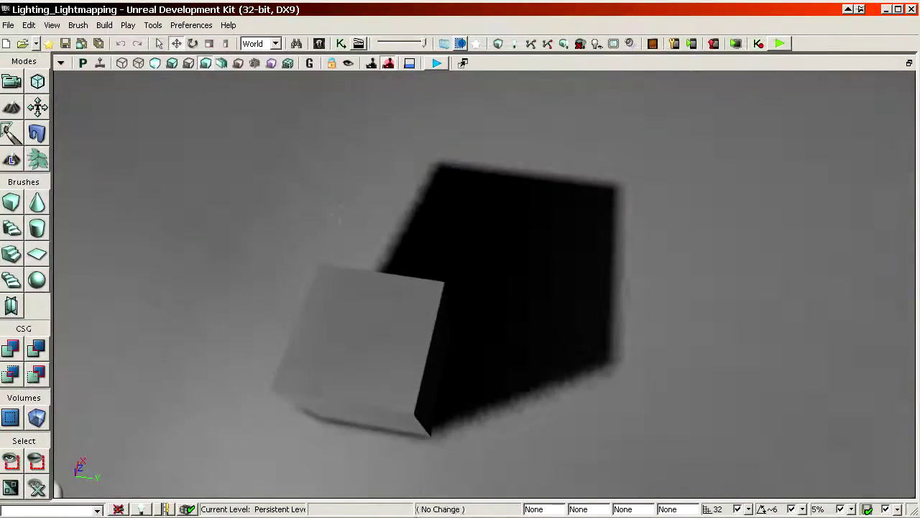
{"action": "mouse_move", "coordinate": [339, 214]}
{"action": "right_mouse_down"}
{"action": "mouse_move", "coordinate": [339, 252]}
{"action": "mouse_move", "coordinate": [343, 194]}
{"action": "mouse_move", "coordinate": [324, 209]}
{"action": "mouse_move", "coordinate": [339, 215]}
{"action": "right_mouse_up"}
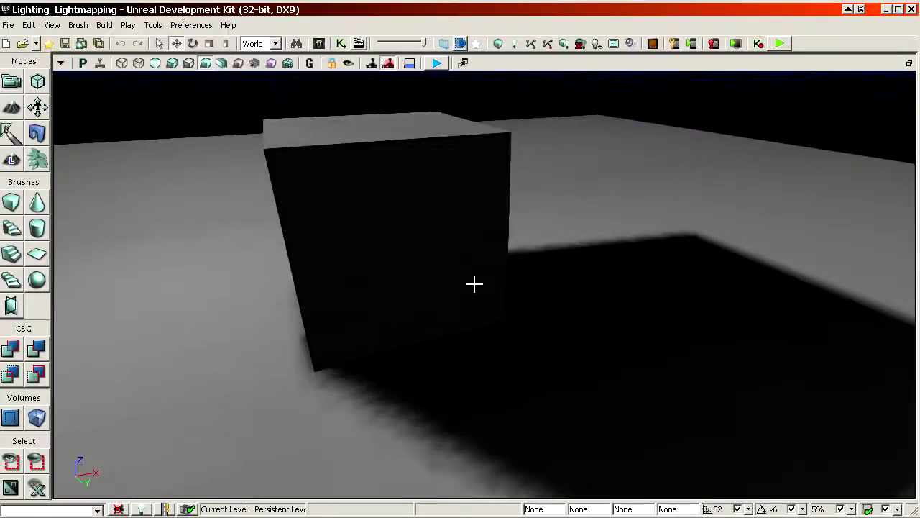
{"action": "mouse_move", "coordinate": [410, 292]}
{"action": "right_mouse_down"}
{"action": "mouse_move", "coordinate": [461, 252]}
{"action": "mouse_move", "coordinate": [413, 305]}
{"action": "mouse_move", "coordinate": [392, 299]}
{"action": "mouse_move", "coordinate": [410, 291]}
{"action": "right_mouse_up"}
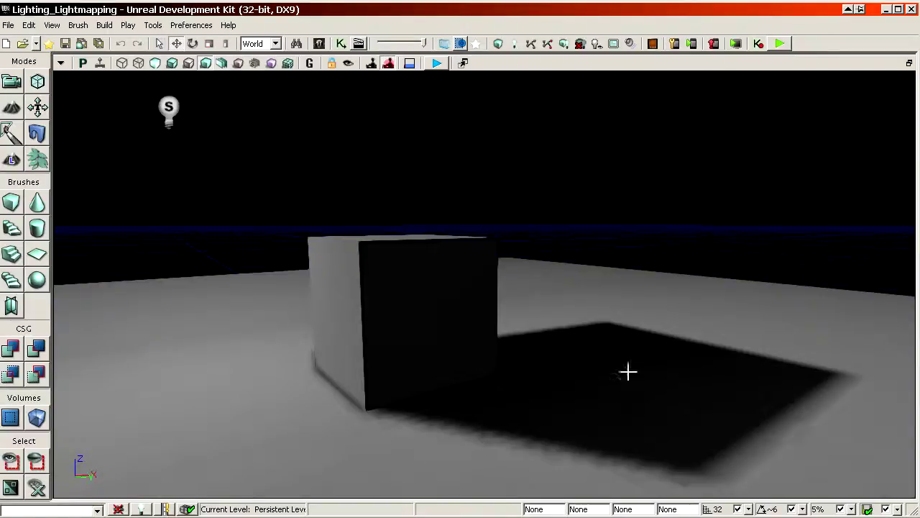
{"action": "left_click_drag", "start_coordinate": [438, 411], "coordinate": [673, 216]}
{"action": "right_click_drag", "start_coordinate": [672, 216], "coordinate": [658, 266]}
{"action": "left_click_drag", "start_coordinate": [423, 375], "coordinate": [422, 396]}
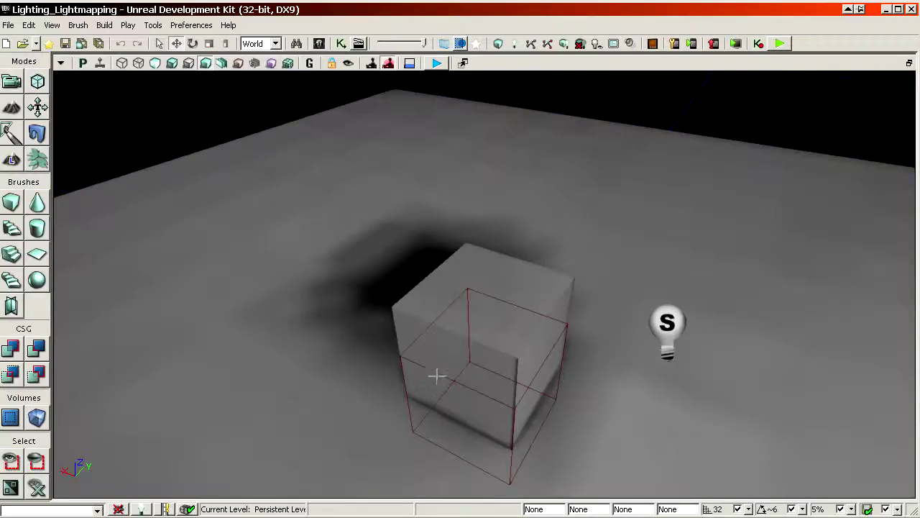
{"action": "right_click_drag", "start_coordinate": [444, 390], "coordinate": [206, 368]}
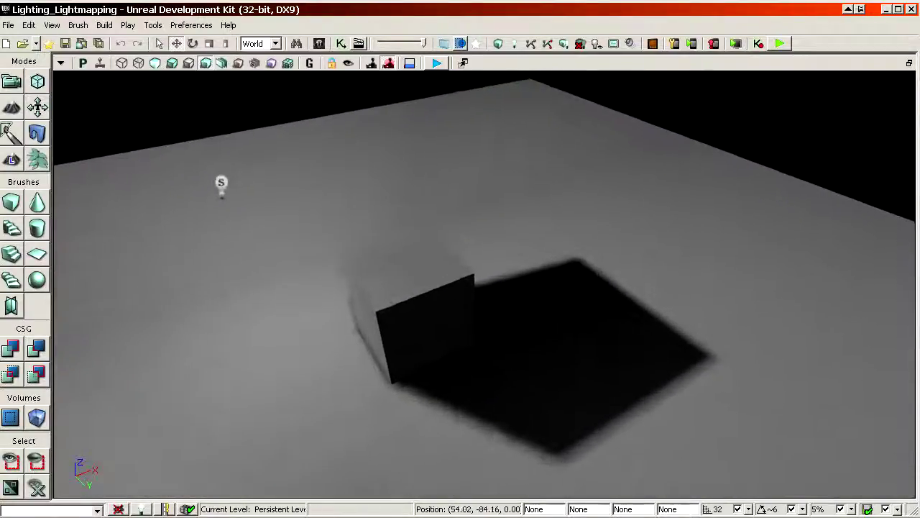
Step: Inspect the cube and its baked shadow on the high-resolution floor, selecting the cube briefly and then clearing the selection
{"action": "right_click_drag", "start_coordinate": [538, 368], "coordinate": [545, 369]}
{"action": "mouse_move", "coordinate": [541, 323]}
{"action": "right_mouse_down"}
{"action": "mouse_move", "coordinate": [525, 319]}
{"action": "mouse_move", "coordinate": [541, 311]}
{"action": "right_mouse_up"}
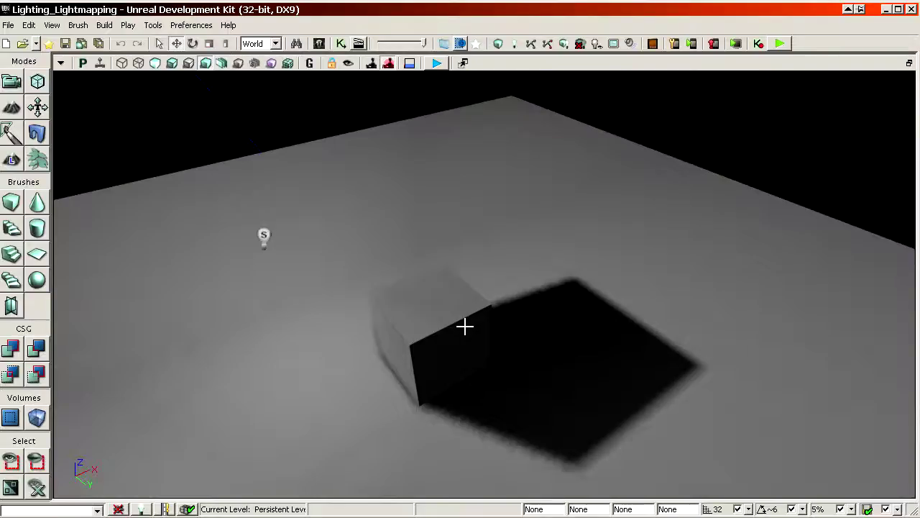
{"action": "right_click_drag", "start_coordinate": [458, 323], "coordinate": [421, 318]}
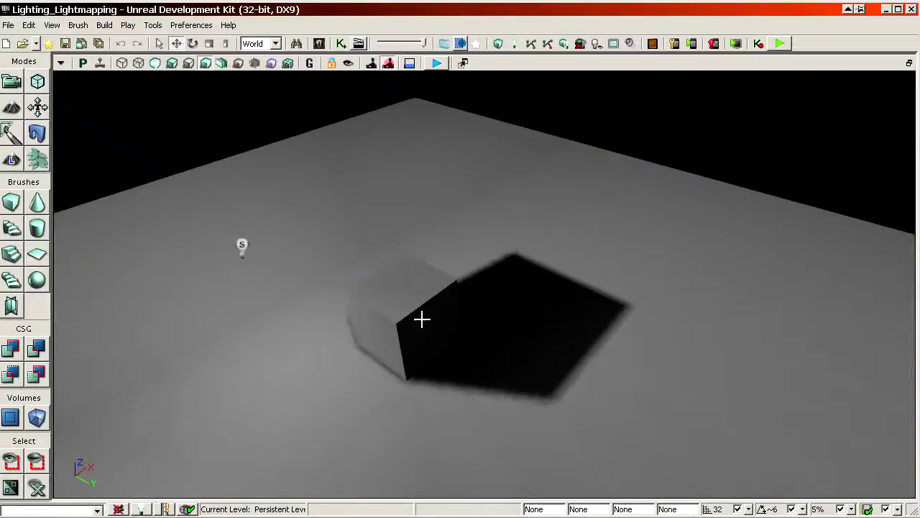
{"action": "left_click", "coordinate": [421, 319]}
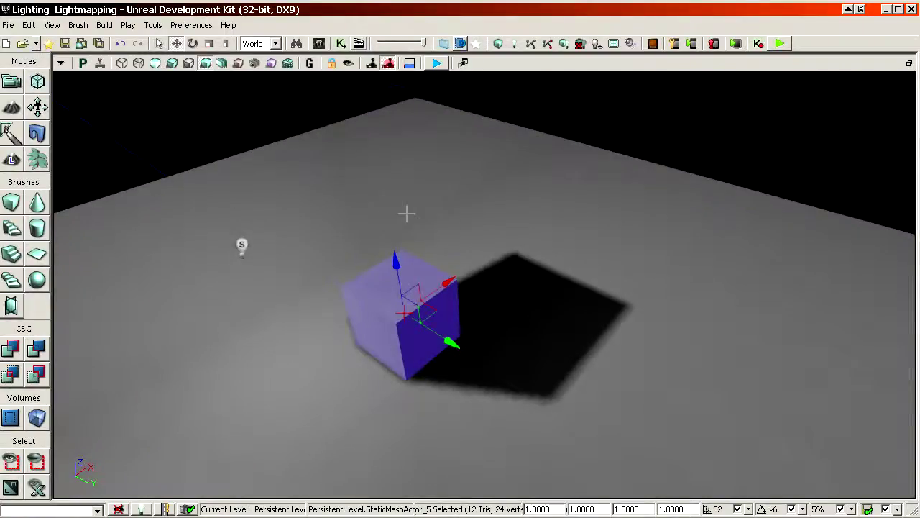
{"action": "left_click", "coordinate": [539, 154]}
{"action": "left_click", "coordinate": [587, 102]}
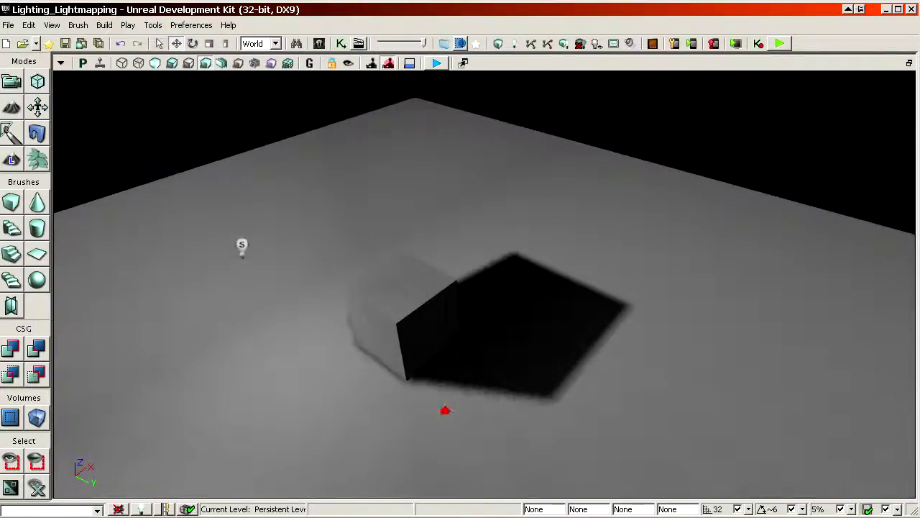
{"action": "left_click_drag", "start_coordinate": [451, 380], "coordinate": [467, 403]}
{"action": "right_click_drag", "start_coordinate": [468, 402], "coordinate": [799, 294]}
Step: Bring up the Content Browser and show the assets of the Lighting_Lightmapping package under UDKGame content
{"action": "left_click_drag", "start_coordinate": [919, 98], "coordinate": [248, 31]}
{"action": "left_click", "coordinate": [215, 349]}
{"action": "scroll", "coordinate": [216, 338], "scroll_direction": "down", "scroll_amount": 10}
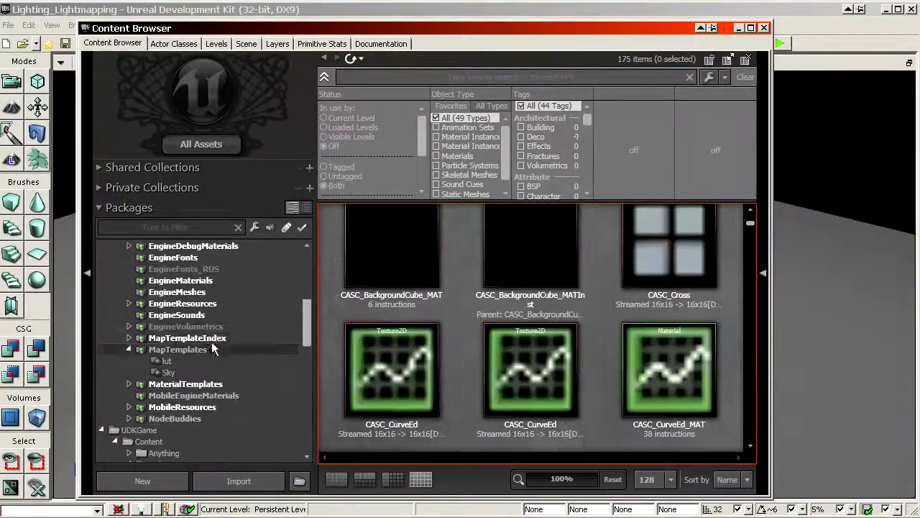
{"action": "left_click", "coordinate": [244, 405]}
{"action": "left_click", "coordinate": [244, 396]}
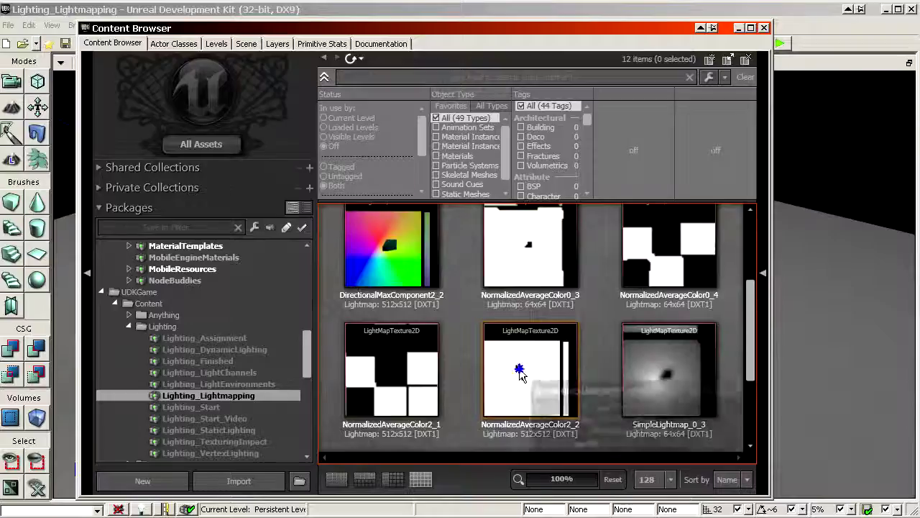
Step: Browse the 64x64 and 512x512 lightmap textures in the package, then move the Content Browser aside to uncover the viewport
{"action": "scroll", "coordinate": [647, 324], "scroll_direction": "down", "scroll_amount": 3}
{"action": "scroll", "coordinate": [690, 323], "scroll_direction": "up", "scroll_amount": 3}
{"action": "scroll", "coordinate": [728, 339], "scroll_direction": "up", "scroll_amount": 3}
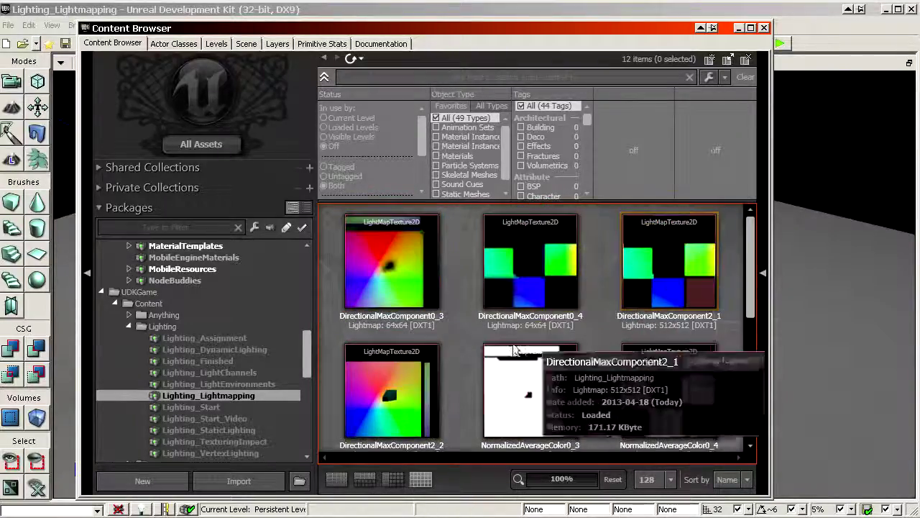
{"action": "scroll", "coordinate": [424, 370], "scroll_direction": "down", "scroll_amount": 4}
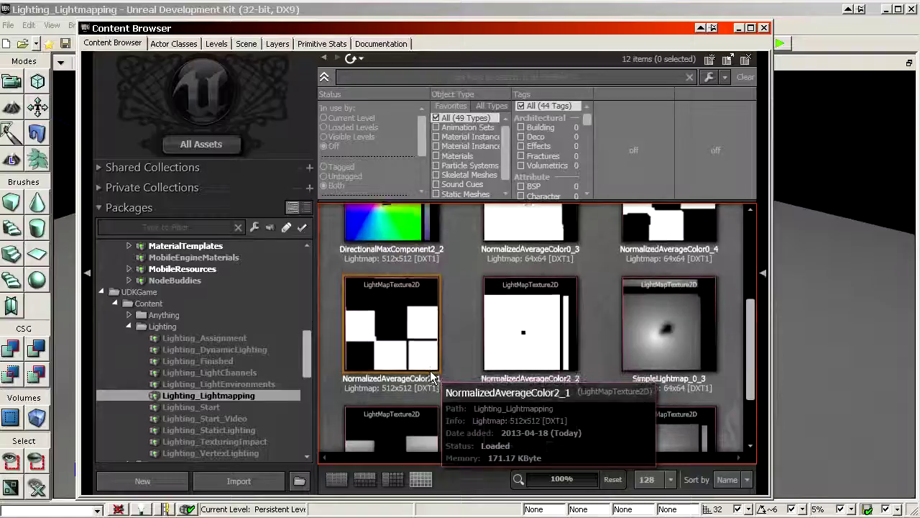
{"action": "scroll", "coordinate": [494, 401], "scroll_direction": "down", "scroll_amount": 3}
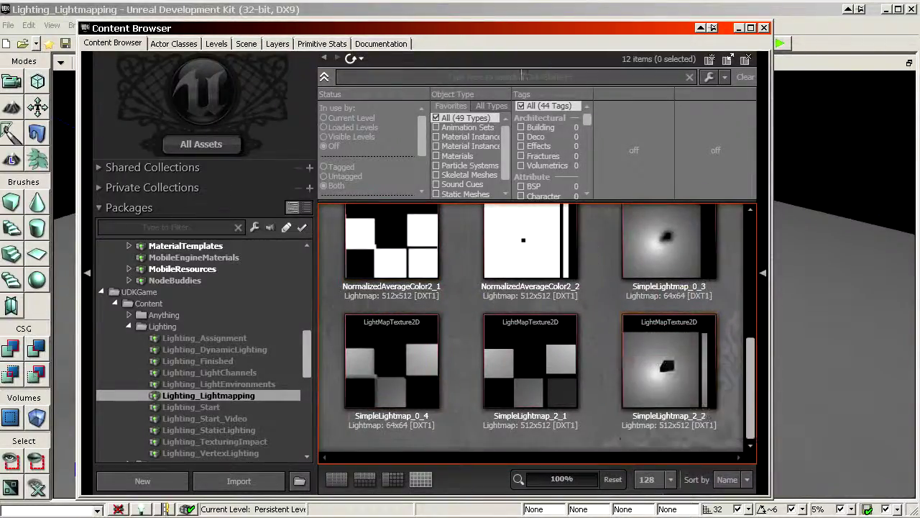
{"action": "mouse_move", "coordinate": [512, 28]}
{"action": "left_mouse_down"}
{"action": "mouse_move", "coordinate": [551, 96]}
{"action": "mouse_move", "coordinate": [470, 20]}
{"action": "mouse_move", "coordinate": [506, 26]}
{"action": "left_mouse_up"}
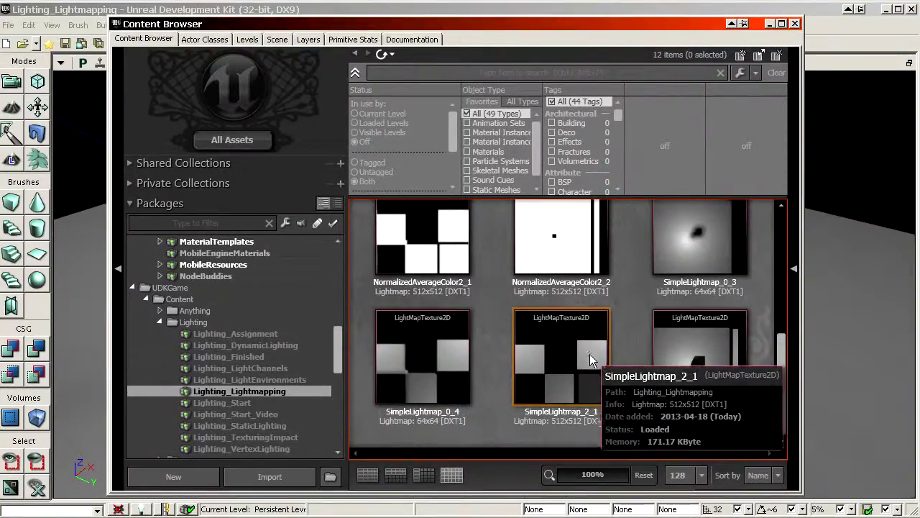
{"action": "left_click_drag", "start_coordinate": [919, 72], "coordinate": [919, 59]}
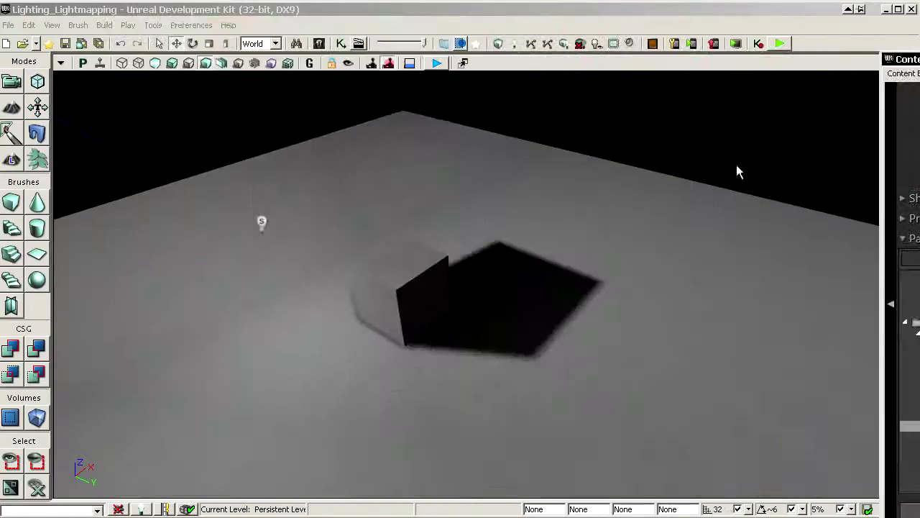
Step: Examine the edges of the cube's baked shadow on the high-resolution floor close up
{"action": "left_click_drag", "start_coordinate": [481, 331], "coordinate": [502, 279]}
{"action": "right_click_drag", "start_coordinate": [502, 279], "coordinate": [502, 324]}
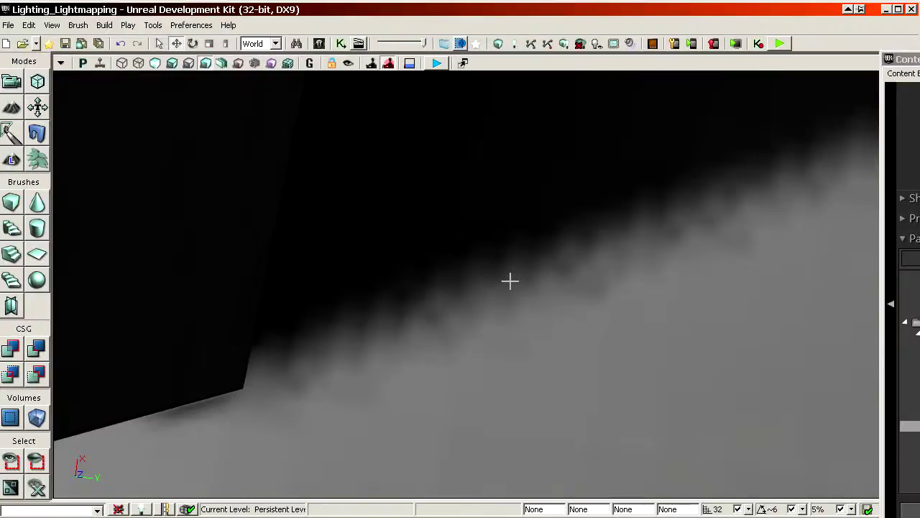
{"action": "left_click_drag", "start_coordinate": [510, 280], "coordinate": [316, 334]}
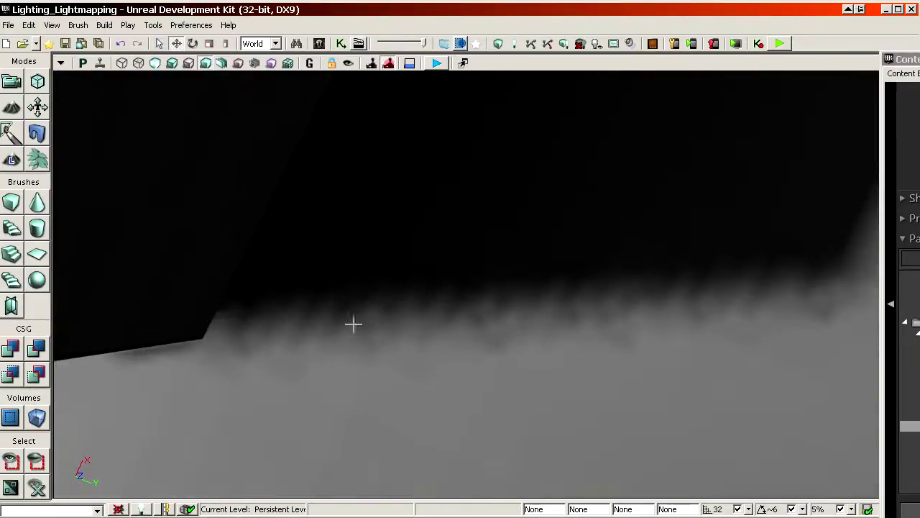
{"action": "left_click_drag", "start_coordinate": [571, 298], "coordinate": [382, 372]}
{"action": "left_click_drag", "start_coordinate": [468, 389], "coordinate": [496, 328]}
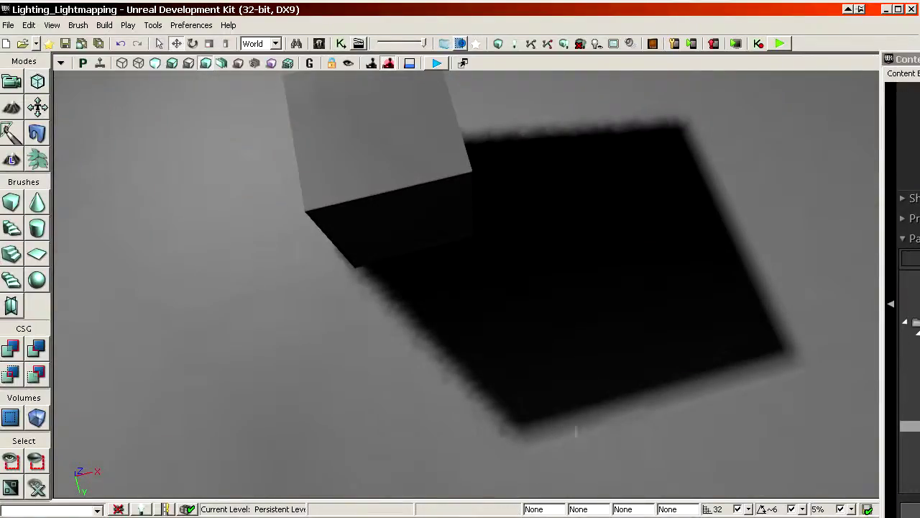
Step: Examine the light gradation across the high-resolution floor's surface around the cube for visible lightmap pixels
{"action": "right_click_drag", "start_coordinate": [543, 363], "coordinate": [672, 446]}
{"action": "right_click_drag", "start_coordinate": [544, 288], "coordinate": [544, 241]}
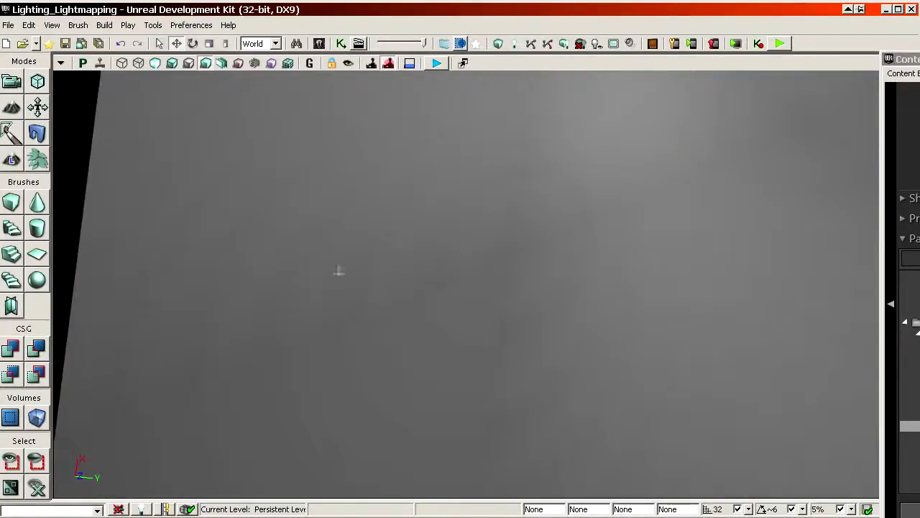
{"action": "right_click_drag", "start_coordinate": [327, 236], "coordinate": [287, 288]}
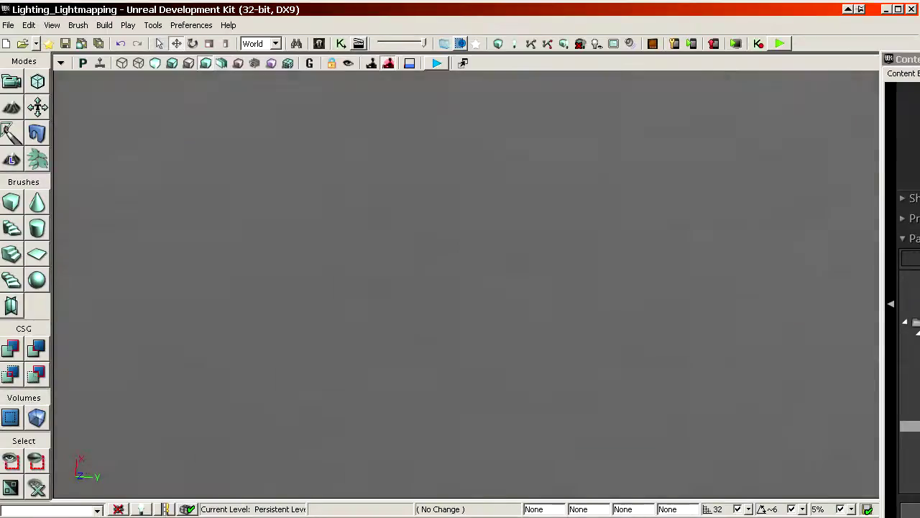
{"action": "right_click_drag", "start_coordinate": [489, 201], "coordinate": [495, 178]}
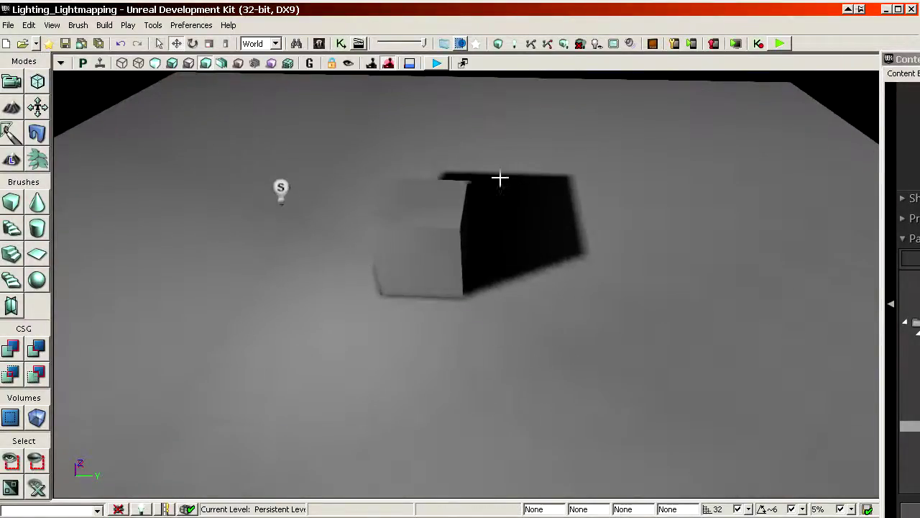
{"action": "right_click_drag", "start_coordinate": [520, 220], "coordinate": [521, 281]}
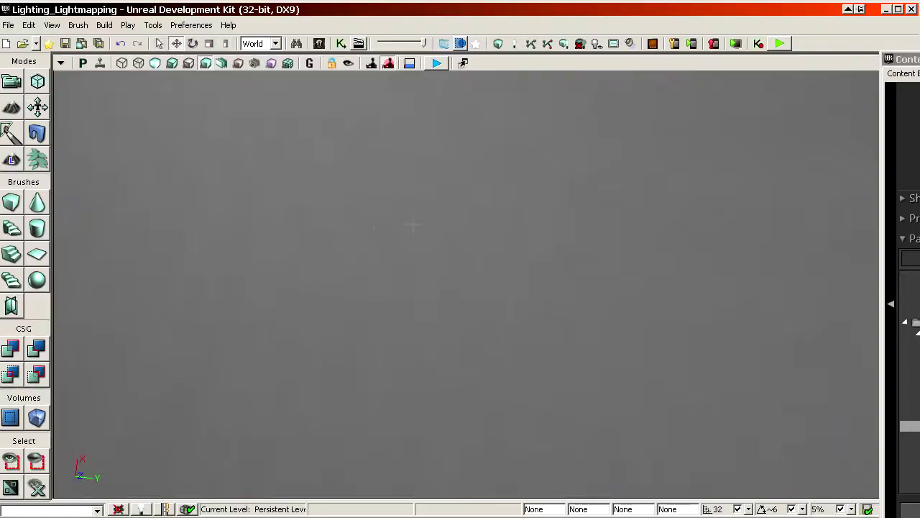
{"action": "right_click_drag", "start_coordinate": [532, 274], "coordinate": [629, 229]}
Step: Go to the low-resolution floor and examine its cube's blurred baked shadow from above and from the side
{"action": "right_click_drag", "start_coordinate": [815, 199], "coordinate": [389, 188]}
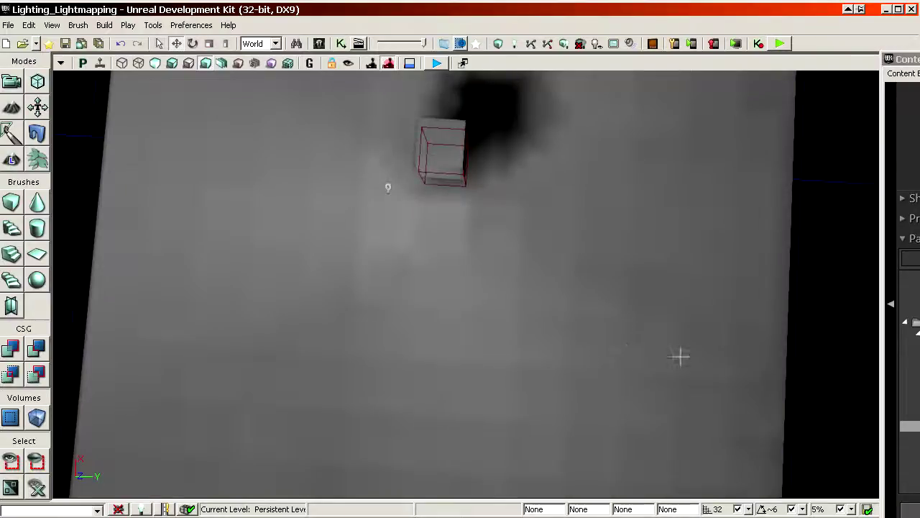
{"action": "mouse_move", "coordinate": [729, 353]}
{"action": "left_mouse_down"}
{"action": "mouse_move", "coordinate": [727, 309]}
{"action": "mouse_move", "coordinate": [741, 353]}
{"action": "mouse_move", "coordinate": [730, 353]}
{"action": "left_mouse_up"}
{"action": "left_click_drag", "start_coordinate": [394, 210], "coordinate": [321, 225]}
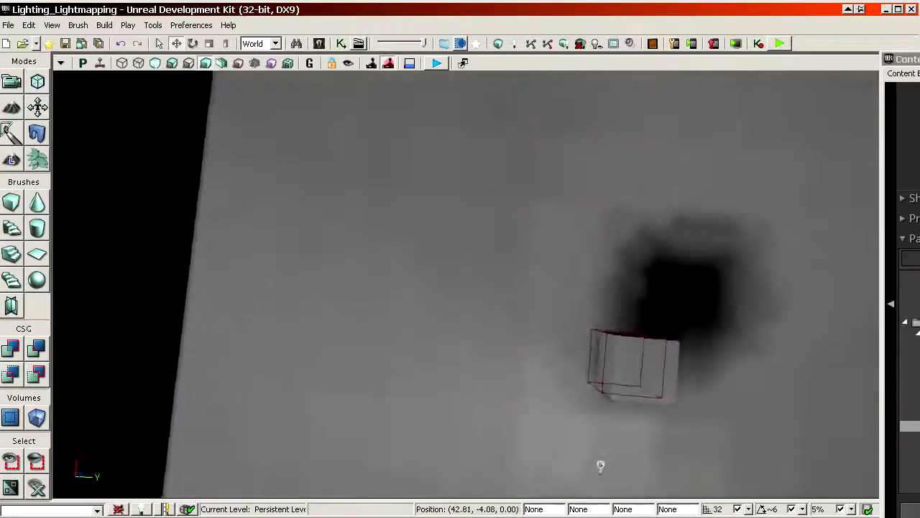
{"action": "right_click_drag", "start_coordinate": [321, 225], "coordinate": [312, 161]}
{"action": "right_click_drag", "start_coordinate": [403, 200], "coordinate": [367, 180]}
{"action": "left_click_drag", "start_coordinate": [367, 180], "coordinate": [374, 216]}
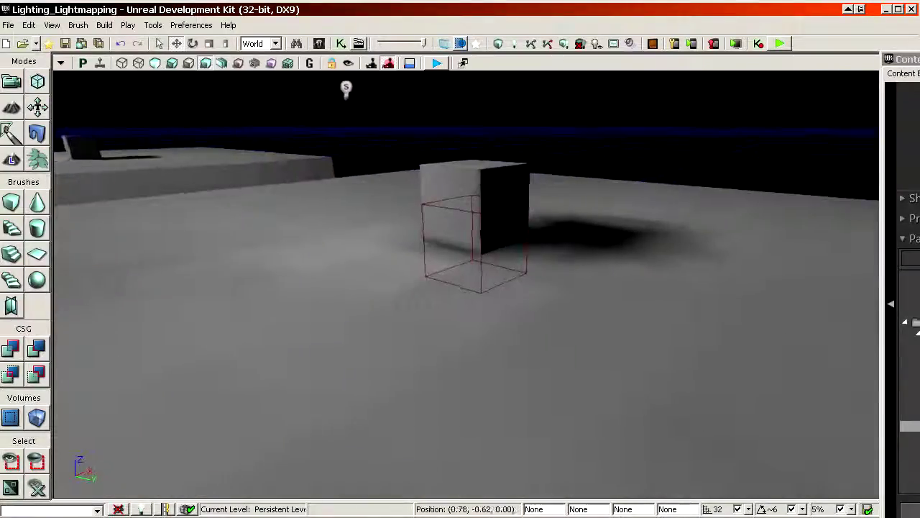
{"action": "right_click_drag", "start_coordinate": [374, 216], "coordinate": [404, 199]}
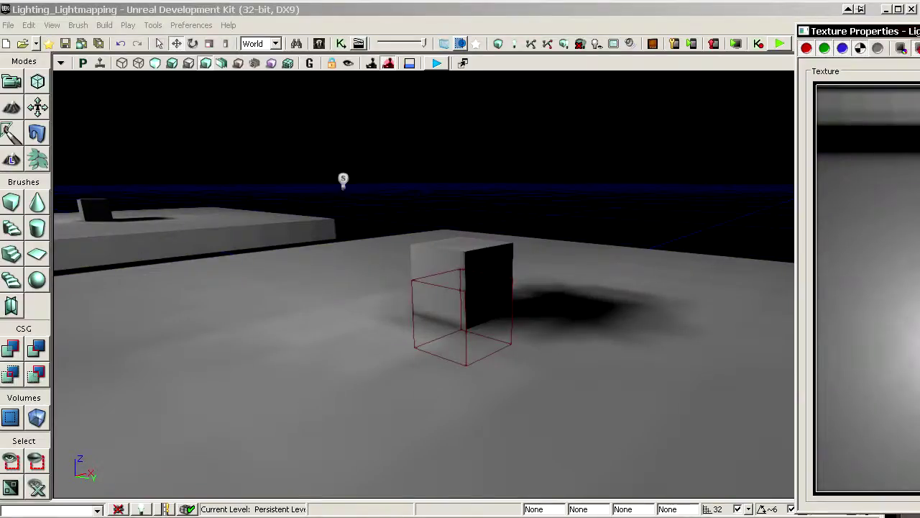
Step: Examine the coarse lightmap pixels around the cube and light on the low-resolution floor from overhead
{"action": "right_click_drag", "start_coordinate": [424, 281], "coordinate": [424, 329]}
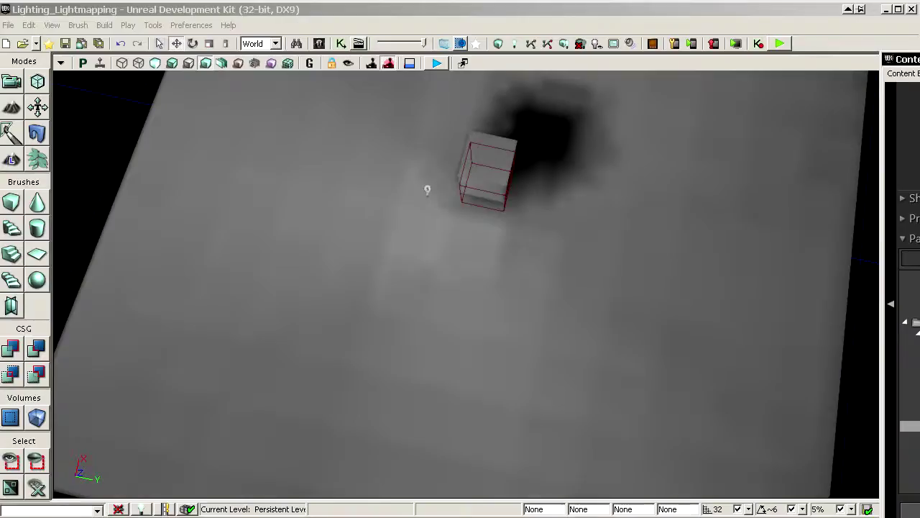
{"action": "right_click_drag", "start_coordinate": [424, 287], "coordinate": [464, 316]}
{"action": "right_click_drag", "start_coordinate": [347, 360], "coordinate": [346, 343]}
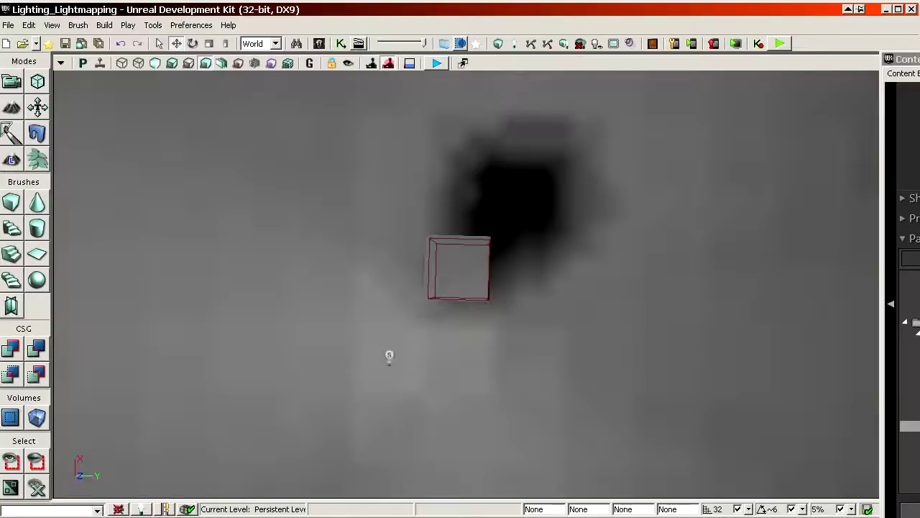
{"action": "left_click_drag", "start_coordinate": [347, 343], "coordinate": [361, 403]}
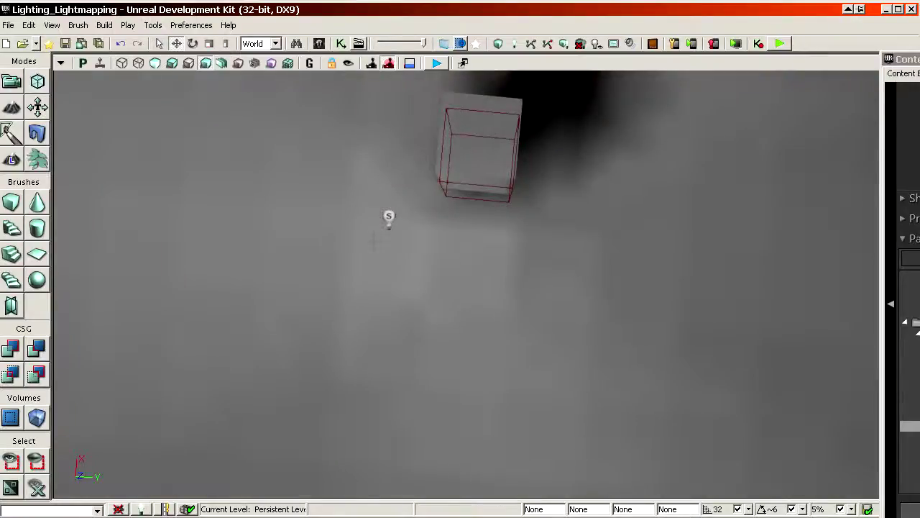
{"action": "left_click_drag", "start_coordinate": [373, 241], "coordinate": [370, 219]}
{"action": "left_click_drag", "start_coordinate": [453, 285], "coordinate": [453, 249]}
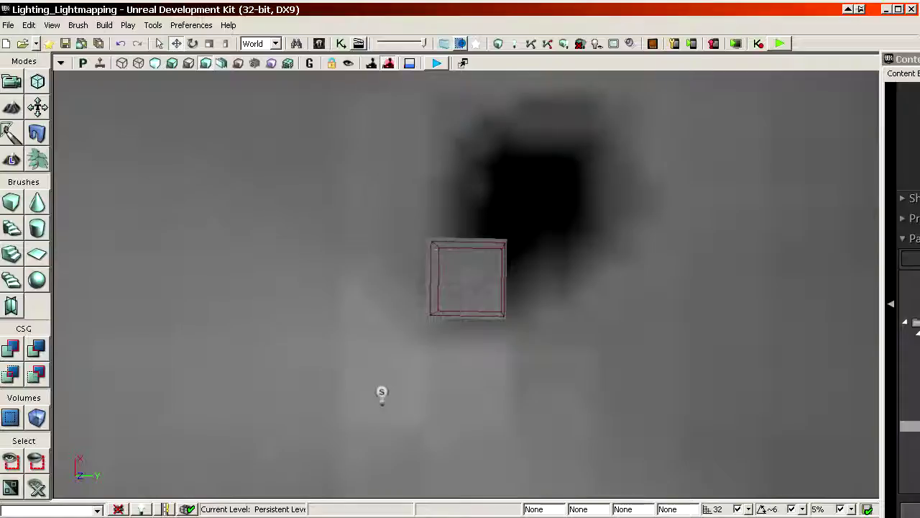
Step: Return to the high-resolution floor and examine its shadow outline and surface shading from overhead for comparison
{"action": "middle_click_drag", "start_coordinate": [443, 249], "coordinate": [160, 266]}
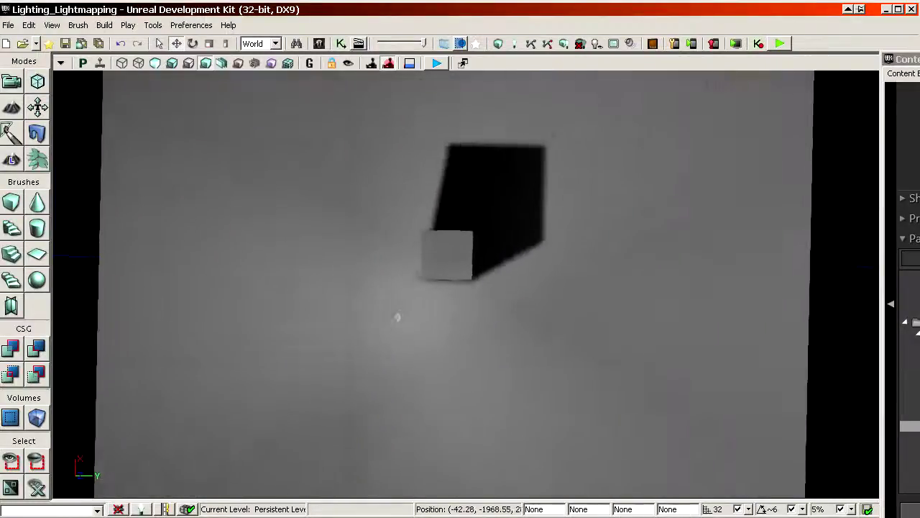
{"action": "left_click_drag", "start_coordinate": [160, 266], "coordinate": [160, 252]}
{"action": "middle_click_drag", "start_coordinate": [160, 252], "coordinate": [160, 288]}
{"action": "left_click_drag", "start_coordinate": [160, 288], "coordinate": [160, 276]}
{"action": "left_click_drag", "start_coordinate": [465, 317], "coordinate": [465, 304]}
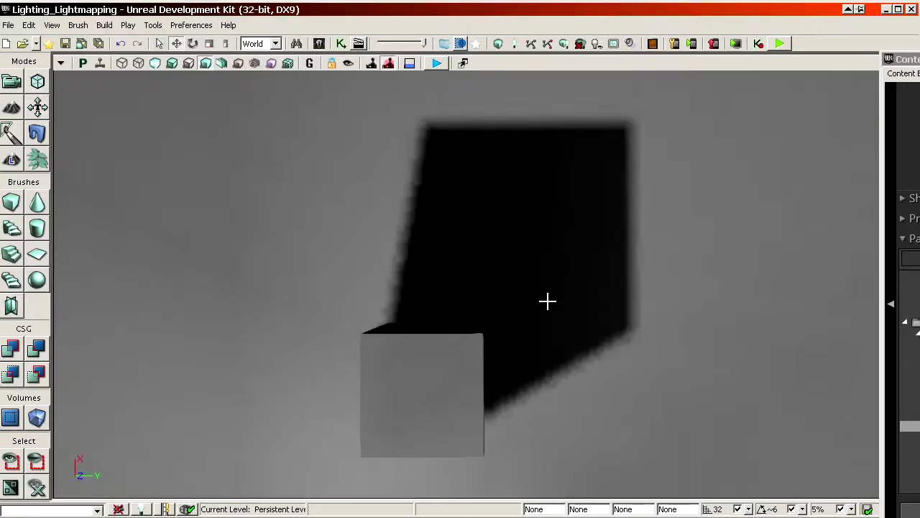
{"action": "middle_click_drag", "start_coordinate": [533, 296], "coordinate": [475, 296]}
{"action": "left_click_drag", "start_coordinate": [474, 296], "coordinate": [475, 366]}
{"action": "middle_click_drag", "start_coordinate": [475, 366], "coordinate": [472, 335]}
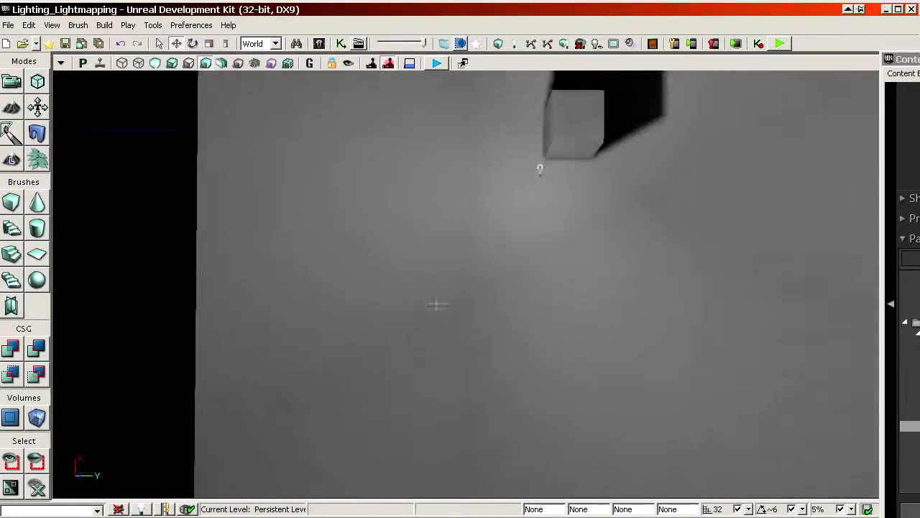
{"action": "left_click_drag", "start_coordinate": [424, 297], "coordinate": [416, 322]}
{"action": "middle_click_drag", "start_coordinate": [416, 322], "coordinate": [486, 384]}
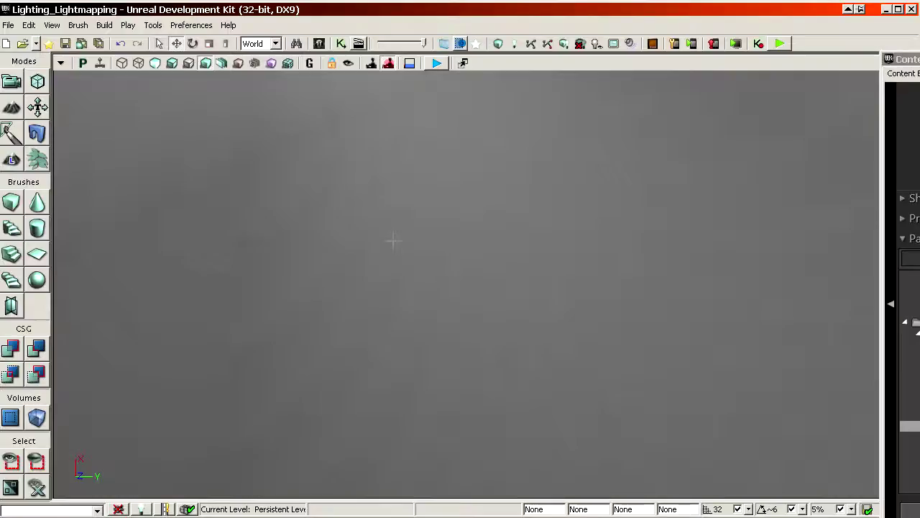
Step: Go back across to the low-resolution floor and compare its cube's soft shadow from low and raised angles
{"action": "right_click_drag", "start_coordinate": [407, 256], "coordinate": [532, 115]}
{"action": "middle_click_drag", "start_coordinate": [406, 256], "coordinate": [410, 294]}
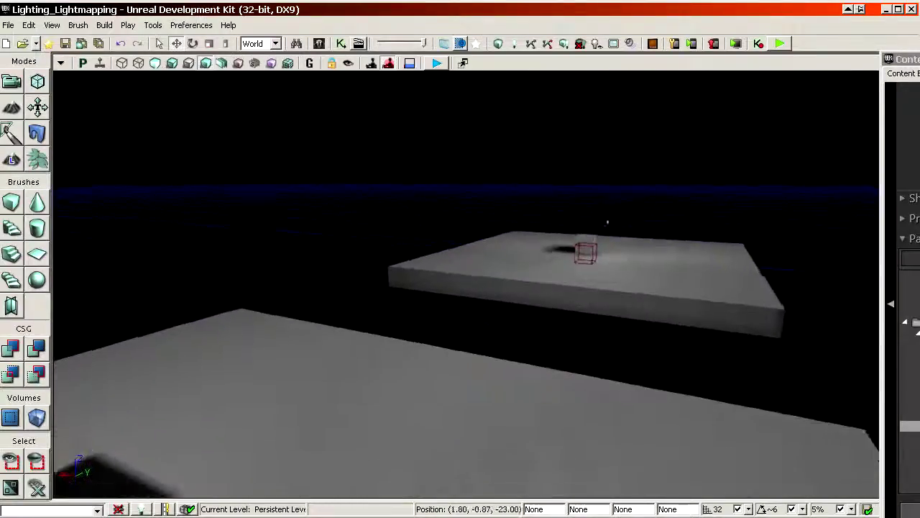
{"action": "left_click_drag", "start_coordinate": [406, 256], "coordinate": [447, 142]}
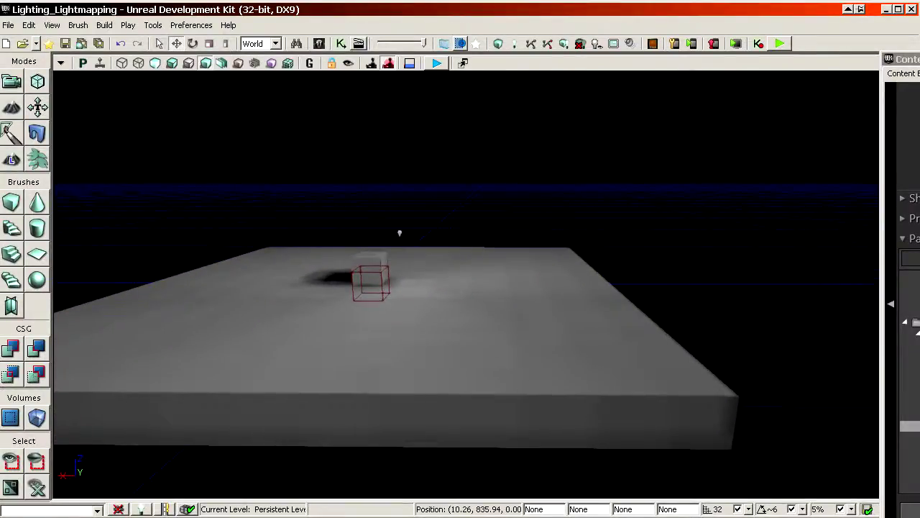
{"action": "left_click_drag", "start_coordinate": [447, 142], "coordinate": [421, 108]}
{"action": "right_click_drag", "start_coordinate": [420, 108], "coordinate": [410, 101]}
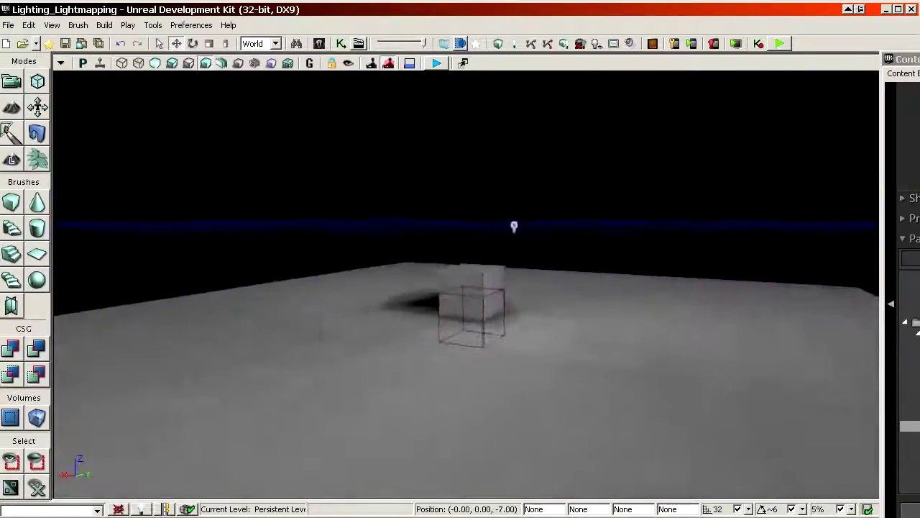
{"action": "left_click_drag", "start_coordinate": [410, 100], "coordinate": [420, 72]}
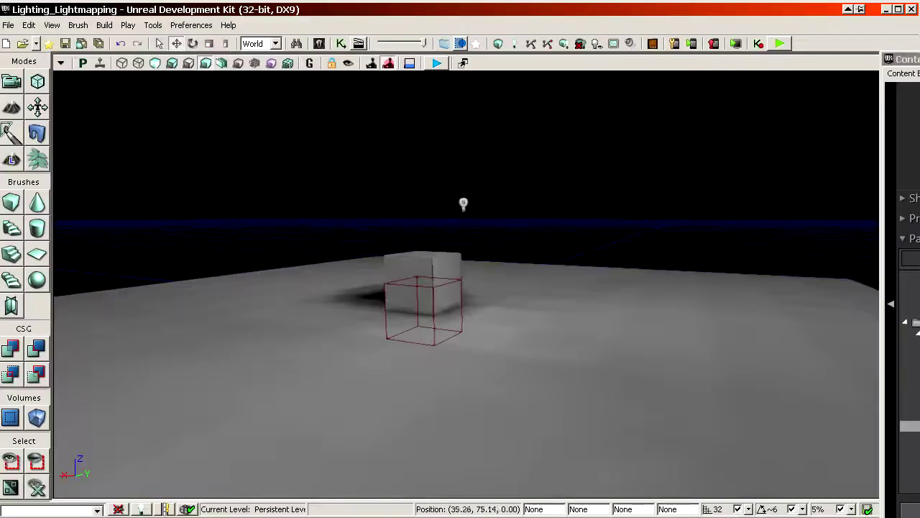
{"action": "left_click_drag", "start_coordinate": [460, 288], "coordinate": [449, 223]}
{"action": "right_click_drag", "start_coordinate": [449, 260], "coordinate": [420, 353]}
{"action": "left_click_drag", "start_coordinate": [419, 352], "coordinate": [430, 279]}
{"action": "middle_click_drag", "start_coordinate": [431, 279], "coordinate": [447, 248]}
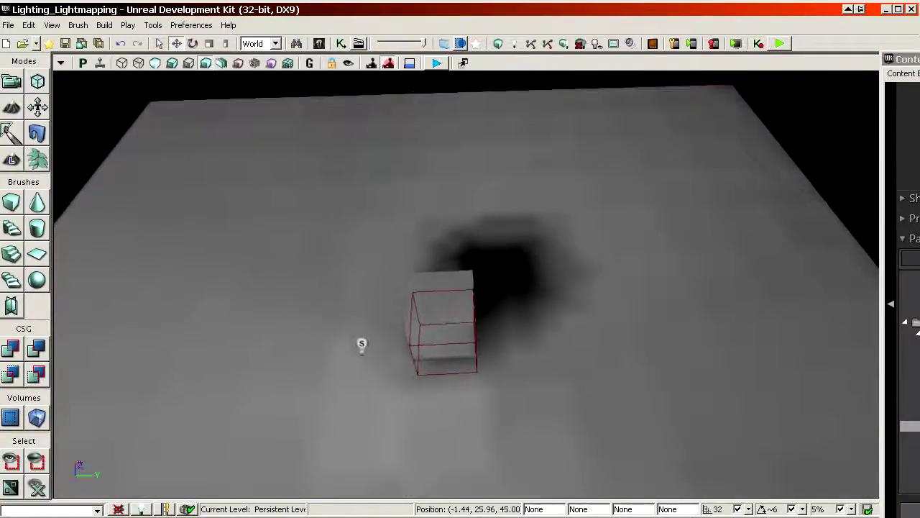
Step: Examine the low-resolution floor's baked shadow around the cube from directly overhead and from a raised angle
{"action": "right_click_drag", "start_coordinate": [447, 248], "coordinate": [454, 278]}
{"action": "middle_click_drag", "start_coordinate": [454, 278], "coordinate": [450, 320]}
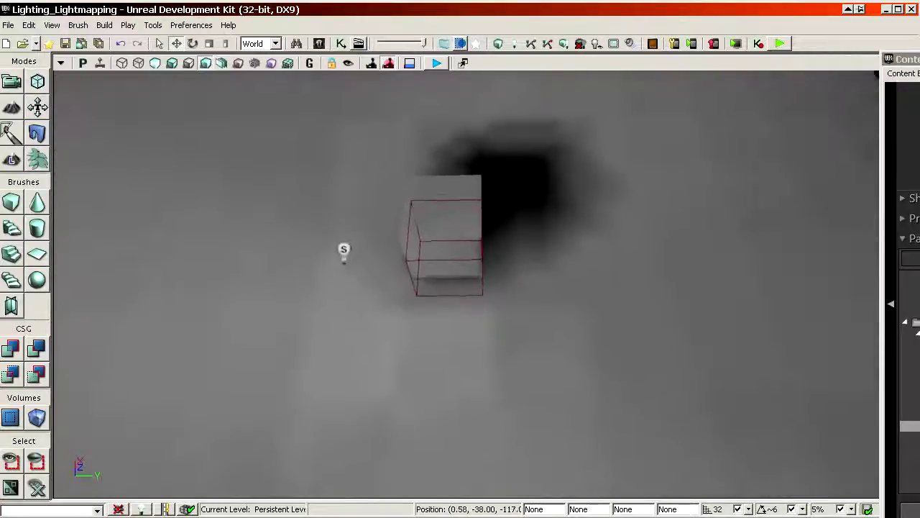
{"action": "right_click_drag", "start_coordinate": [450, 320], "coordinate": [435, 342]}
{"action": "left_click_drag", "start_coordinate": [434, 342], "coordinate": [443, 309]}
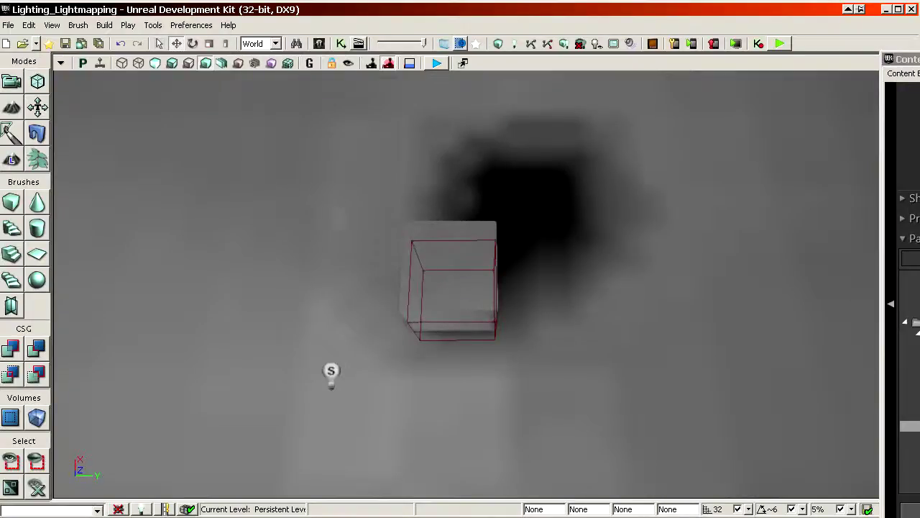
{"action": "left_click_drag", "start_coordinate": [341, 226], "coordinate": [341, 194]}
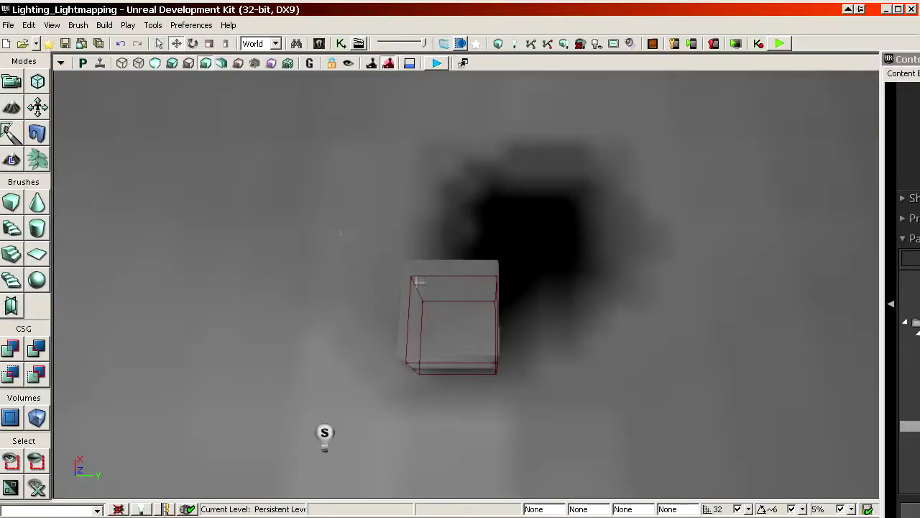
{"action": "left_click_drag", "start_coordinate": [358, 226], "coordinate": [358, 184]}
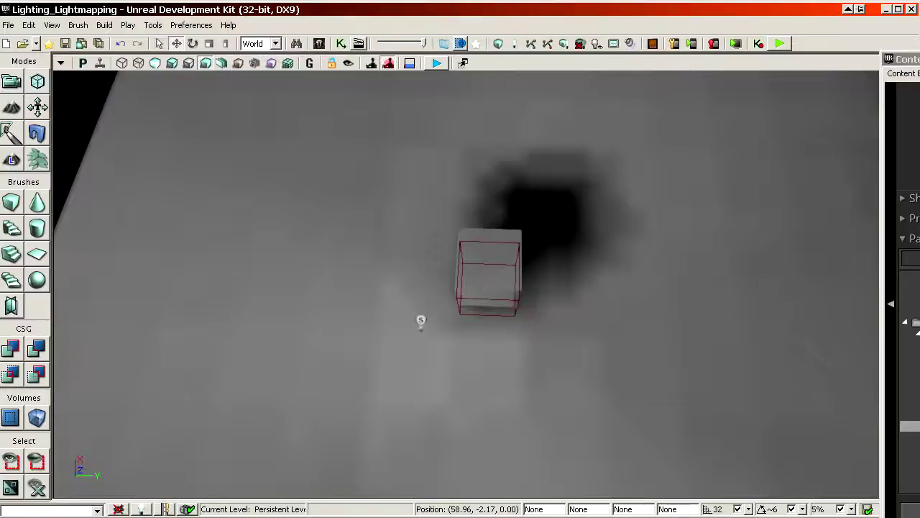
{"action": "right_click_drag", "start_coordinate": [358, 226], "coordinate": [360, 166]}
{"action": "left_click_drag", "start_coordinate": [358, 227], "coordinate": [358, 241]}
{"action": "right_click_drag", "start_coordinate": [358, 227], "coordinate": [357, 187]}
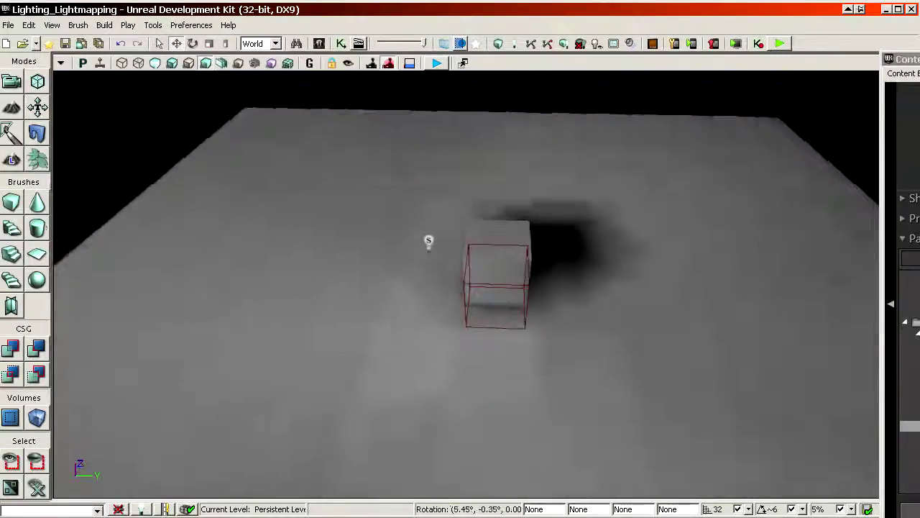
Step: Compare the baked shadows of both cubes from a distance with the high- and low-resolution floors side by side in view
{"action": "left_click_drag", "start_coordinate": [358, 227], "coordinate": [359, 345]}
{"action": "right_click_drag", "start_coordinate": [361, 228], "coordinate": [363, 204]}
{"action": "right_click_drag", "start_coordinate": [496, 284], "coordinate": [501, 253]}
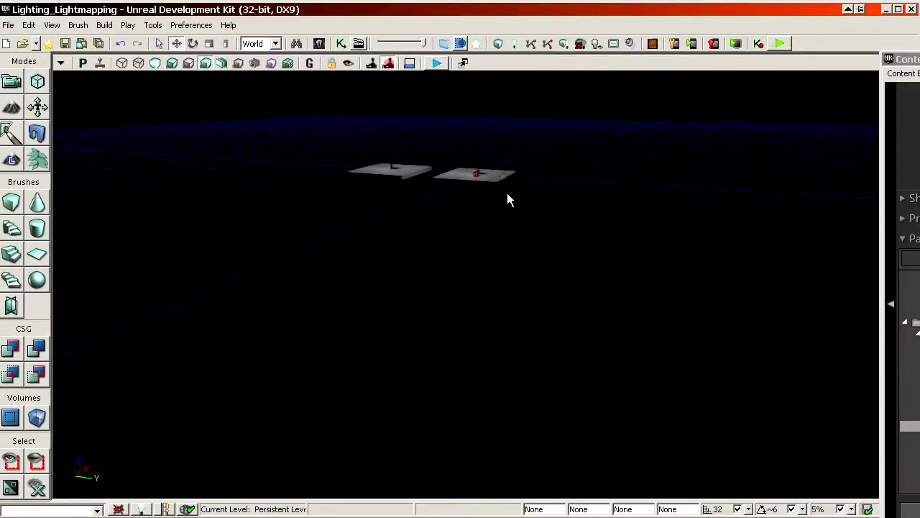
{"action": "left_click_drag", "start_coordinate": [507, 192], "coordinate": [502, 94]}
{"action": "middle_click_drag", "start_coordinate": [502, 94], "coordinate": [460, 115]}
{"action": "left_click_drag", "start_coordinate": [460, 115], "coordinate": [459, 112]}
{"action": "middle_click_drag", "start_coordinate": [459, 111], "coordinate": [464, 133]}
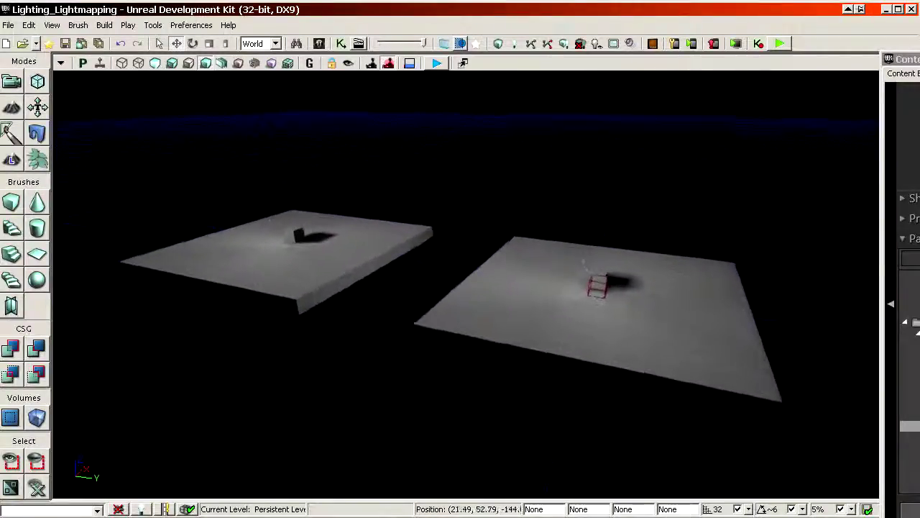
{"action": "left_click_drag", "start_coordinate": [510, 294], "coordinate": [510, 294]}
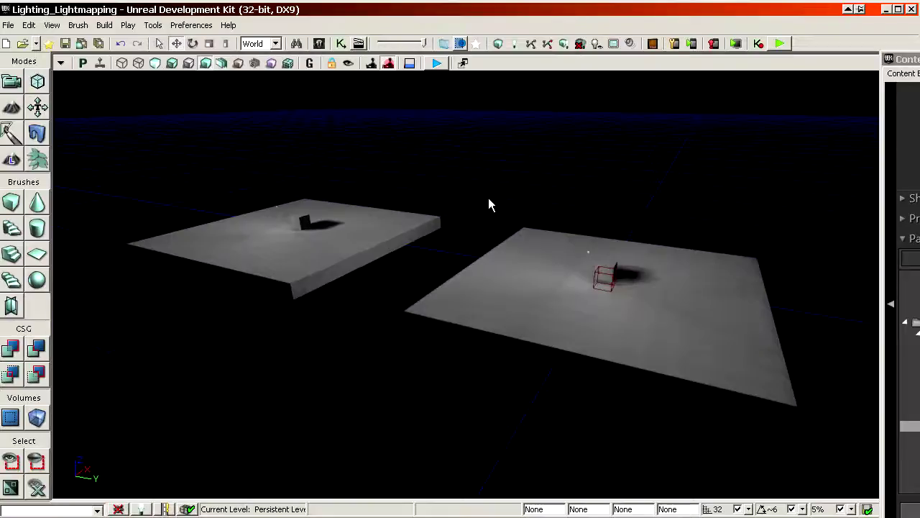
Step: Move the low-resolution floor's point light along the Y axis, farther away from the cube
{"action": "left_click_drag", "start_coordinate": [467, 276], "coordinate": [471, 244]}
{"action": "right_click_drag", "start_coordinate": [471, 245], "coordinate": [471, 288]}
{"action": "left_click_drag", "start_coordinate": [468, 266], "coordinate": [479, 180]}
{"action": "right_click_drag", "start_coordinate": [467, 266], "coordinate": [471, 302]}
{"action": "left_click_drag", "start_coordinate": [467, 266], "coordinate": [468, 252]}
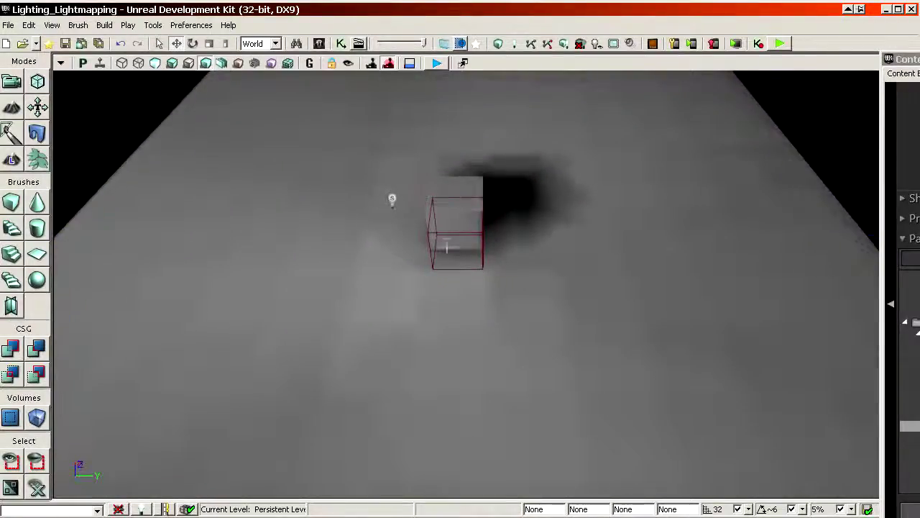
{"action": "left_click_drag", "start_coordinate": [442, 243], "coordinate": [450, 202]}
{"action": "left_click_drag", "start_coordinate": [308, 294], "coordinate": [308, 276]}
{"action": "left_click", "coordinate": [299, 337]}
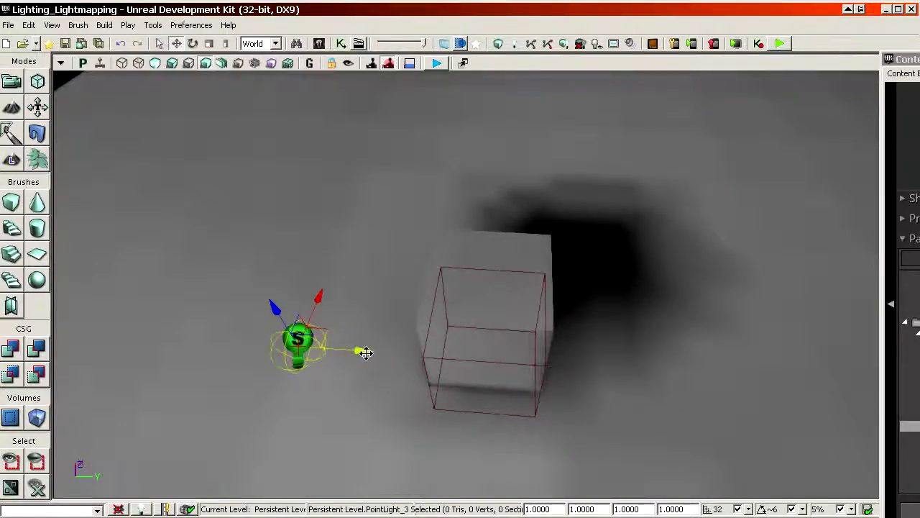
{"action": "left_click_drag", "start_coordinate": [362, 350], "coordinate": [117, 328]}
{"action": "right_click_drag", "start_coordinate": [118, 329], "coordinate": [382, 247]}
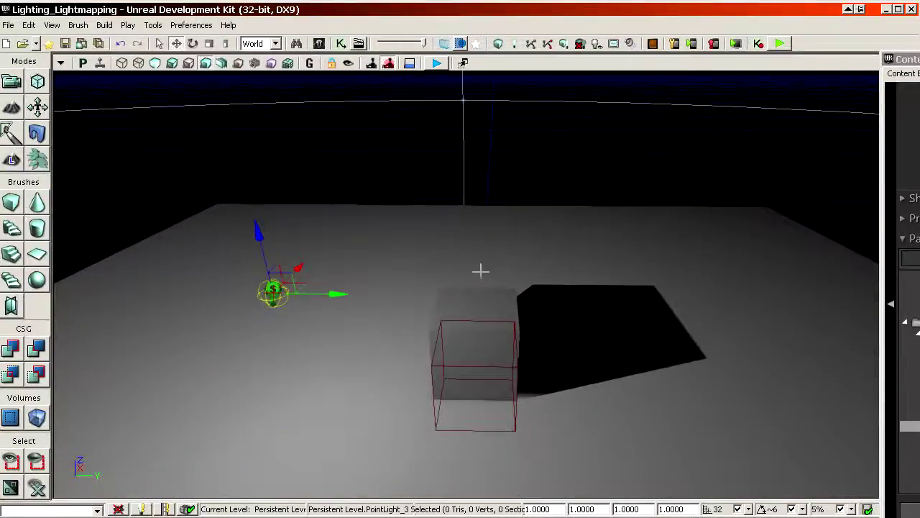
Step: Rebuild the level's lighting, deselect the point light and inspect the cube's newly baked shadow
{"action": "left_click", "coordinate": [581, 45]}
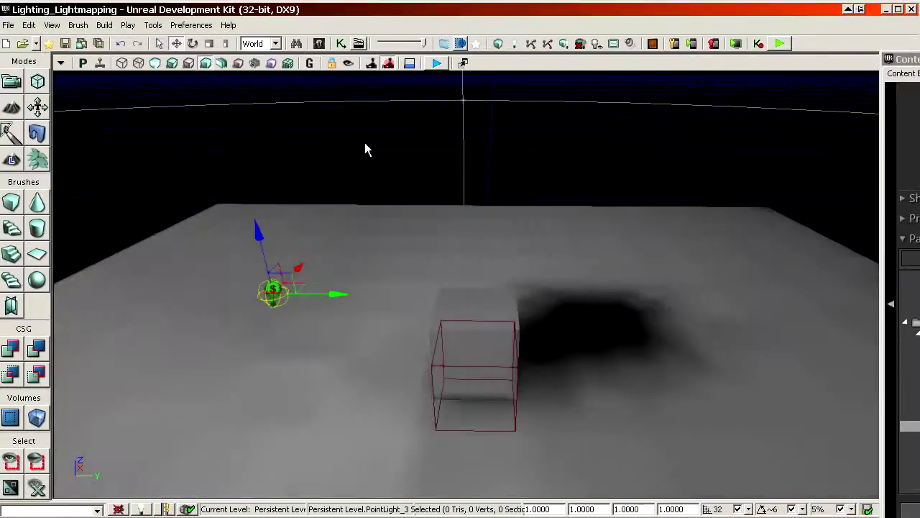
{"action": "left_click", "coordinate": [365, 144]}
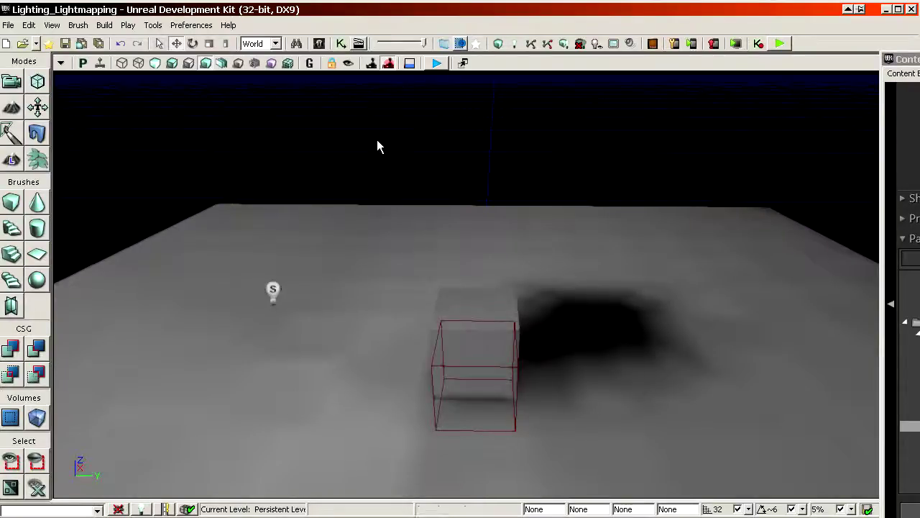
{"action": "right_click_drag", "start_coordinate": [415, 148], "coordinate": [415, 183]}
{"action": "left_click_drag", "start_coordinate": [414, 144], "coordinate": [414, 115]}
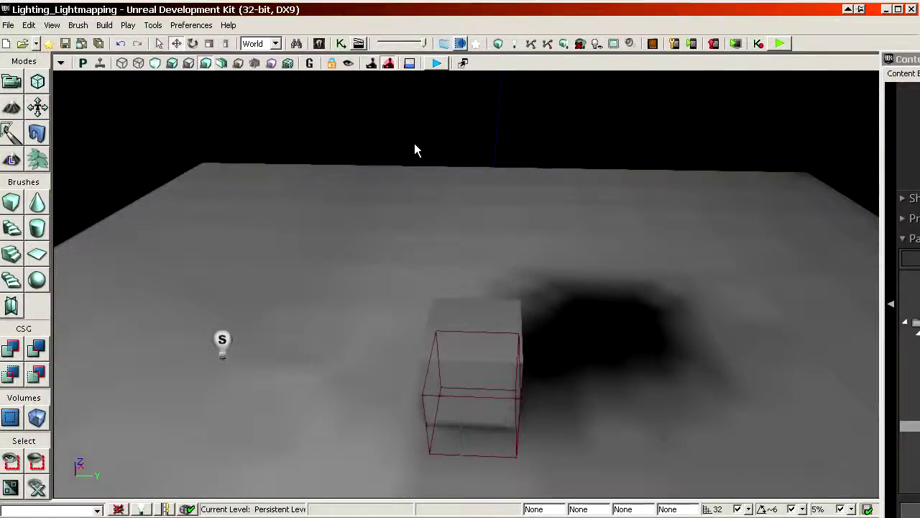